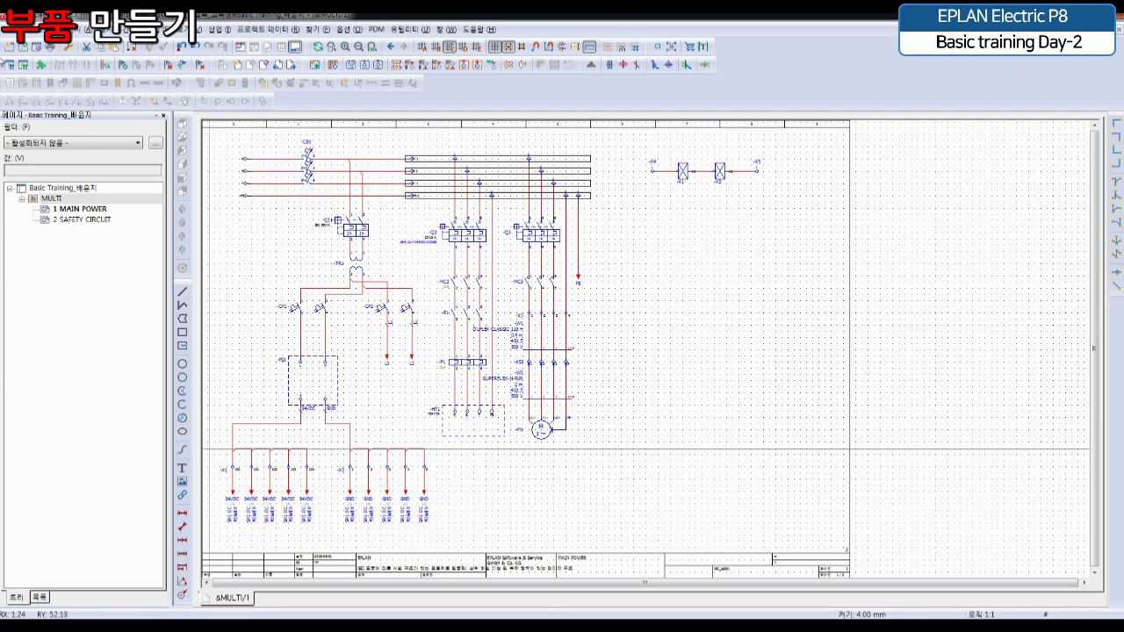
Examine the designation and technical data of breaker Q1 on the MAIN POWER page
scroll(849, 450, "up", 5)
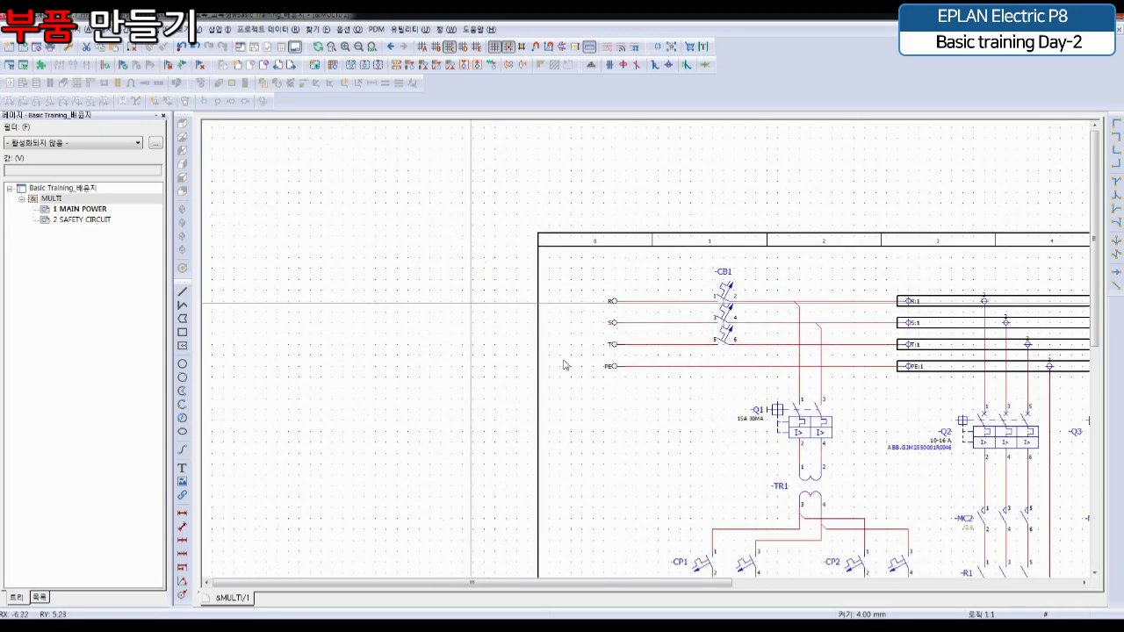
scroll(778, 481, "up", 2)
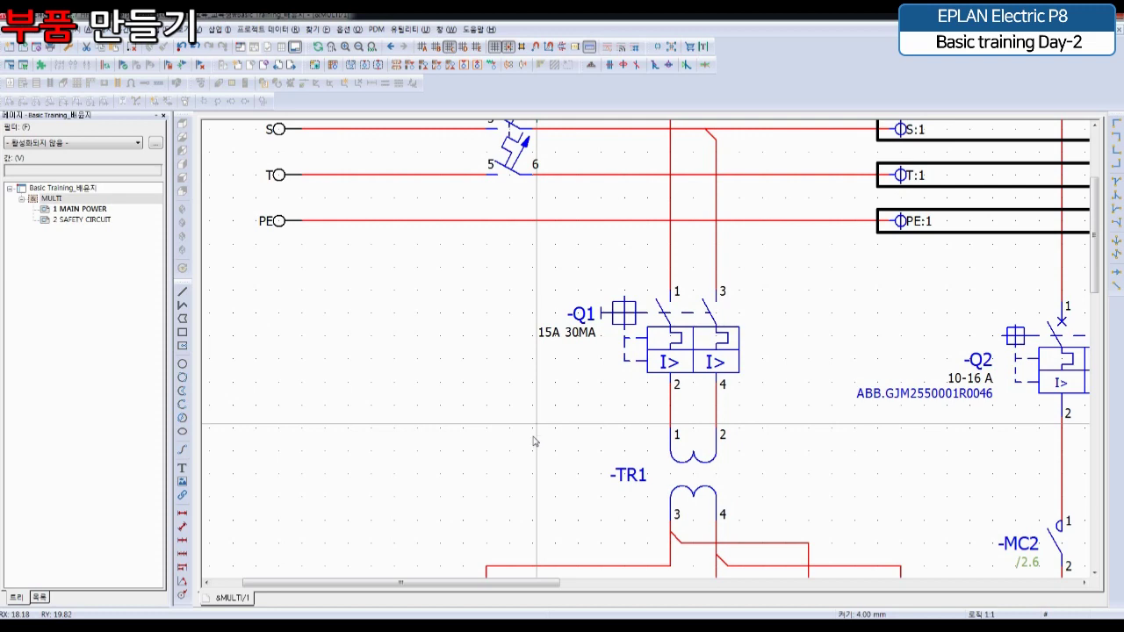
scroll(537, 309, "up", 1)
scroll(607, 342, "up", 1)
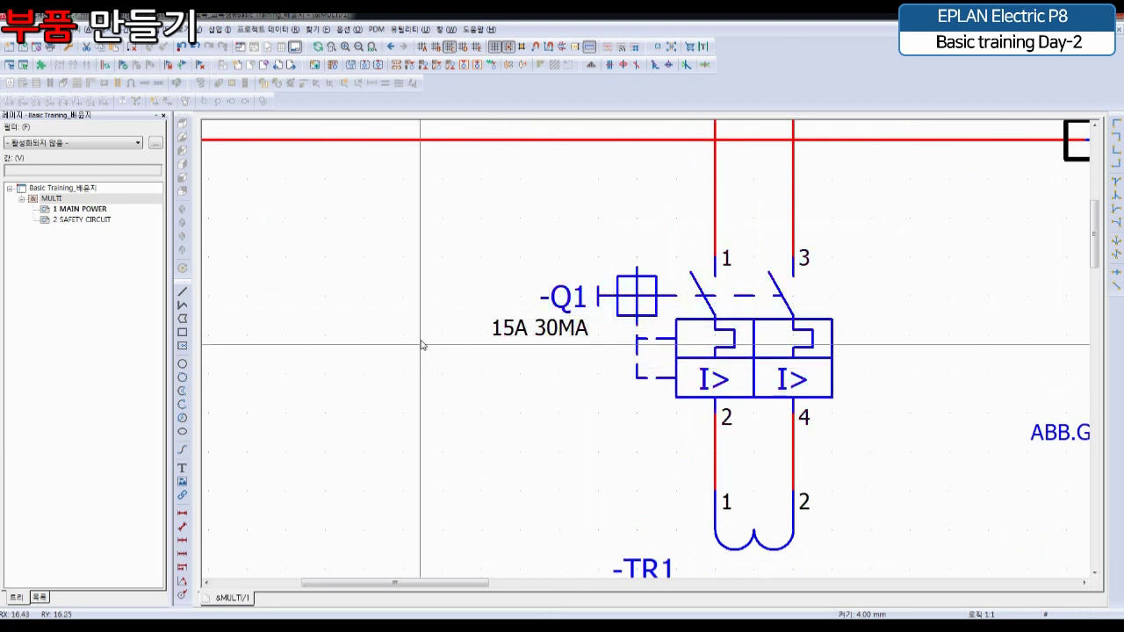
left_click(571, 305)
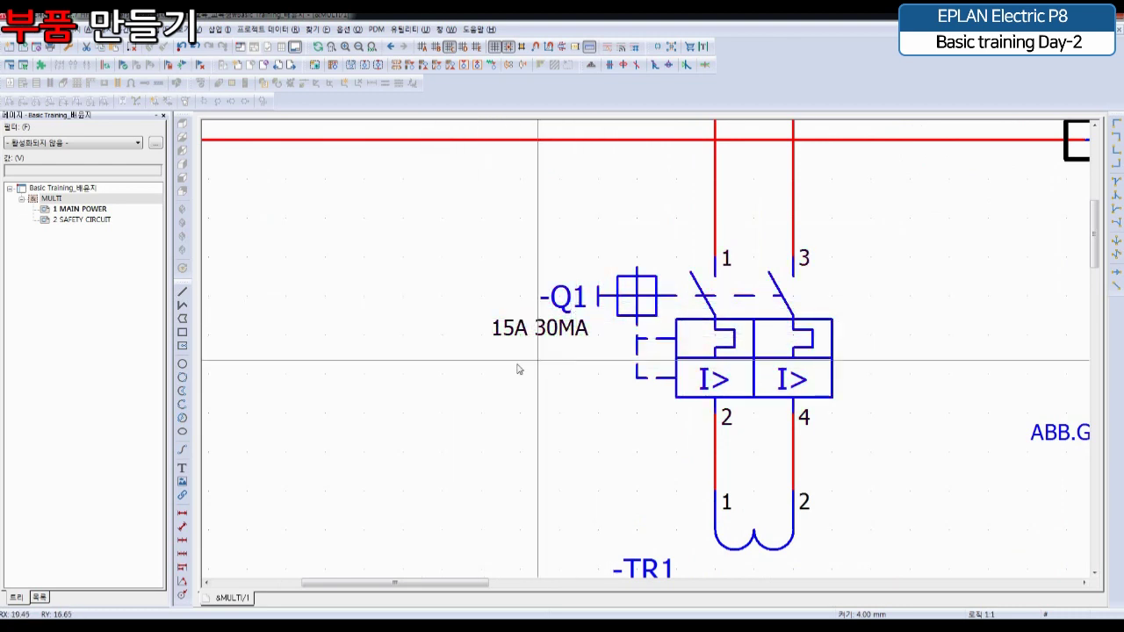
left_click(396, 474)
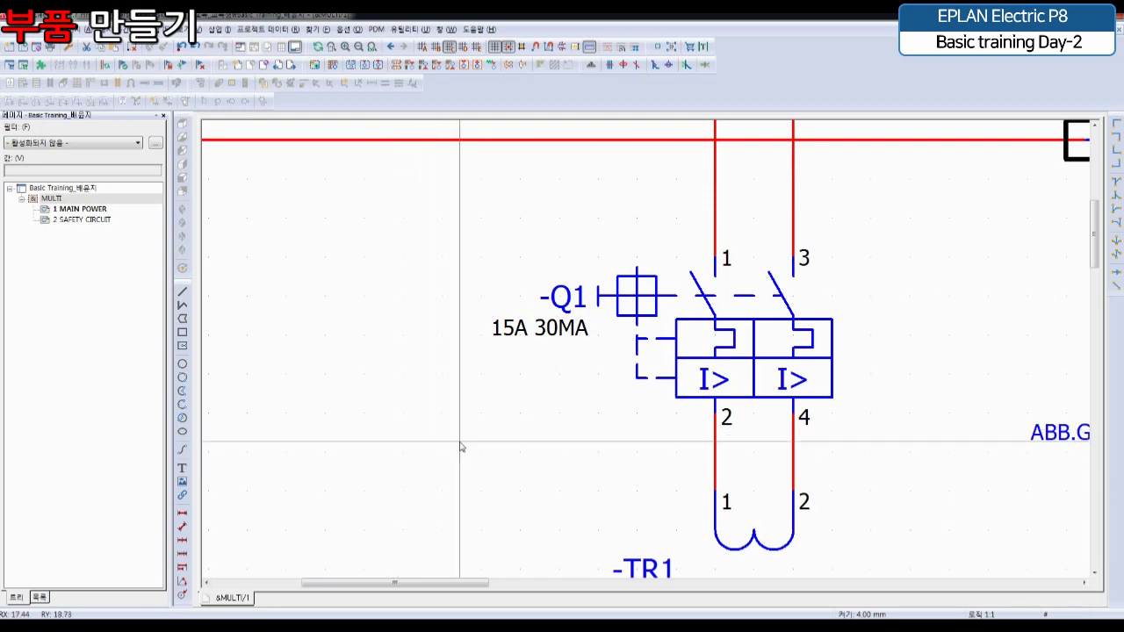
key("Home")
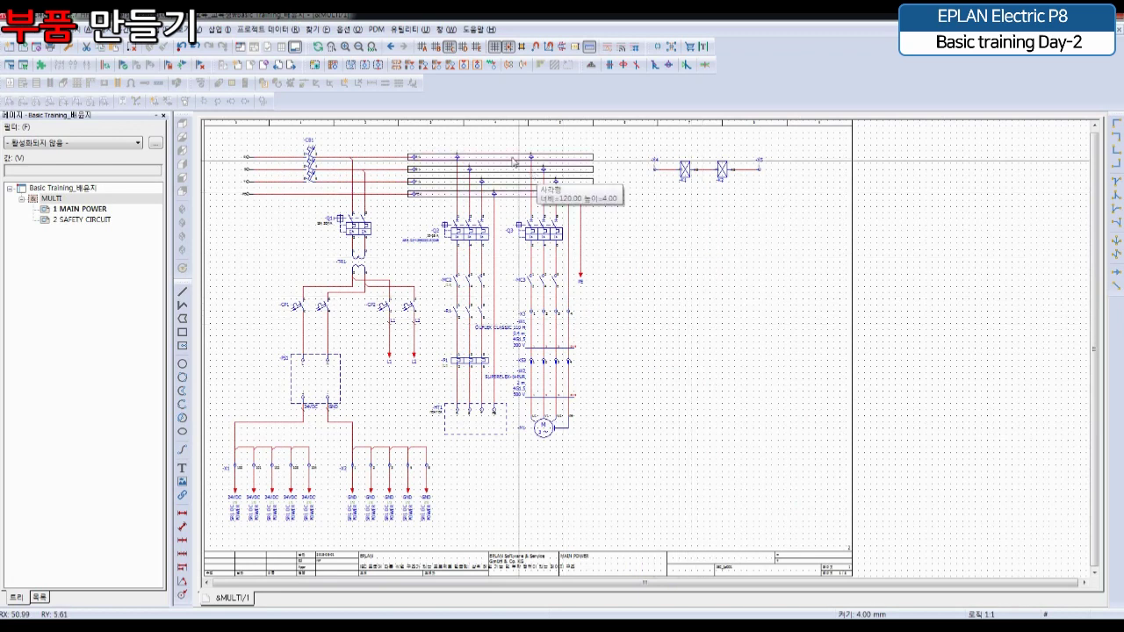
Open parts management from the MAIN POWER schematic
left_click(432, 30)
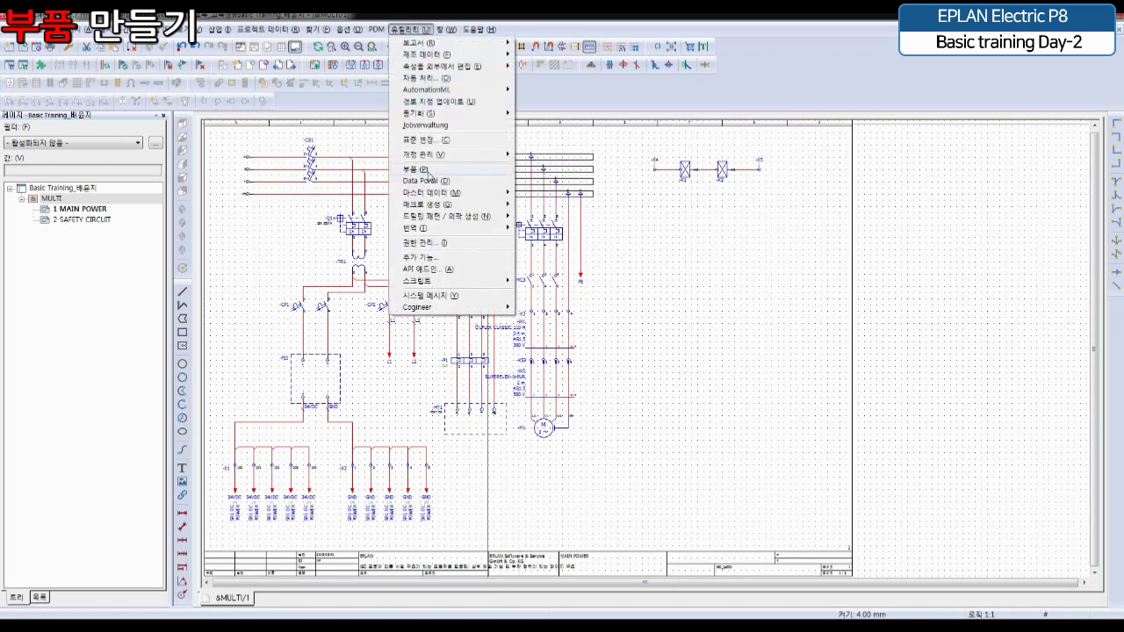
mouse_move(430, 173)
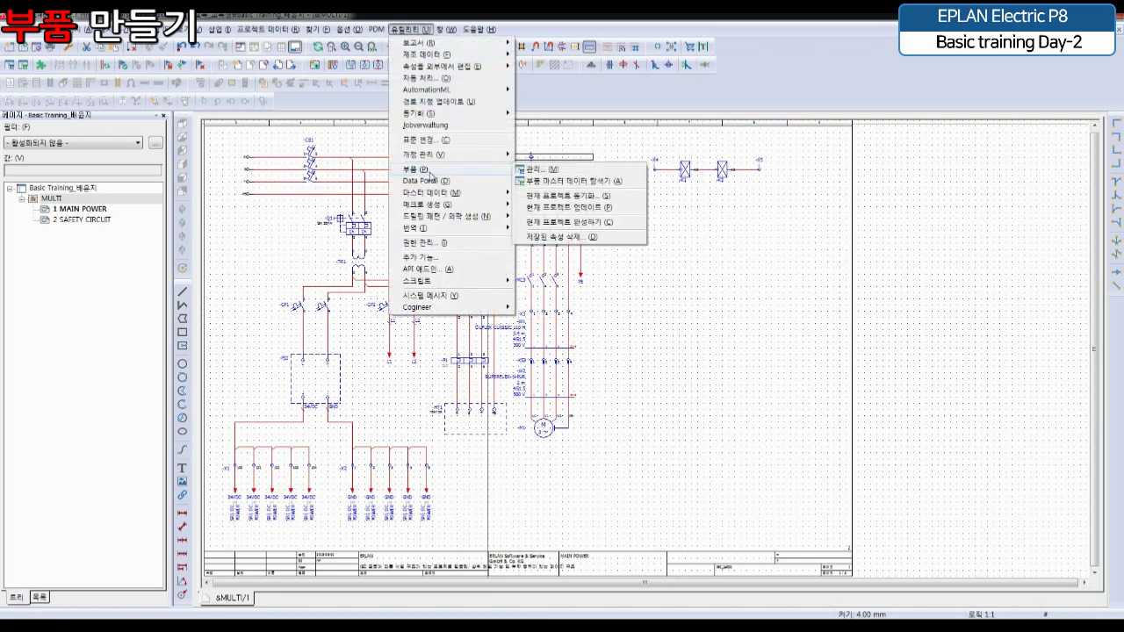
left_click(617, 171)
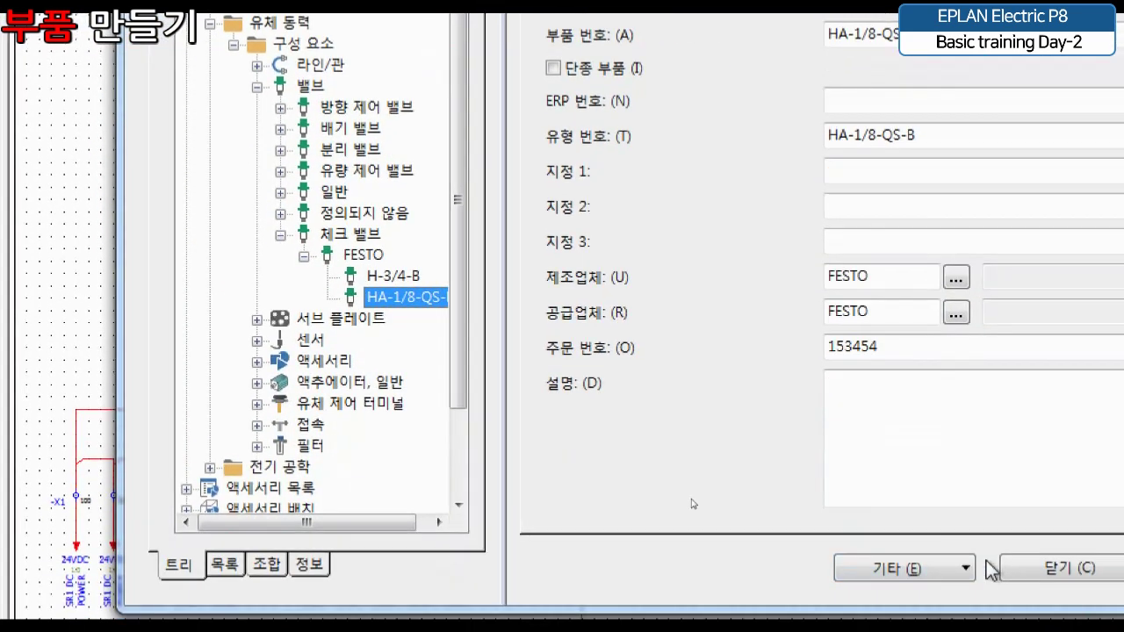
Set the Access parts database to ESS_part001_BASIC.mdb in the parts settings
left_click(890, 566)
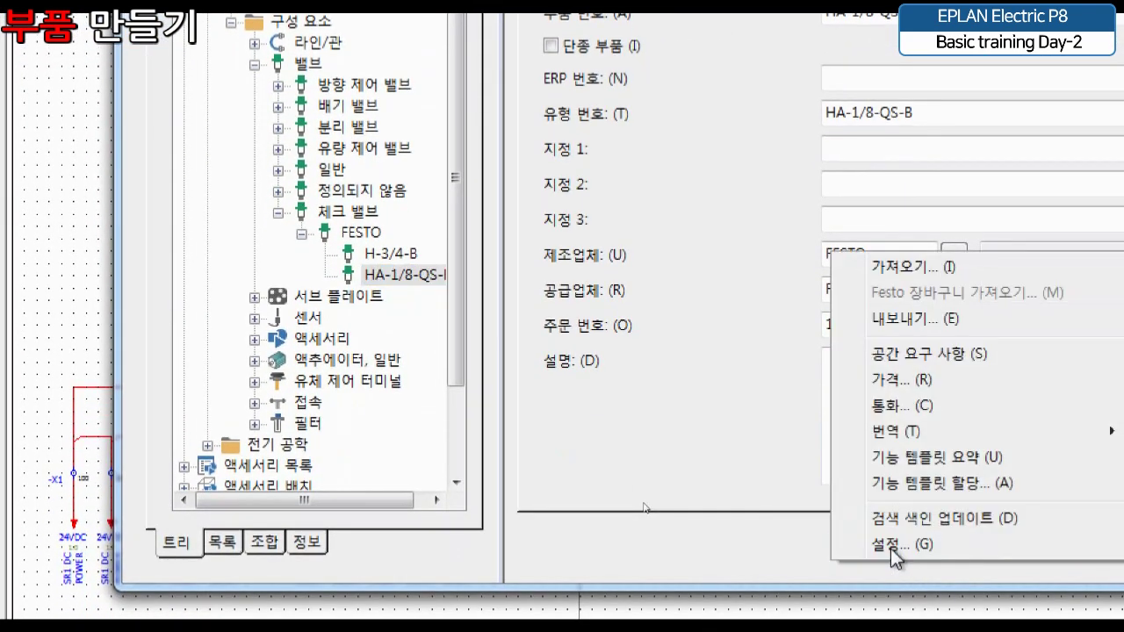
left_click(890, 566)
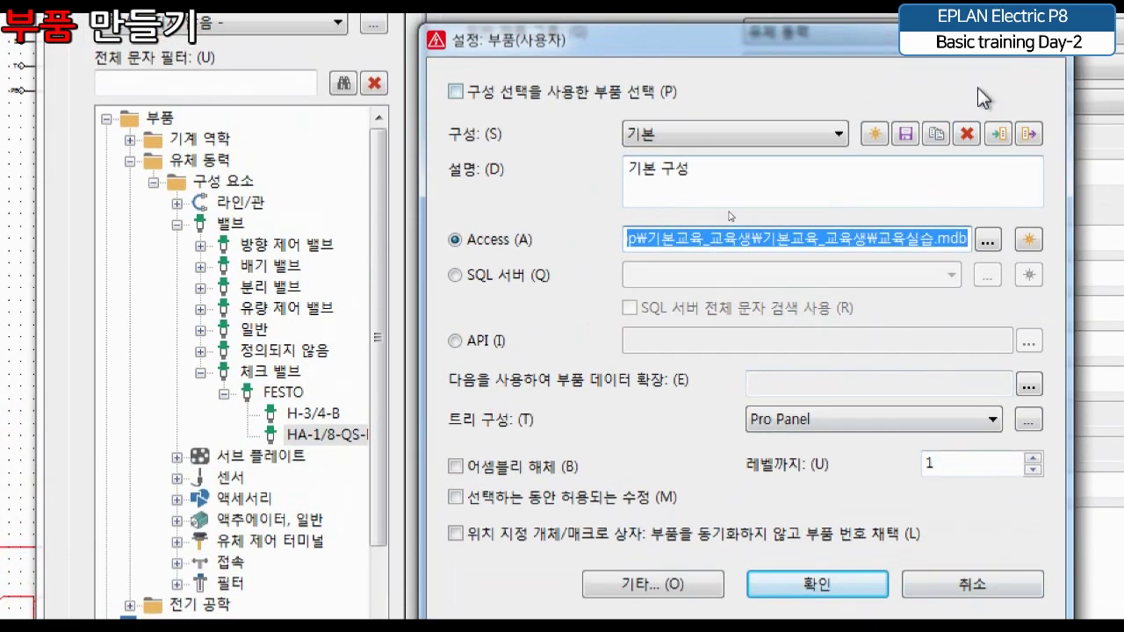
left_click(988, 241)
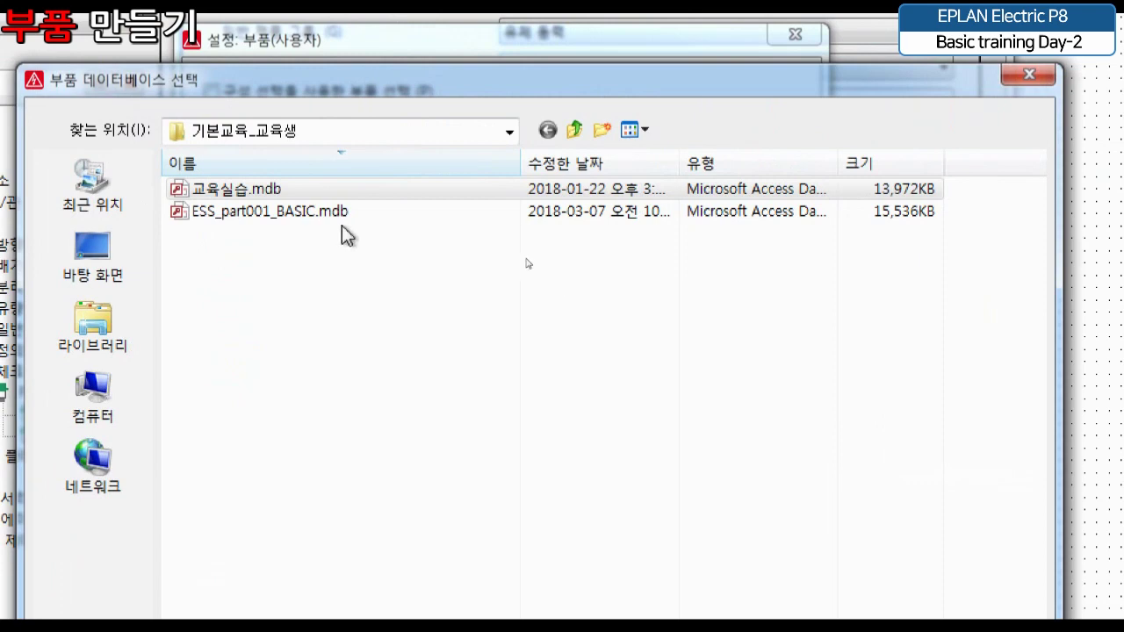
left_click(576, 219)
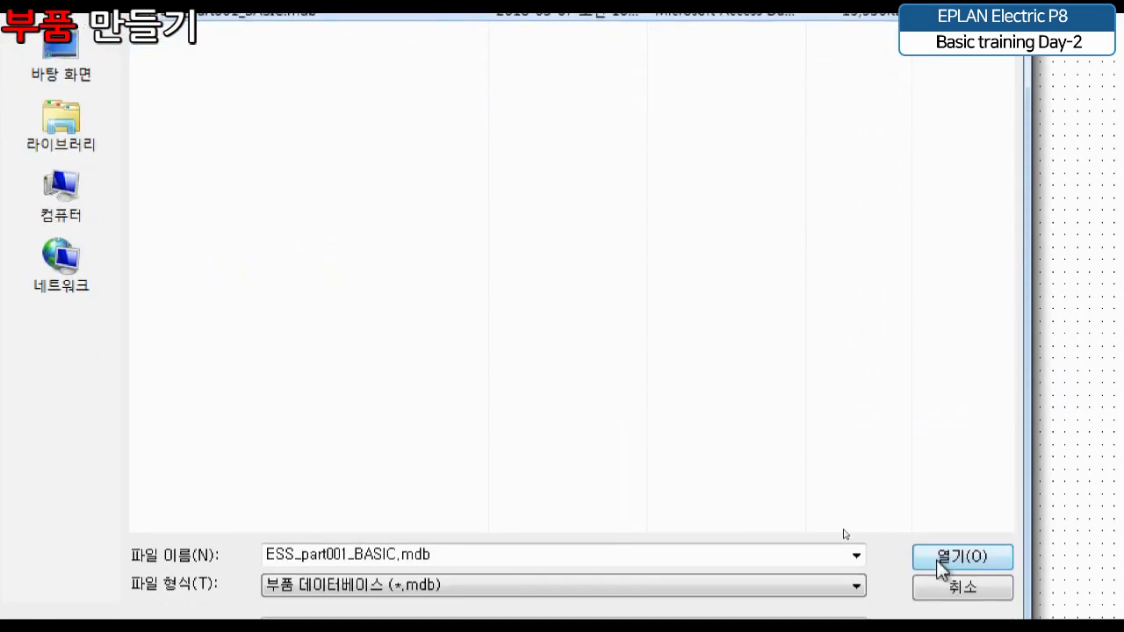
left_click(933, 586)
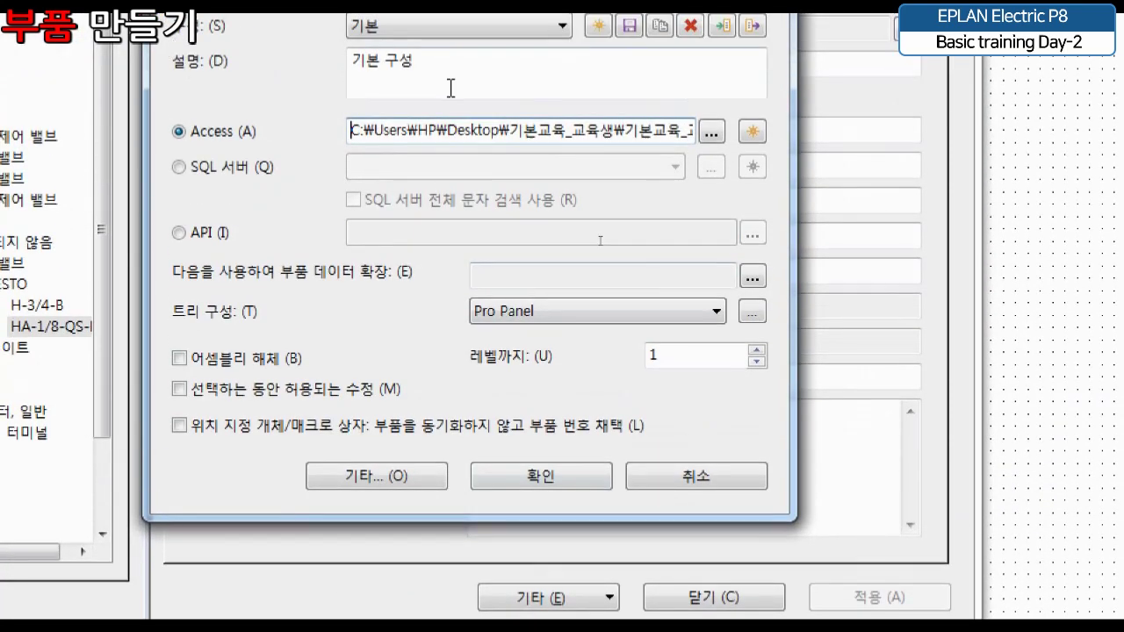
left_click(547, 498)
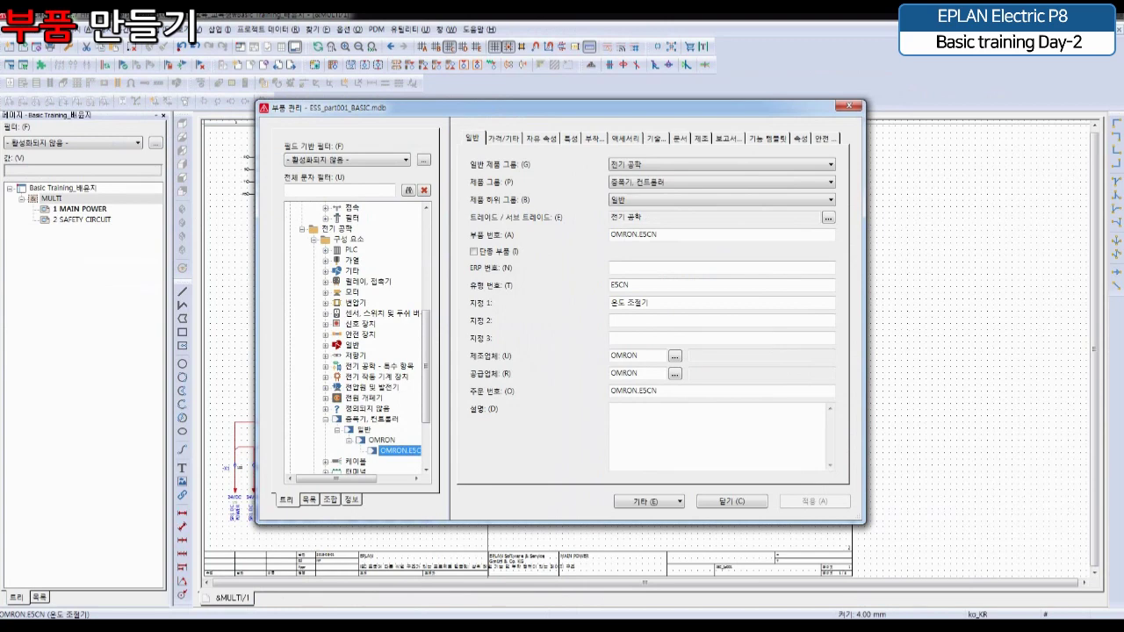
Switch to the EPLAN Electric P8 Basic PDF and review the pages on function templates, project synchronization, symbol copying and symbol creation
mouse_move(414, 626)
left_click(312, 569)
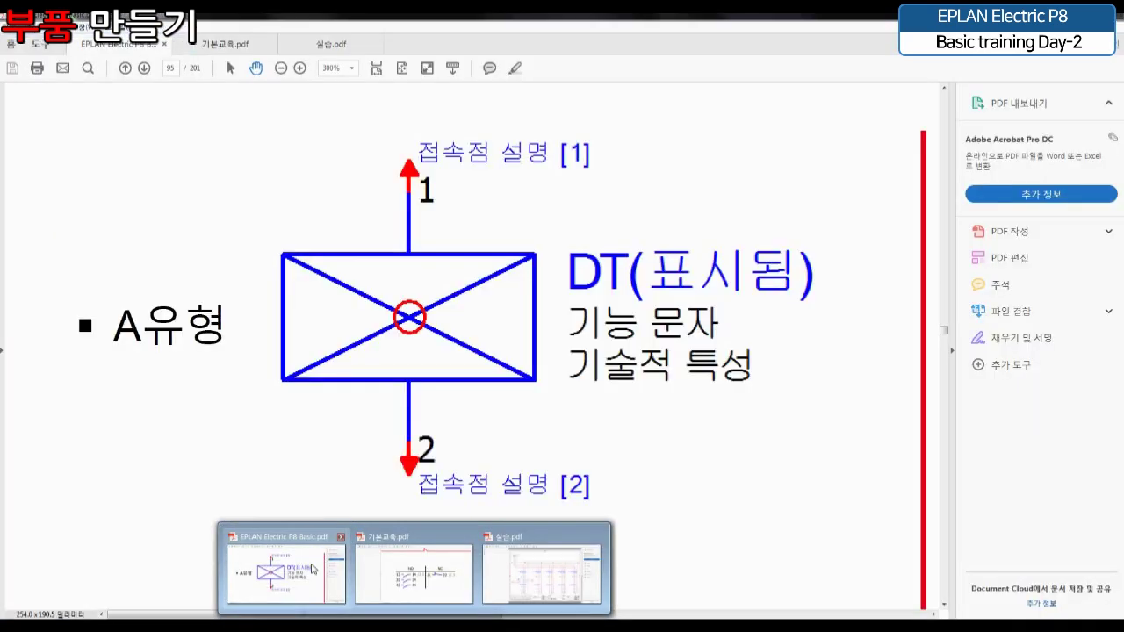
scroll(633, 319, "down", 5, "ctrl")
scroll(633, 321, "down", 2)
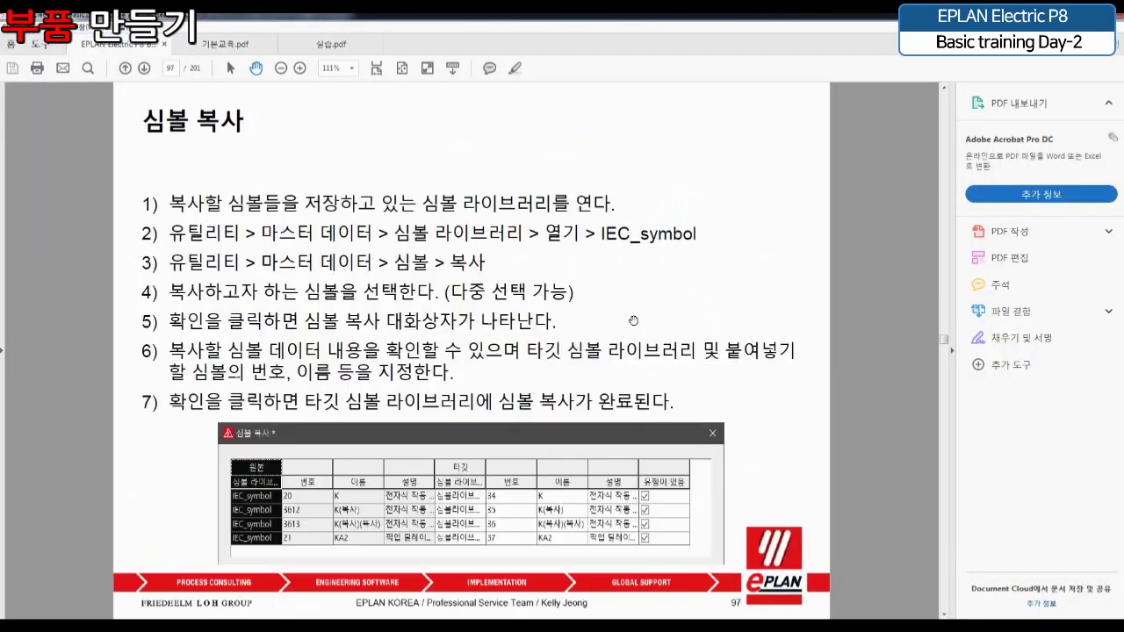
scroll(633, 320, "down", 3)
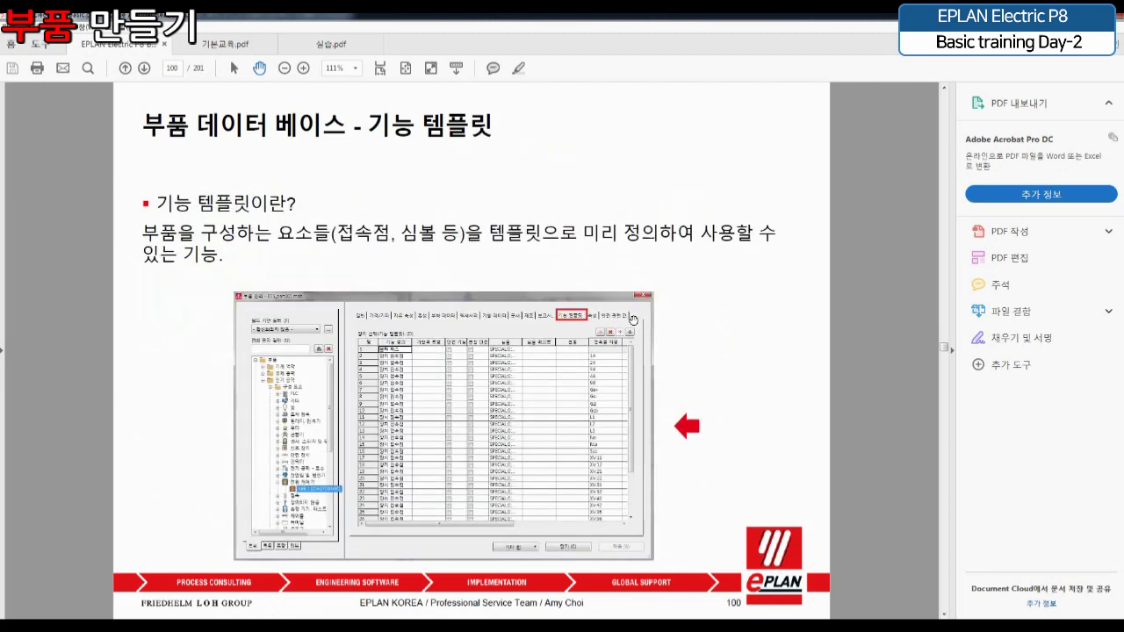
scroll(633, 320, "up", 1)
scroll(633, 320, "down", 2)
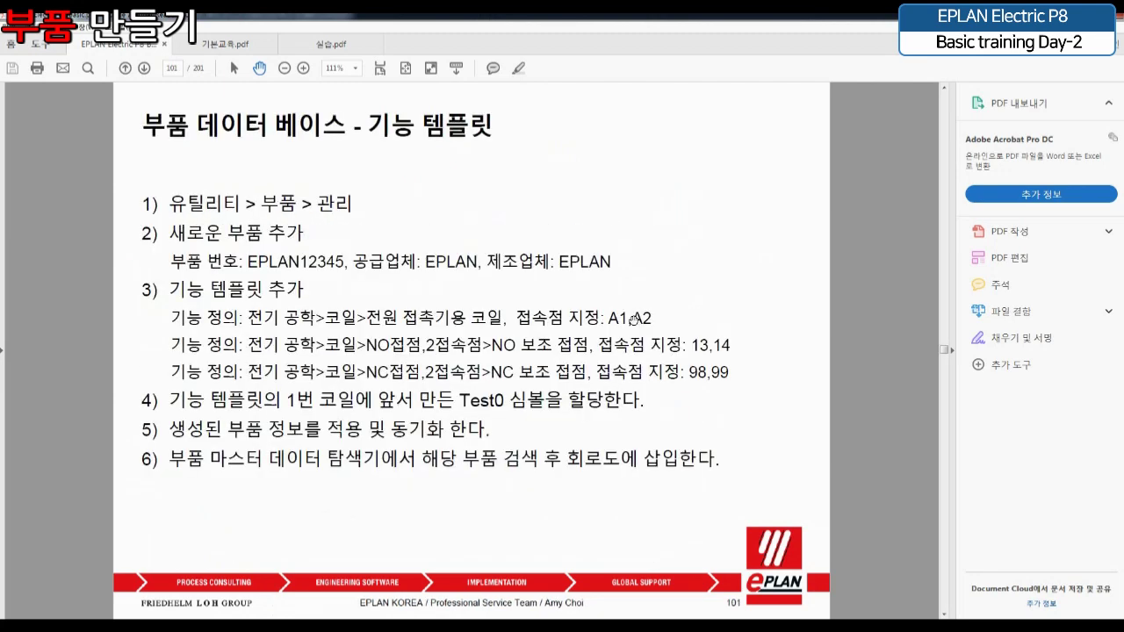
scroll(633, 319, "up", 1)
scroll(633, 319, "up", 1)
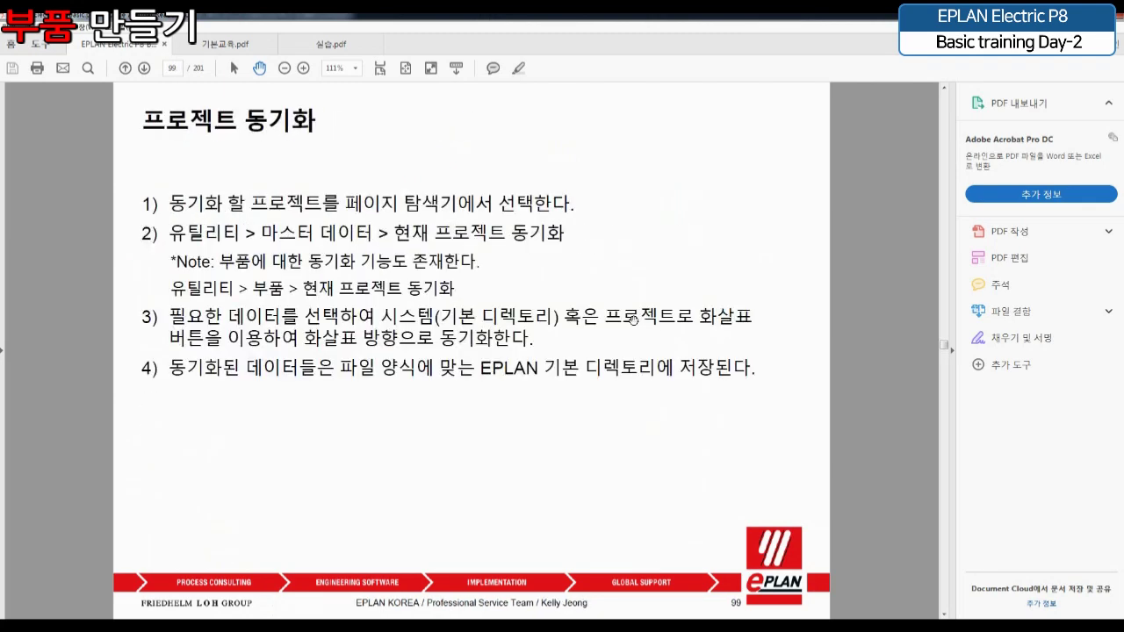
scroll(633, 318, "down", 1)
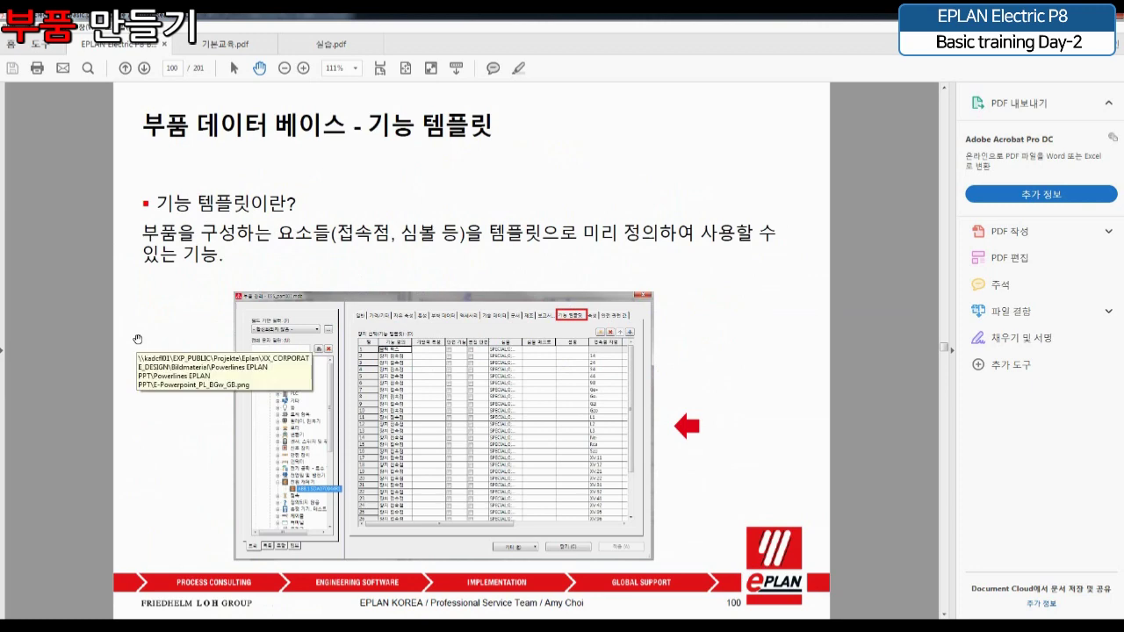
scroll(138, 339, "up", 4)
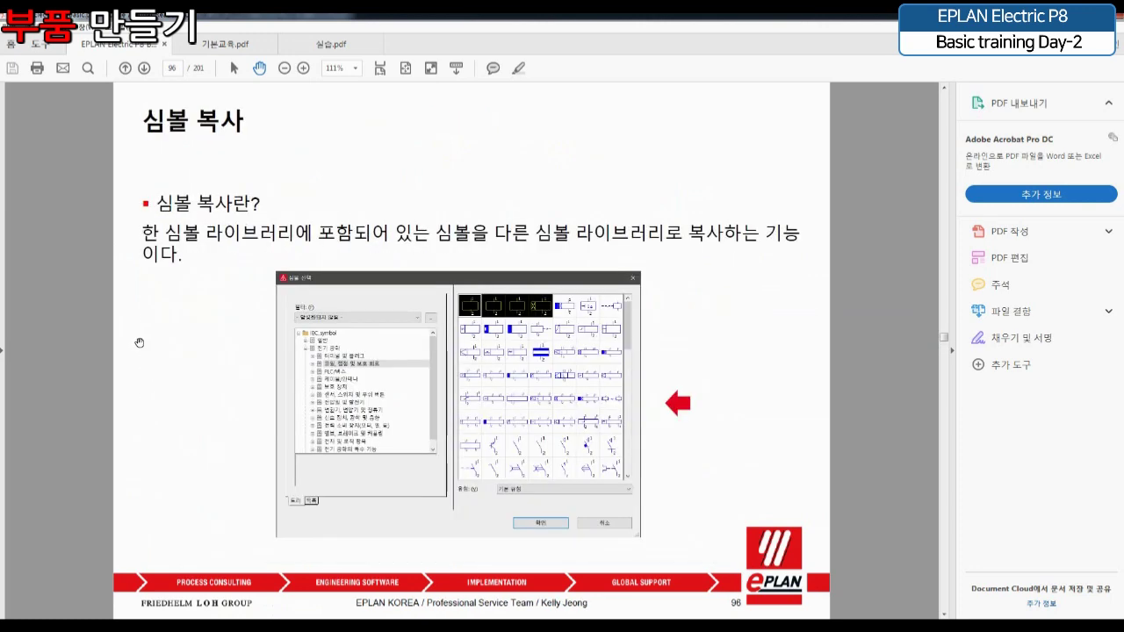
scroll(138, 339, "up", 1)
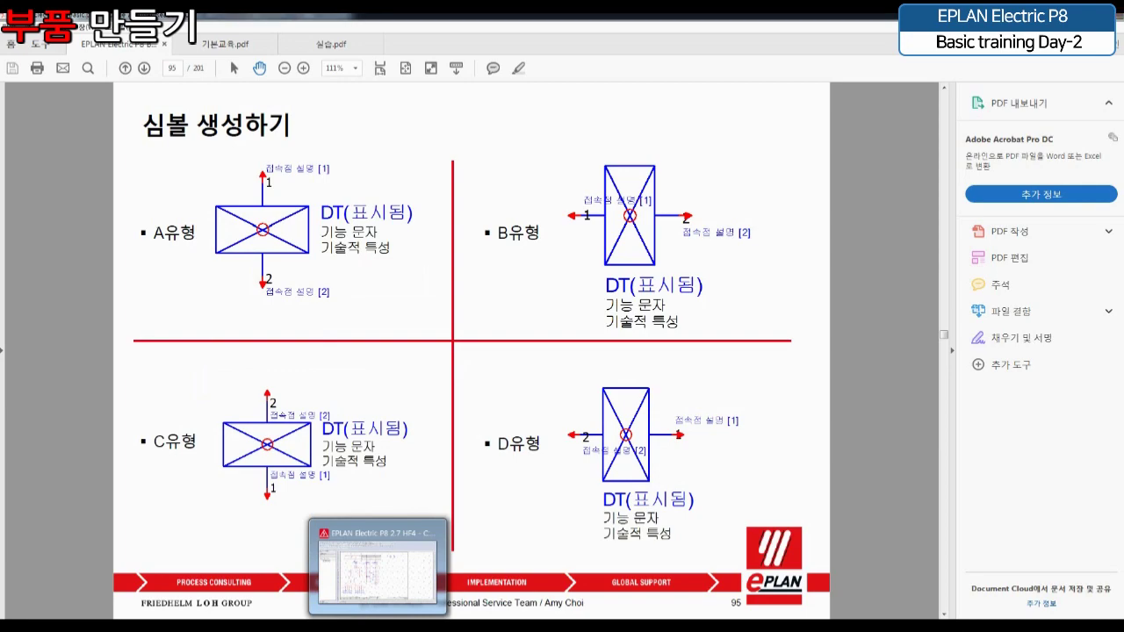
Switch back to EPLAN and create a new part in the 릴레이, 접촉기 group under the 전기 공학 components
left_click(379, 626)
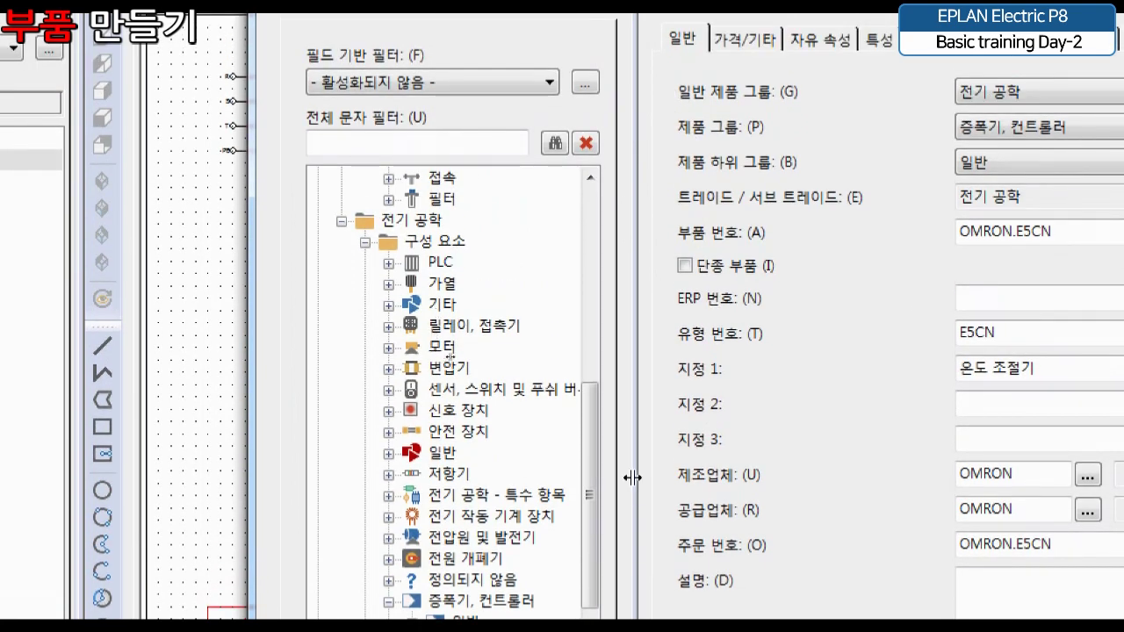
left_click_drag(634, 474, 571, 221)
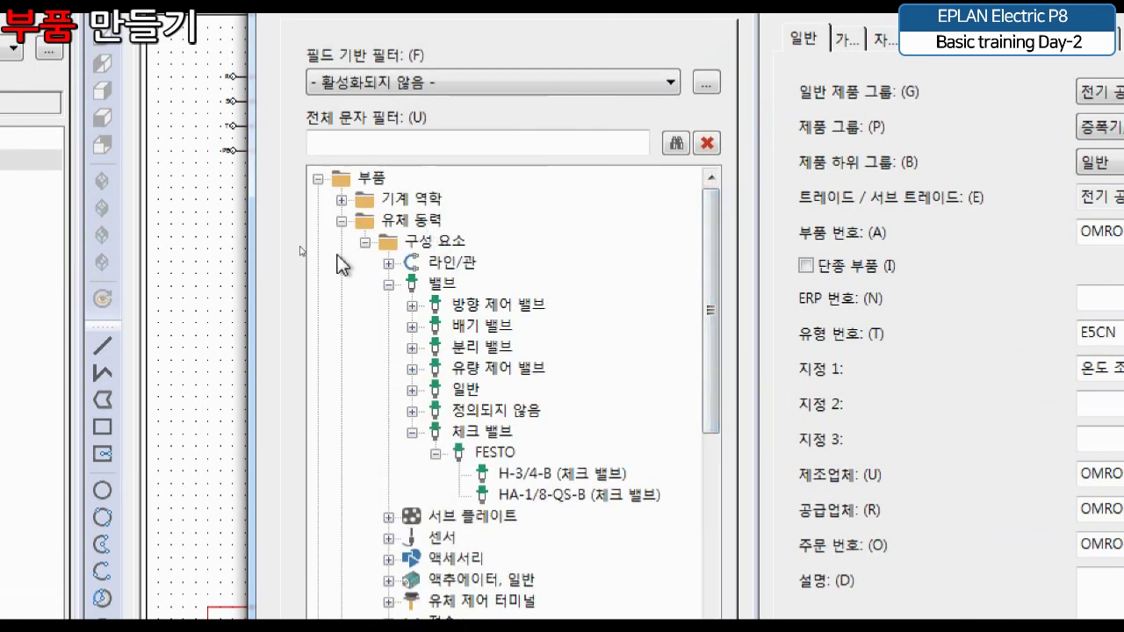
left_click(342, 221)
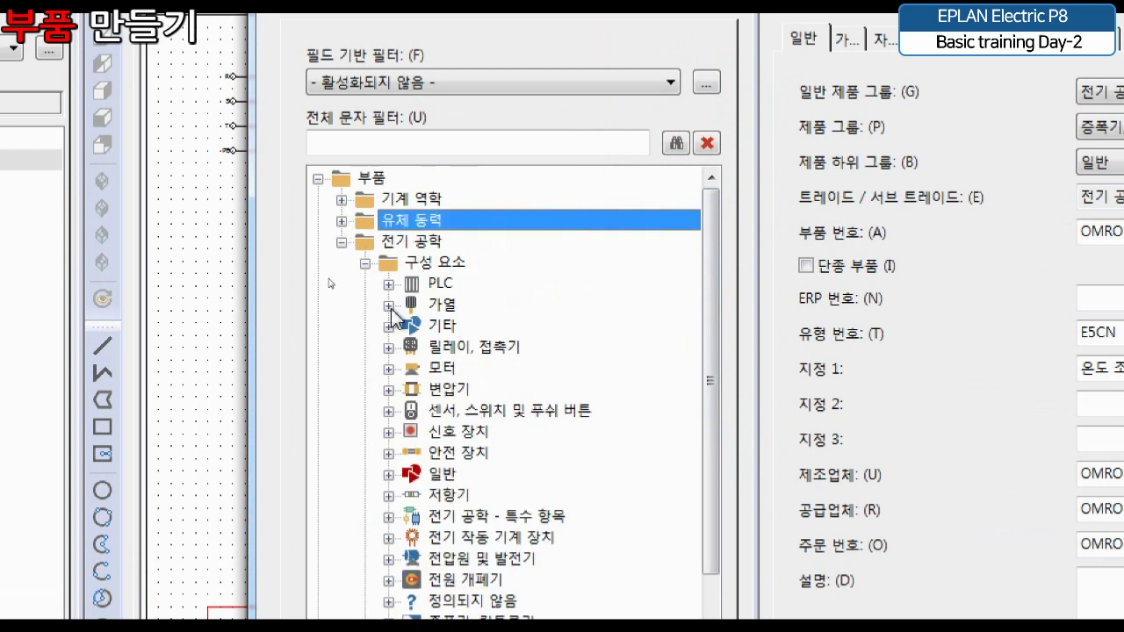
left_click(422, 347)
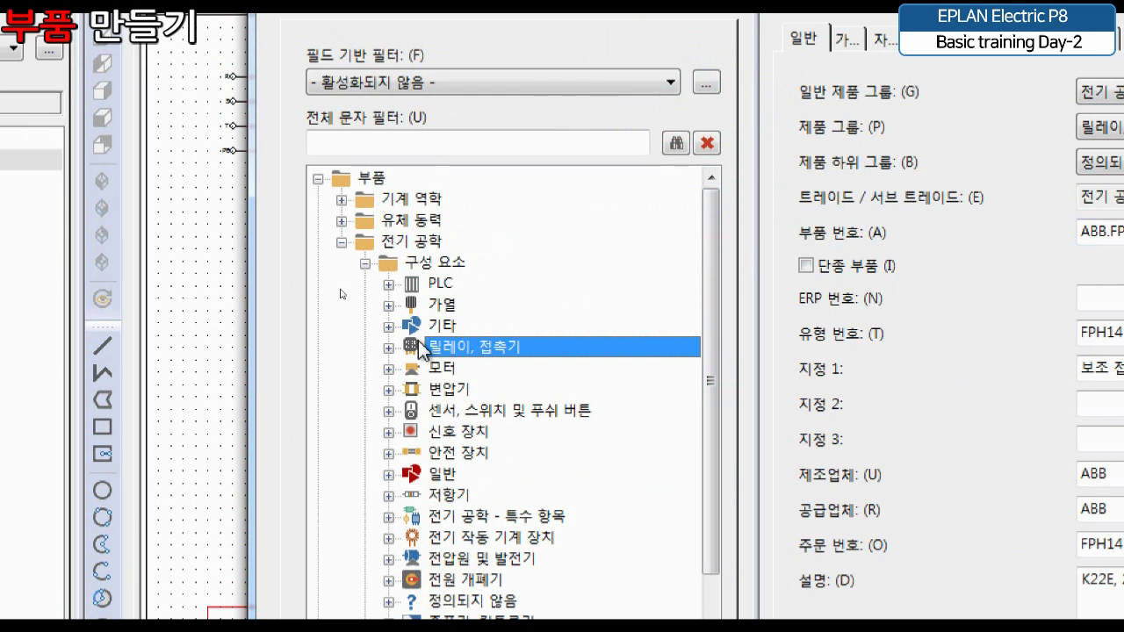
right_click(449, 362)
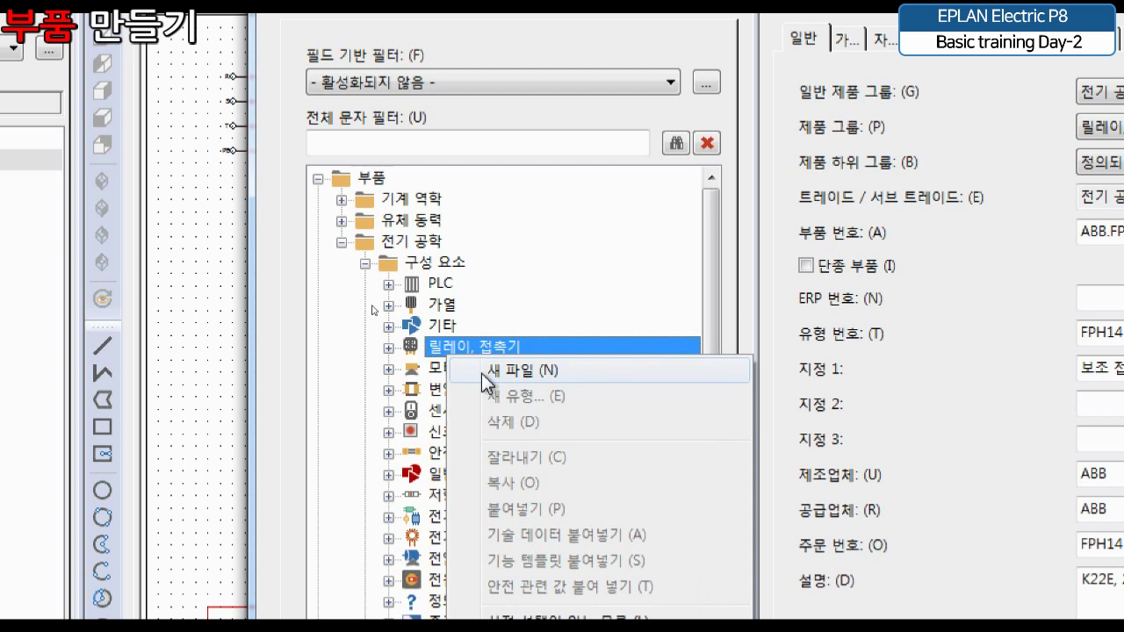
left_click(484, 372)
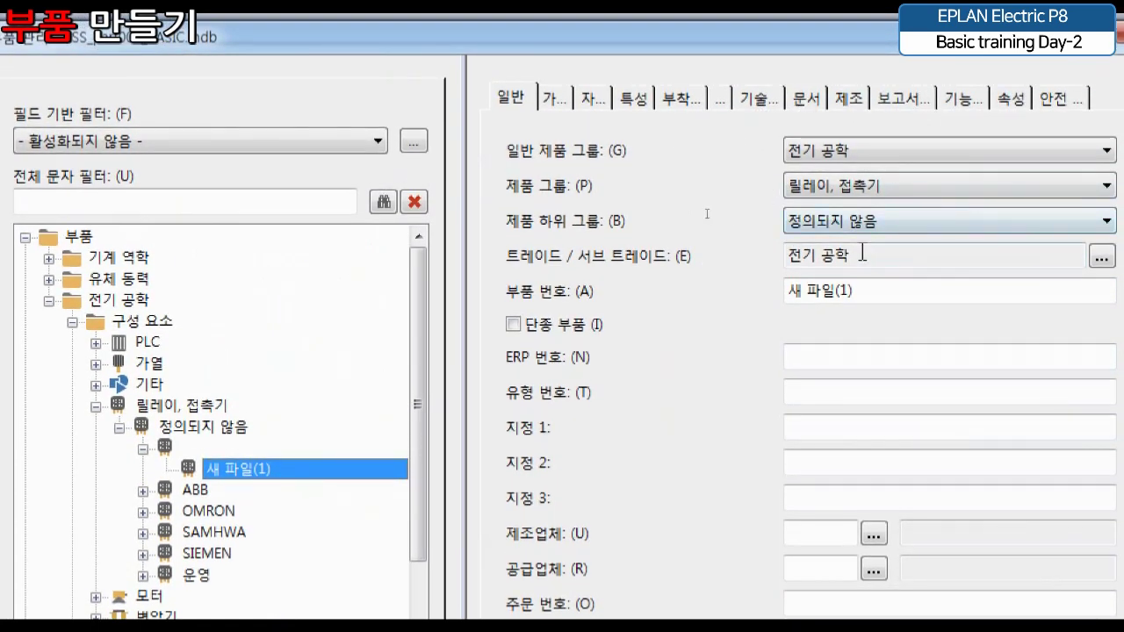
Set the new relay part's part number to EPLAN12345
left_click(790, 291)
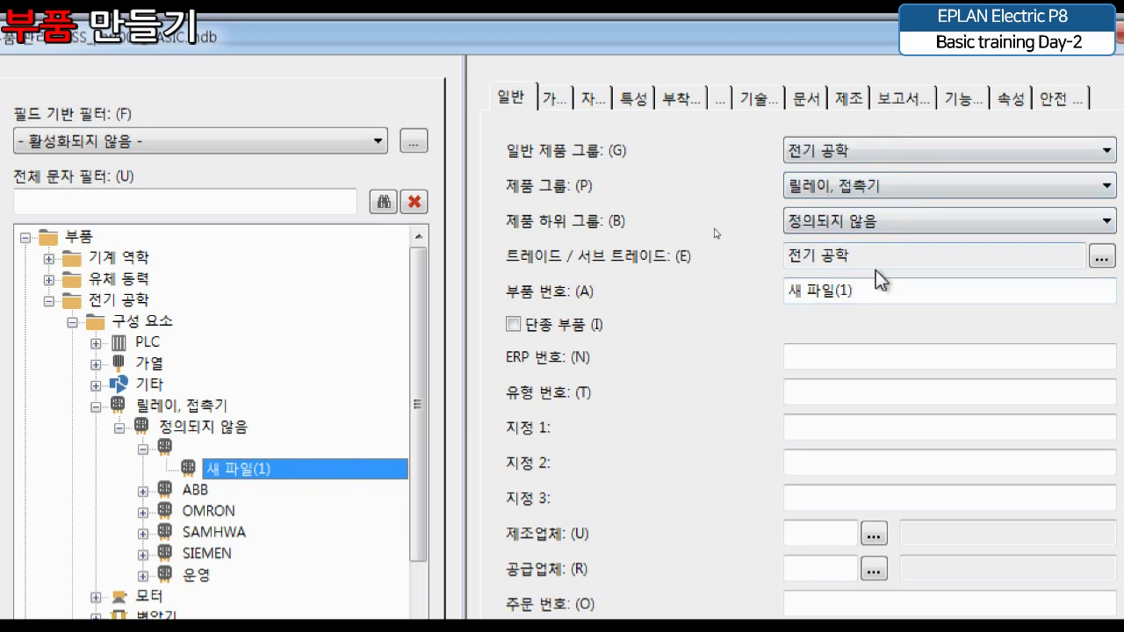
left_click_drag(867, 292, 552, 305)
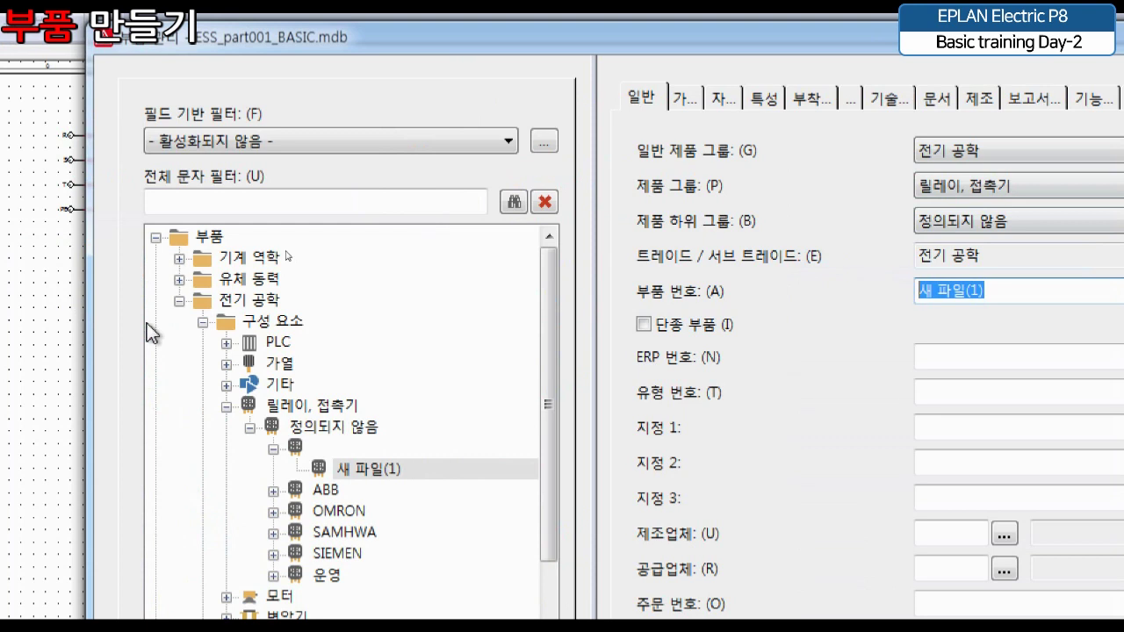
type("e")
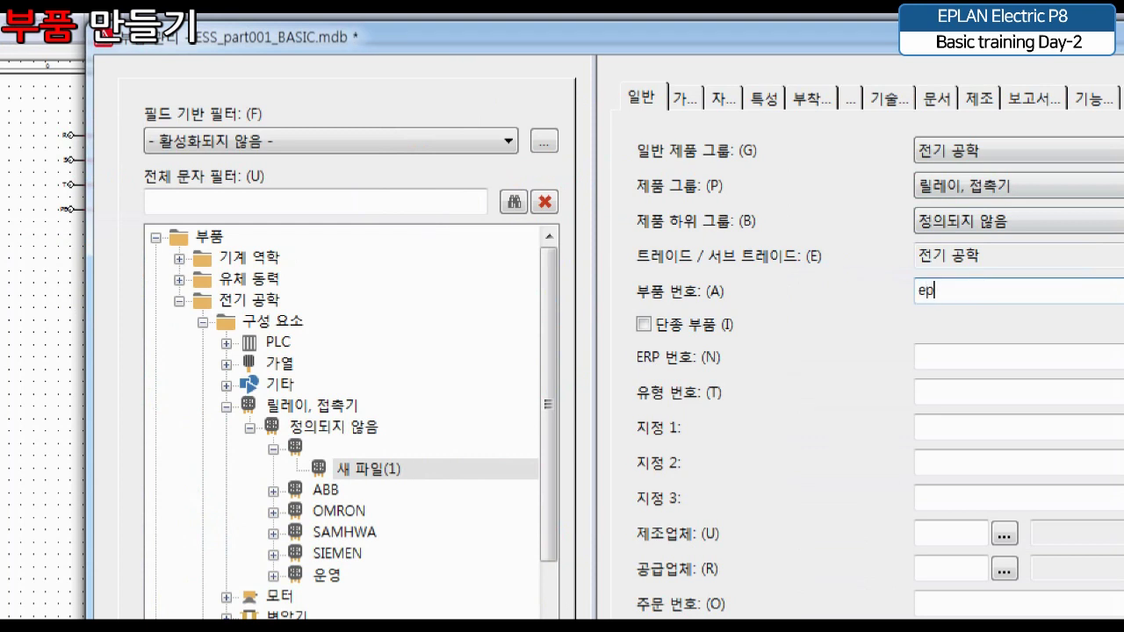
key("BackSpace")
type("EPLAN12345")
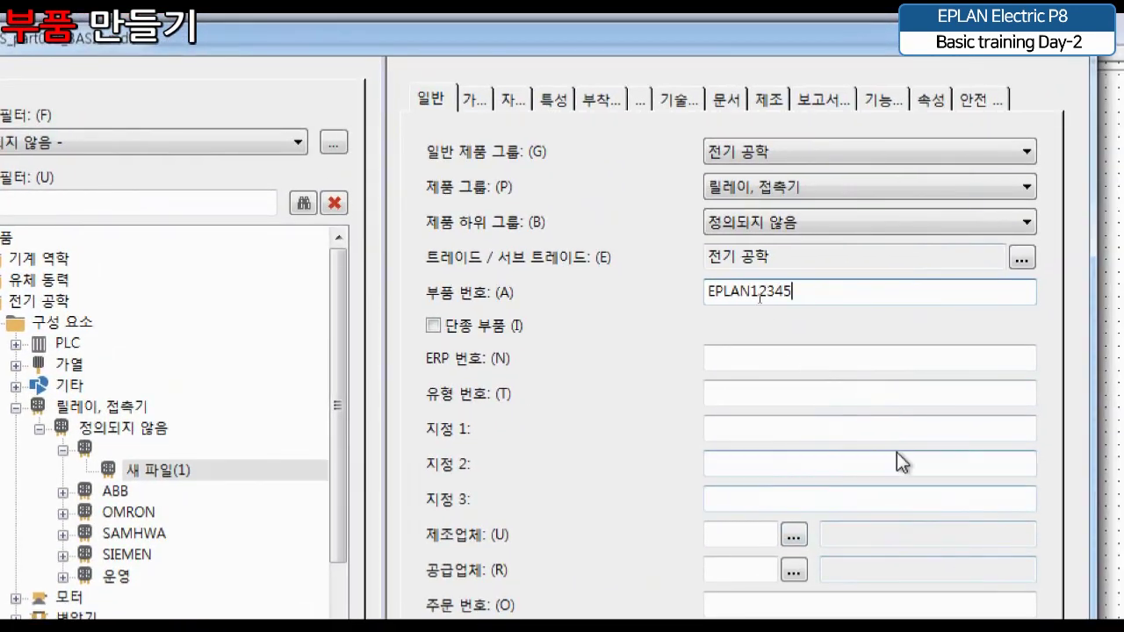
left_click_drag(794, 292, 703, 295)
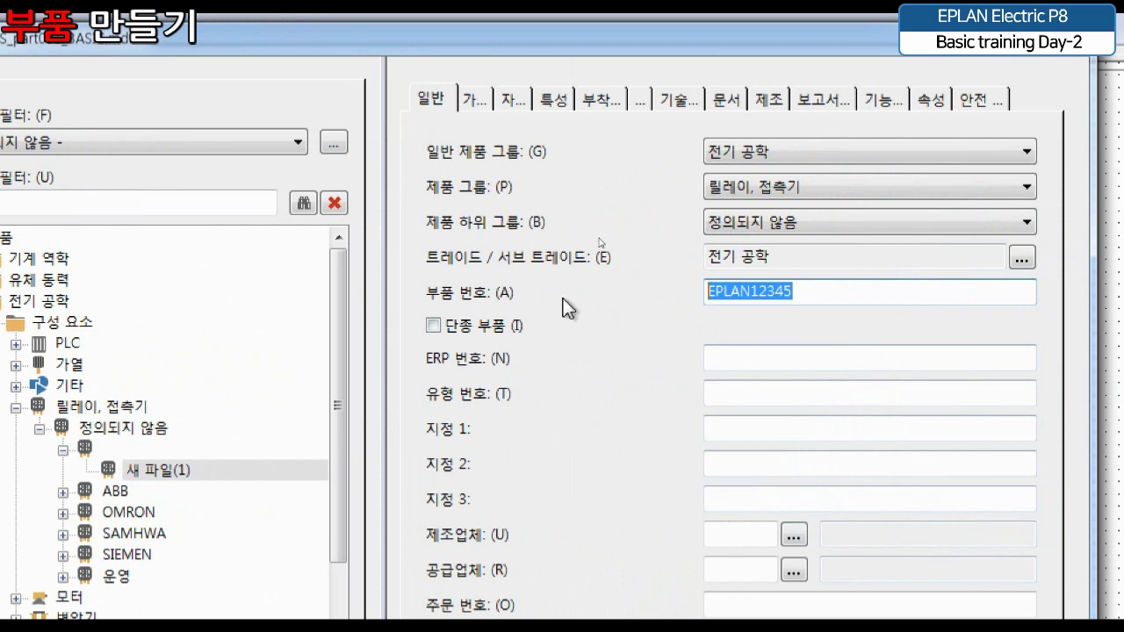
left_click(744, 292)
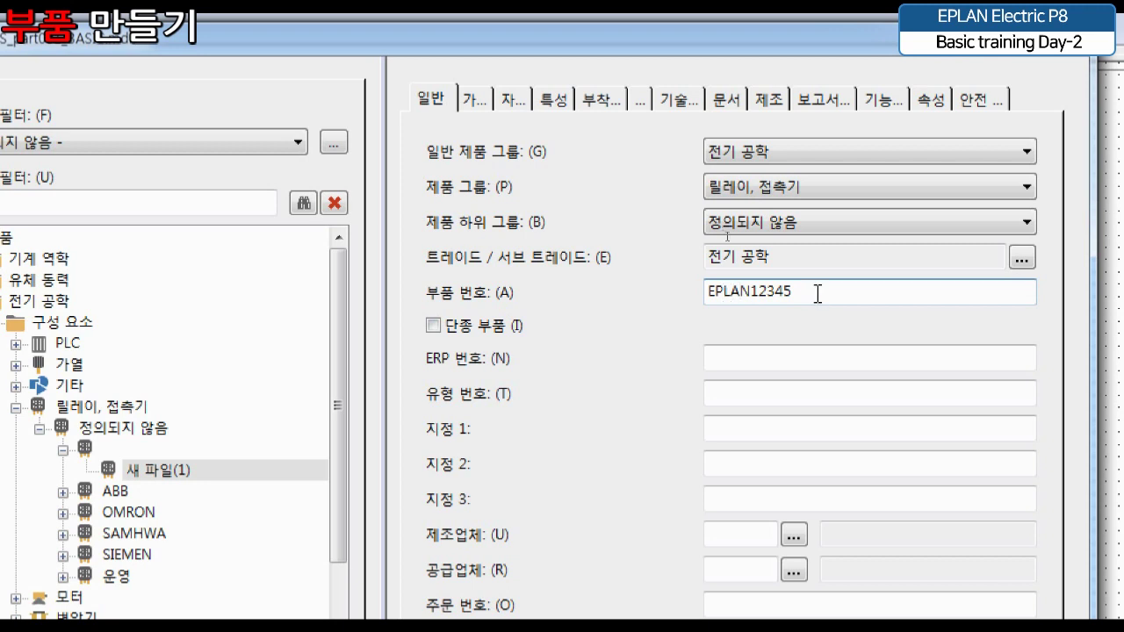
Apply the part number EPLAN12345 to the new relay part
left_click_drag(821, 293, 700, 303)
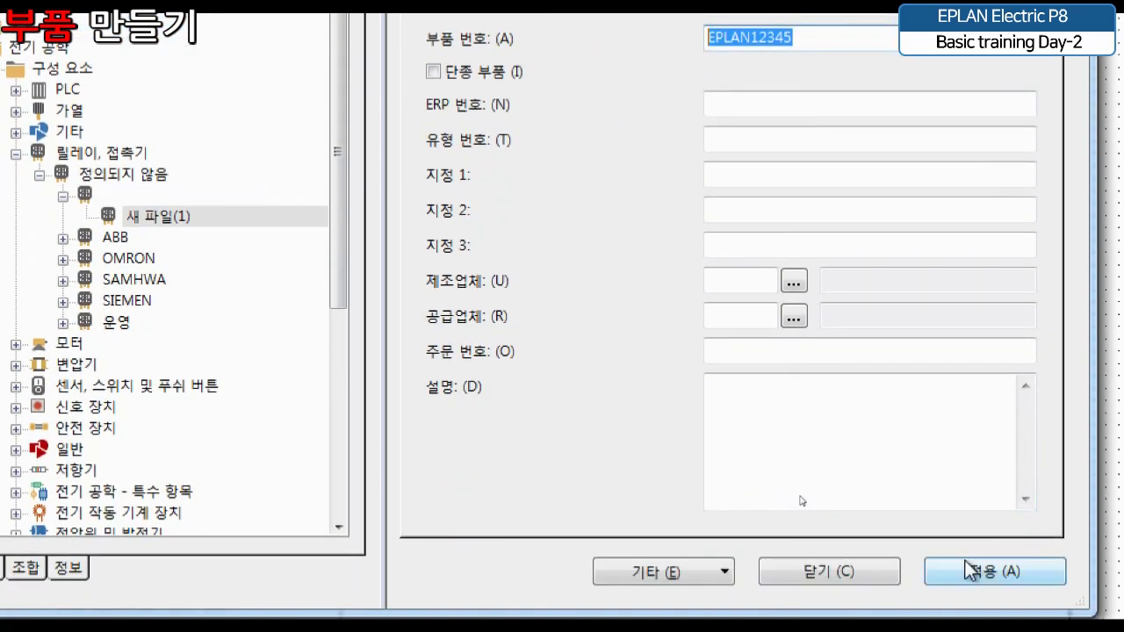
left_click(968, 569)
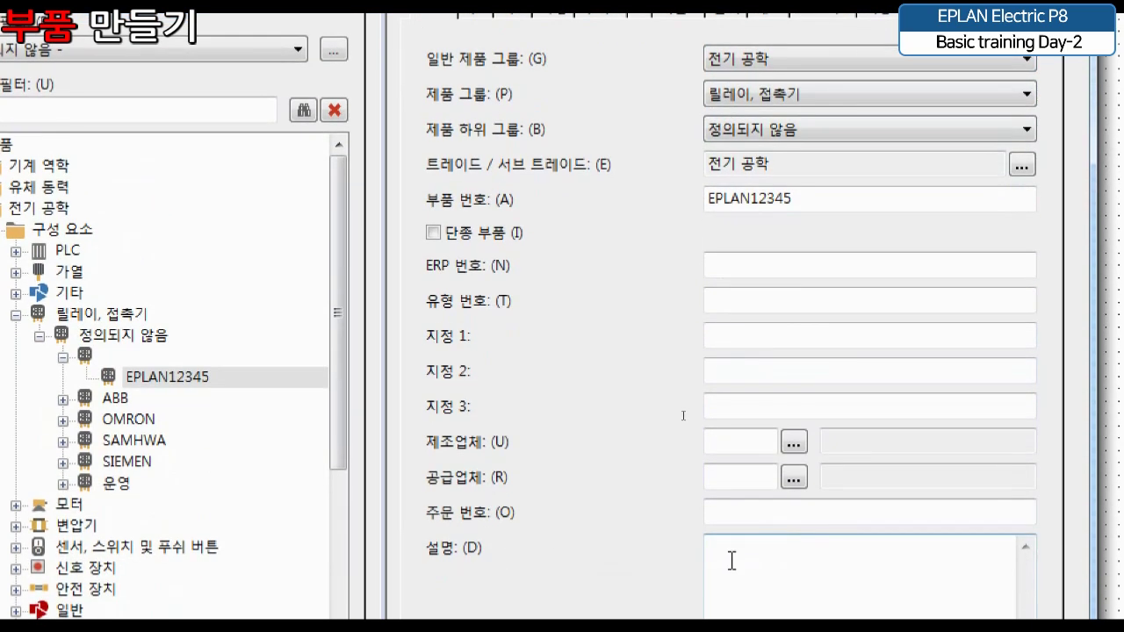
Review the part's general fields, from part, ERP and type numbers through the designations and description to manufacturer, supplier and order number
left_click_drag(843, 199, 673, 206)
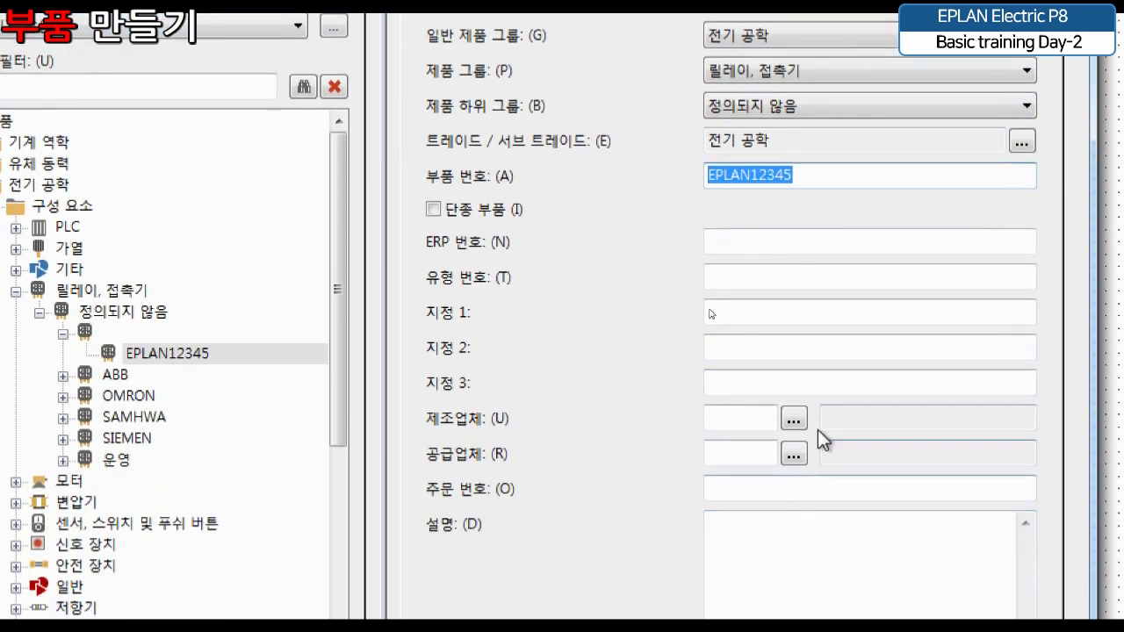
left_click(765, 245)
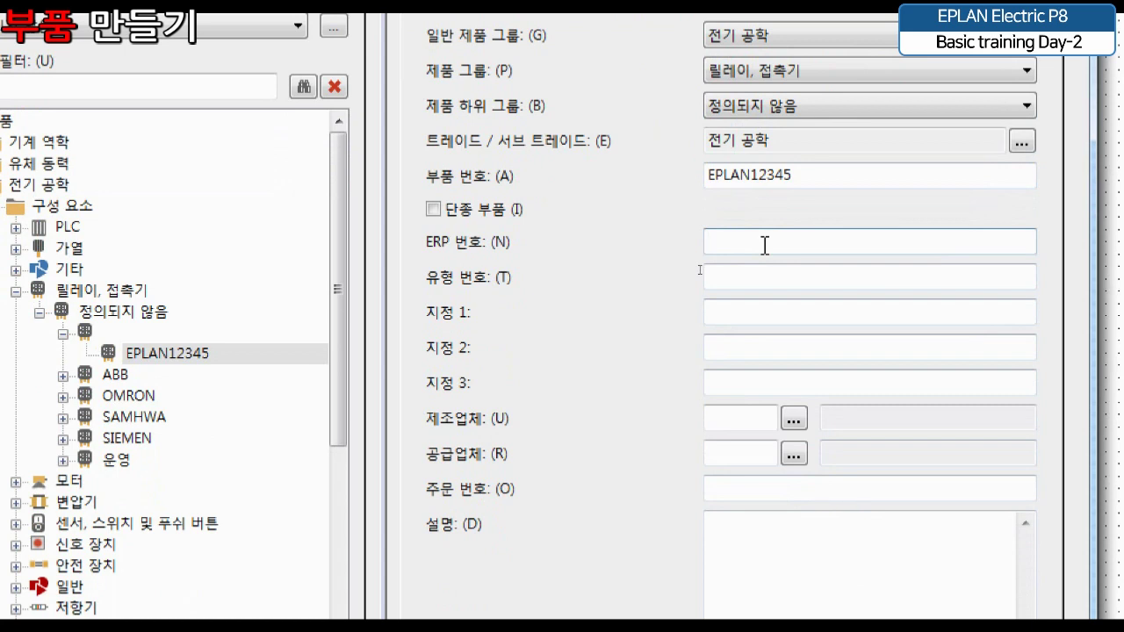
left_click(771, 276)
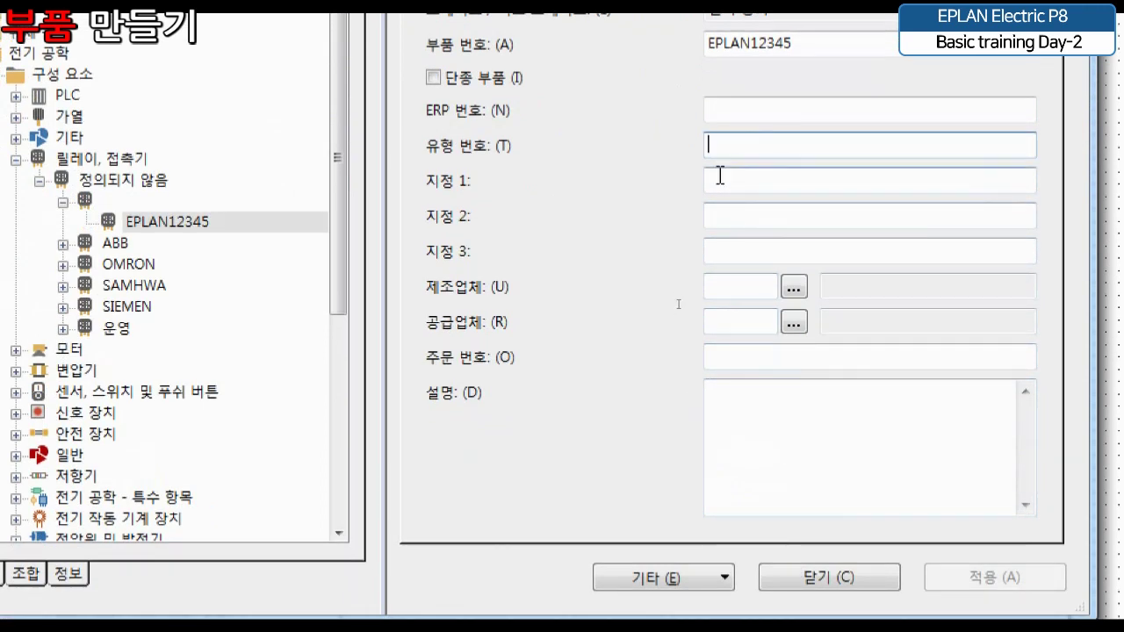
left_click(720, 178)
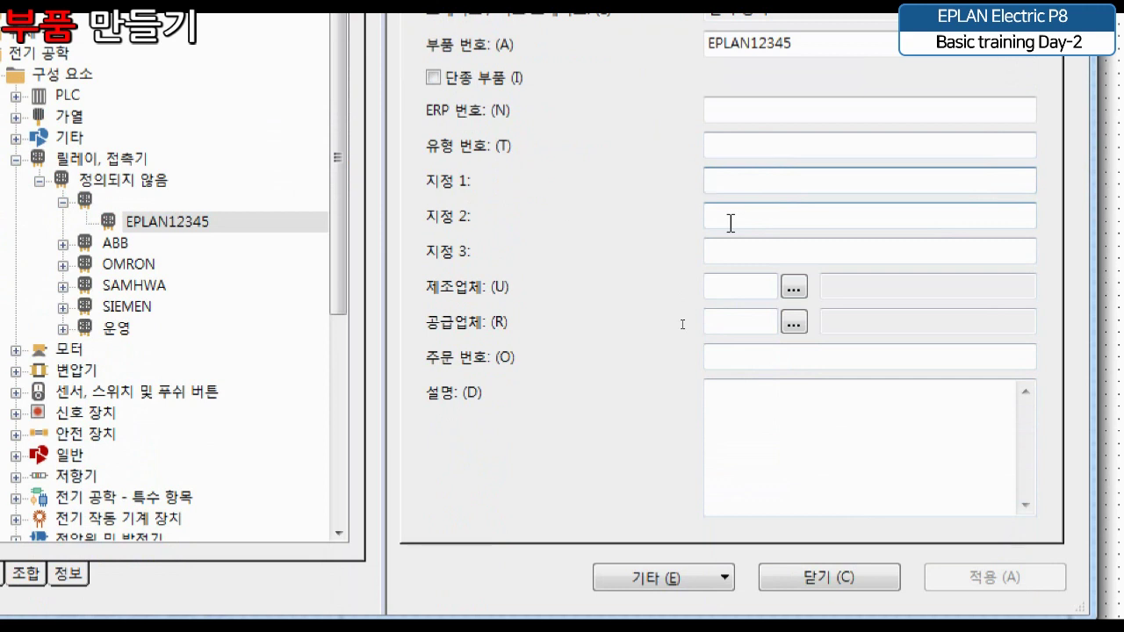
left_click(740, 213)
left_click(736, 252)
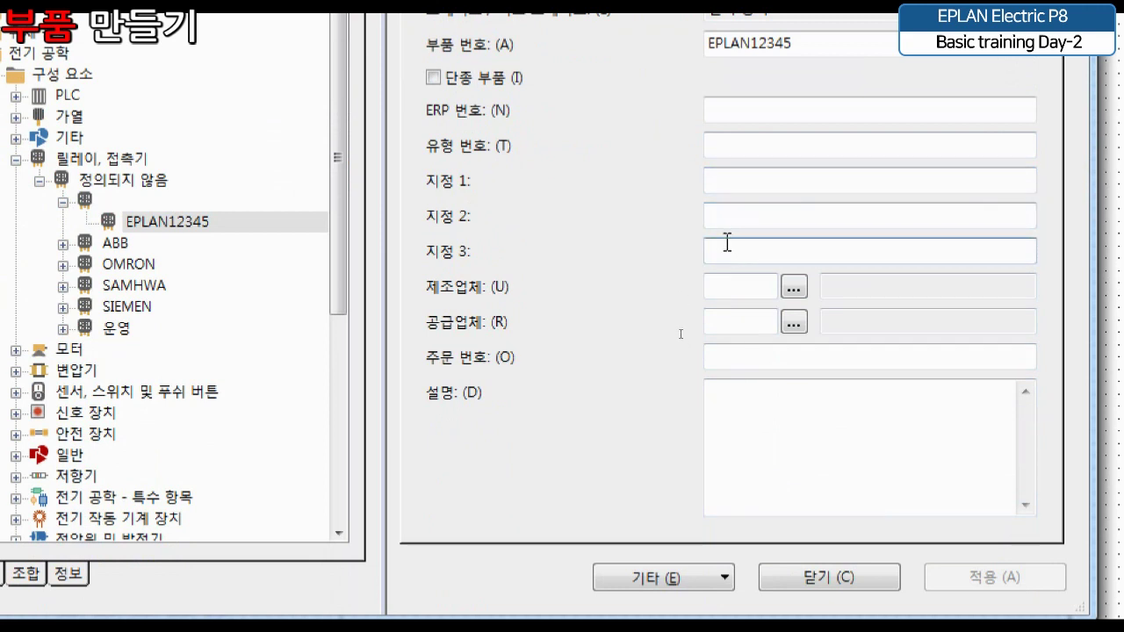
left_click(717, 177)
left_click(734, 220)
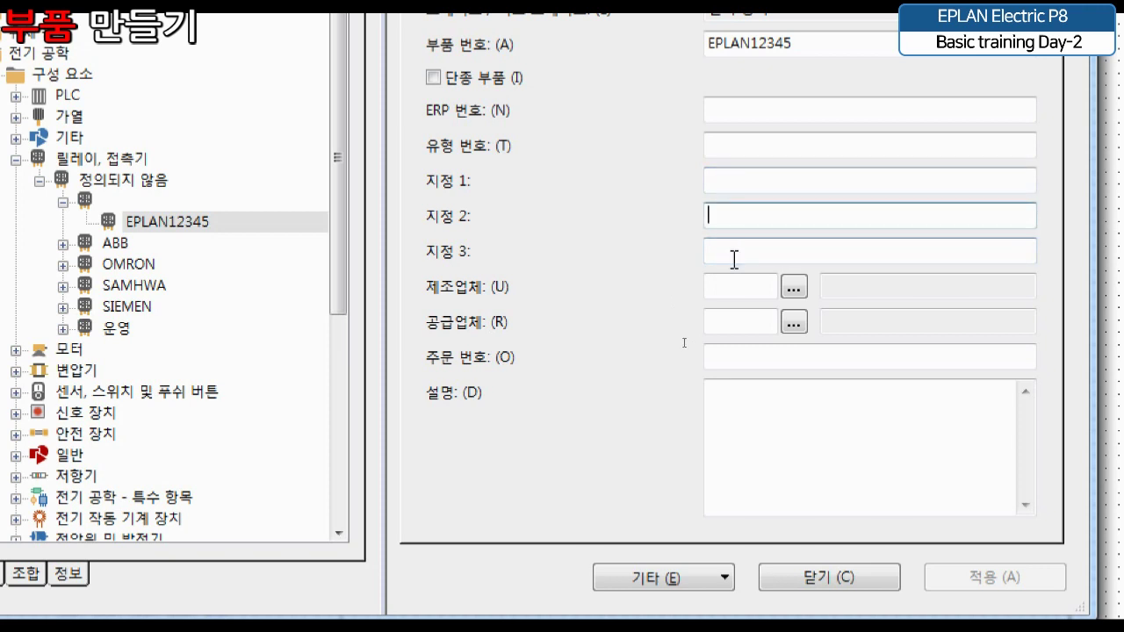
left_click(731, 256)
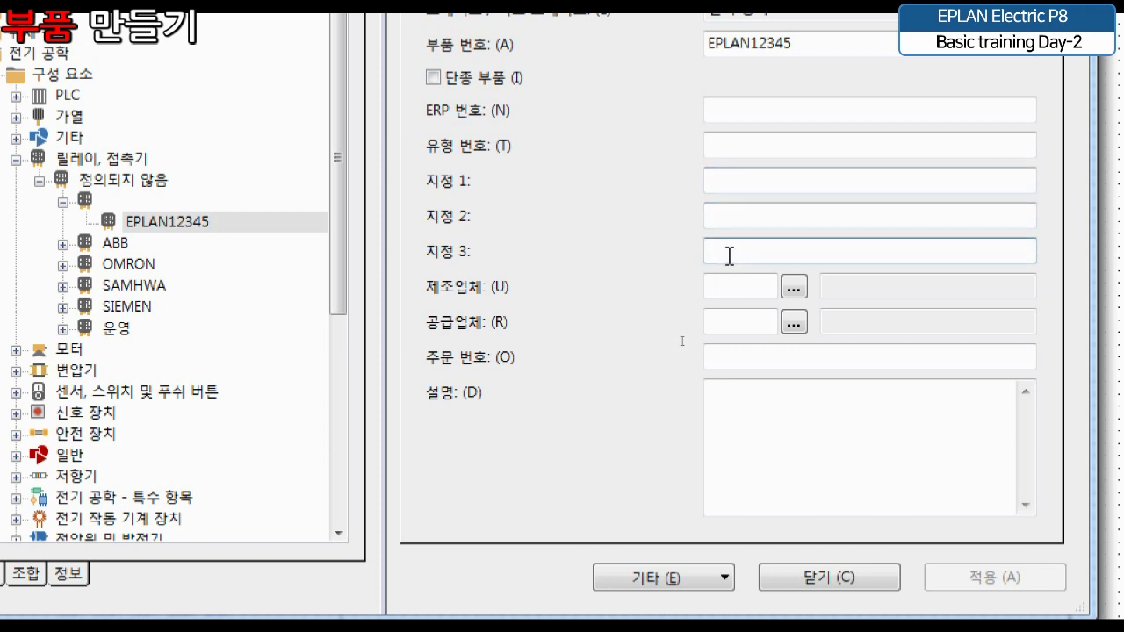
left_click(746, 430)
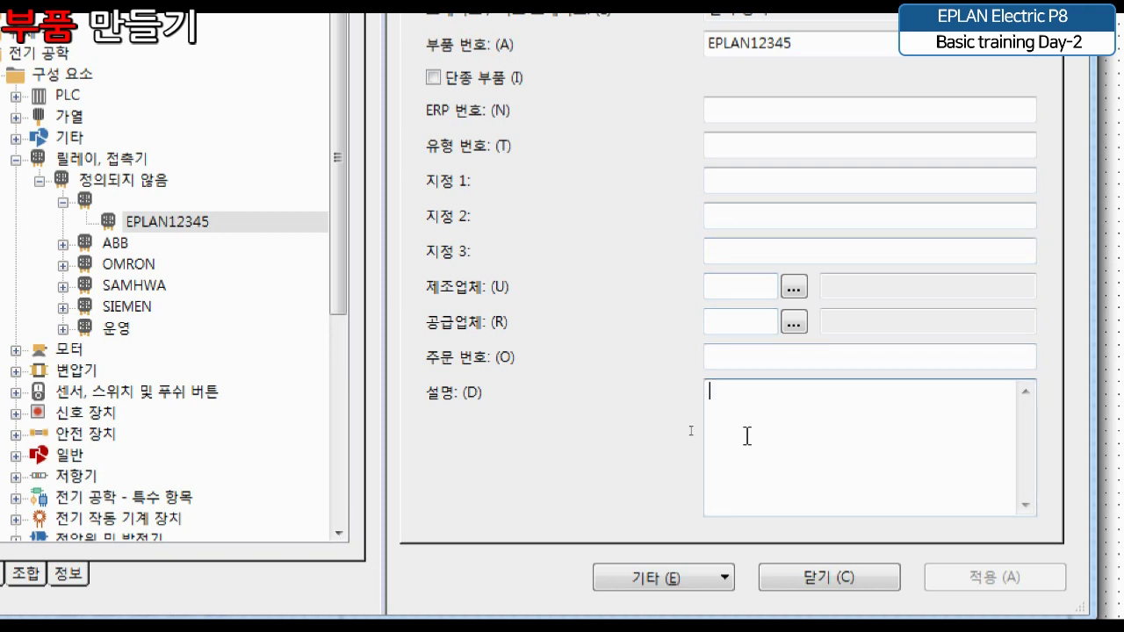
left_click(740, 284)
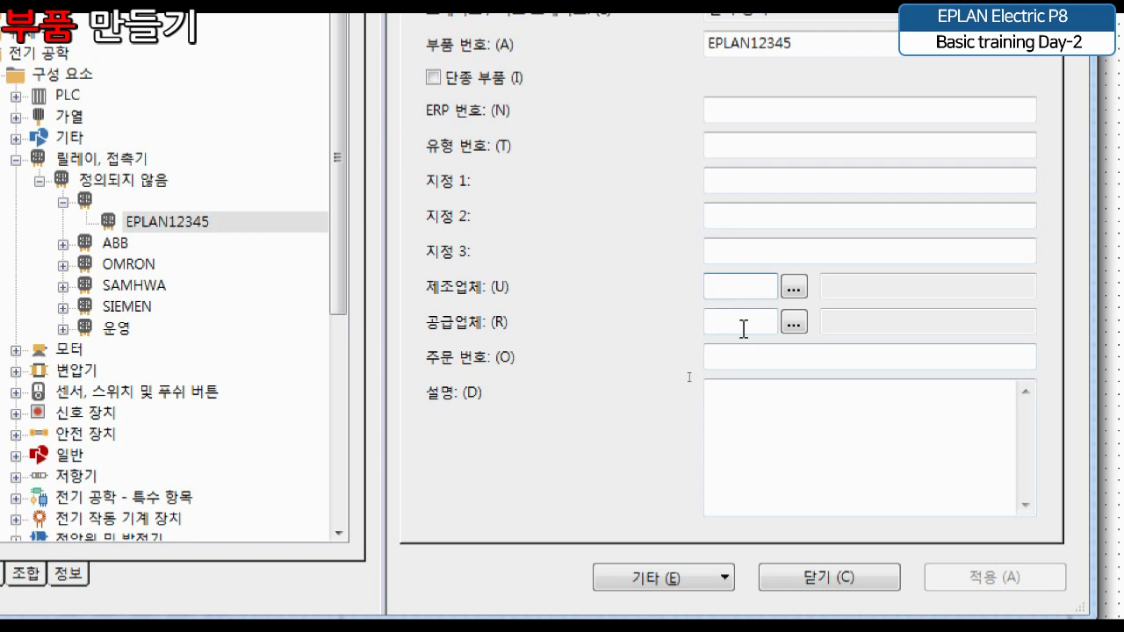
left_click(743, 323)
left_click(740, 355)
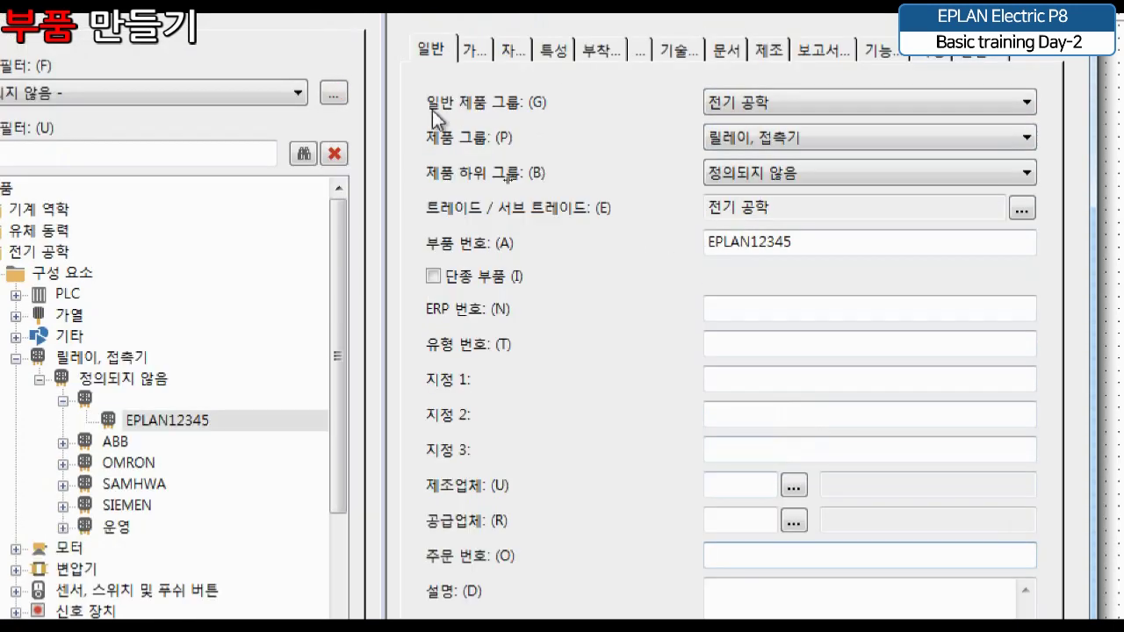
Widen the part data area and the parts management dialog, and show the part's function templates (기능 템플릿)
left_click_drag(378, 148, 221, 163)
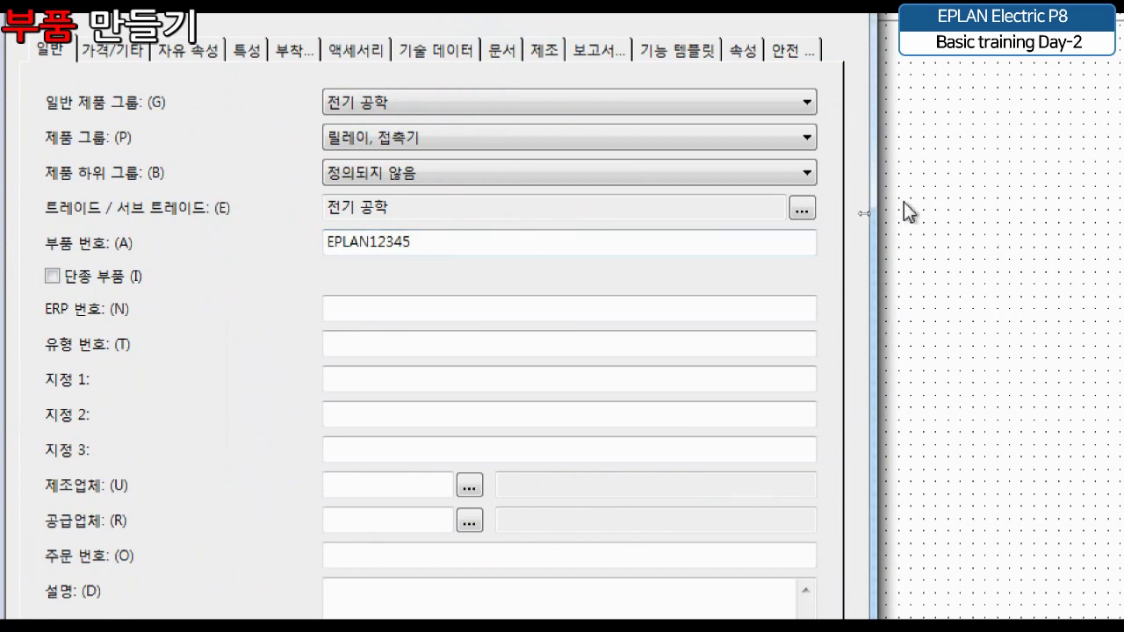
left_click_drag(873, 195, 989, 220)
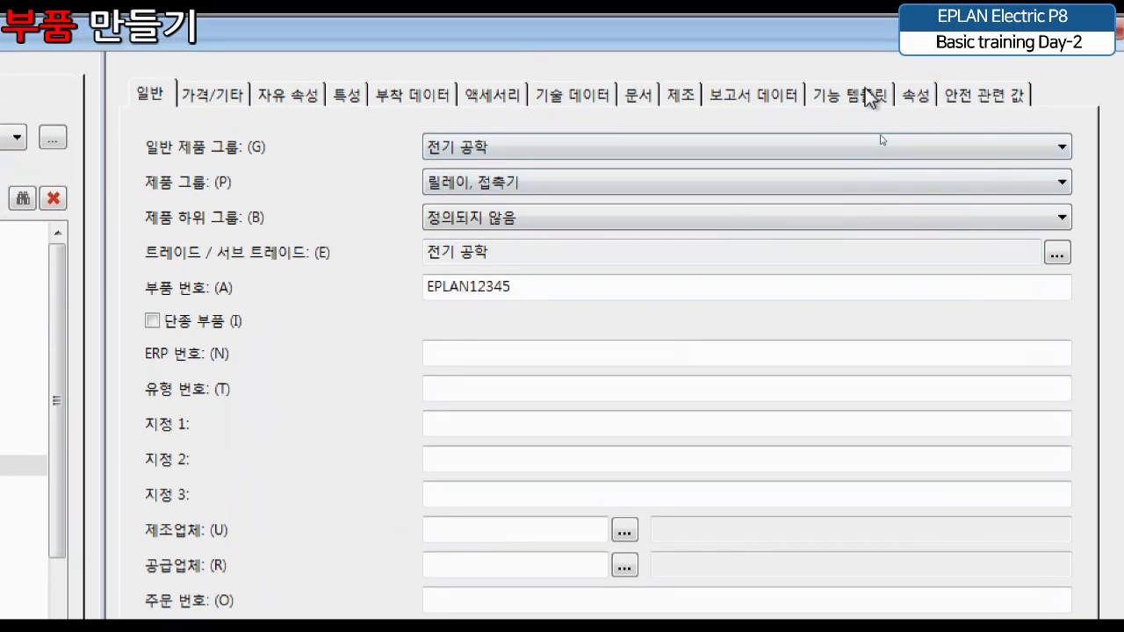
left_click(869, 94)
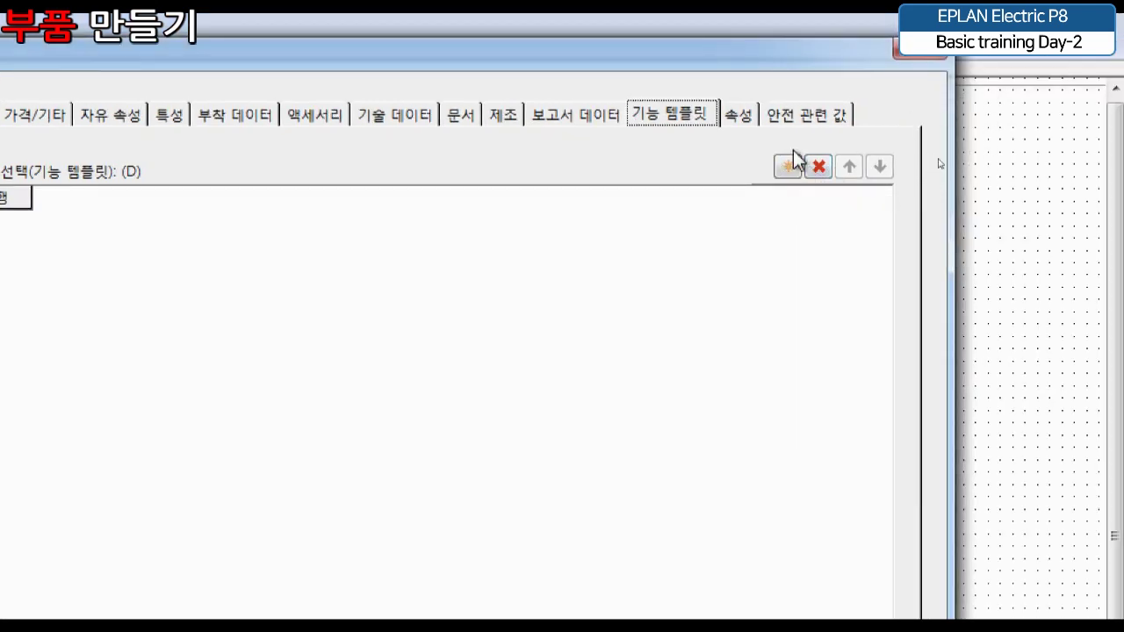
Start a new function template and expand the 코일, 접점 및 보호 회로 category under 전기 공학 in the function definitions
left_click(789, 166)
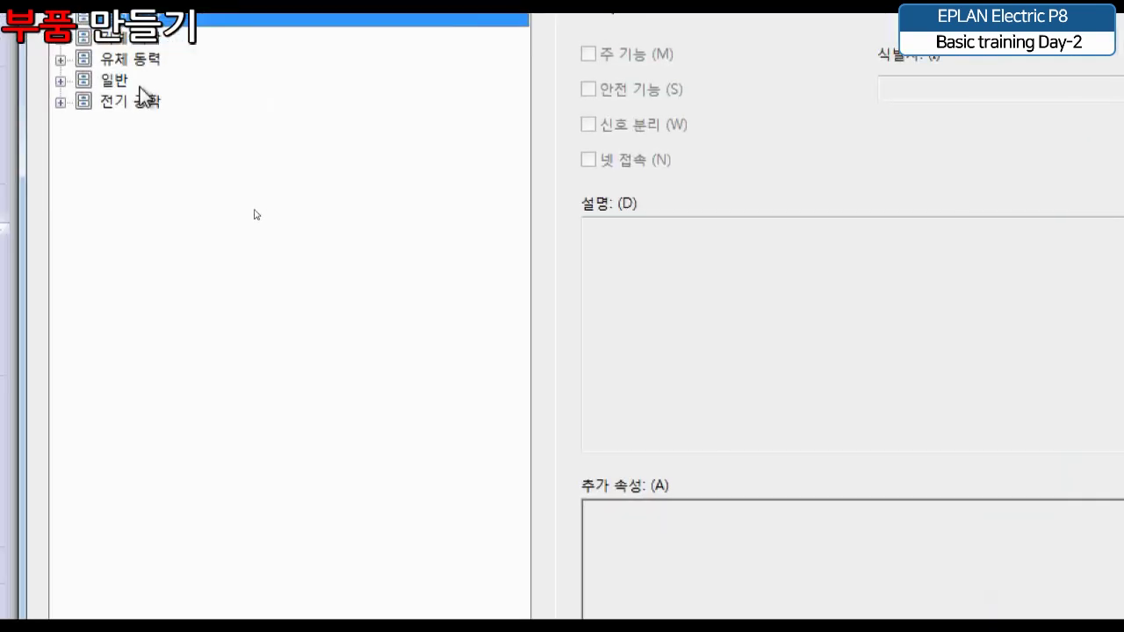
left_click(120, 102)
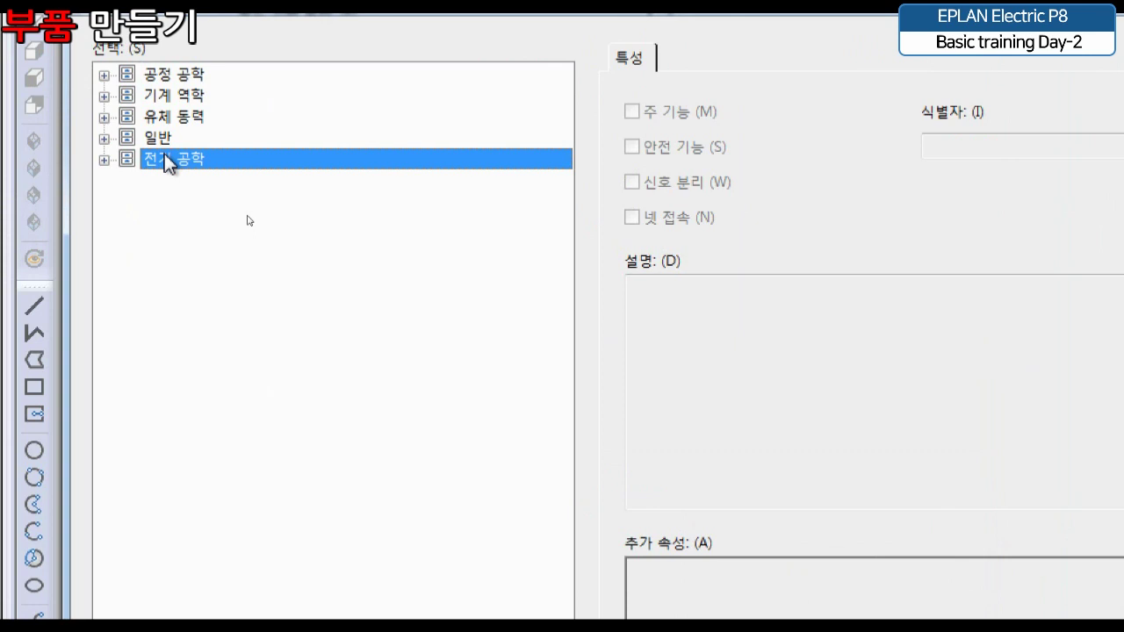
double_click(164, 156)
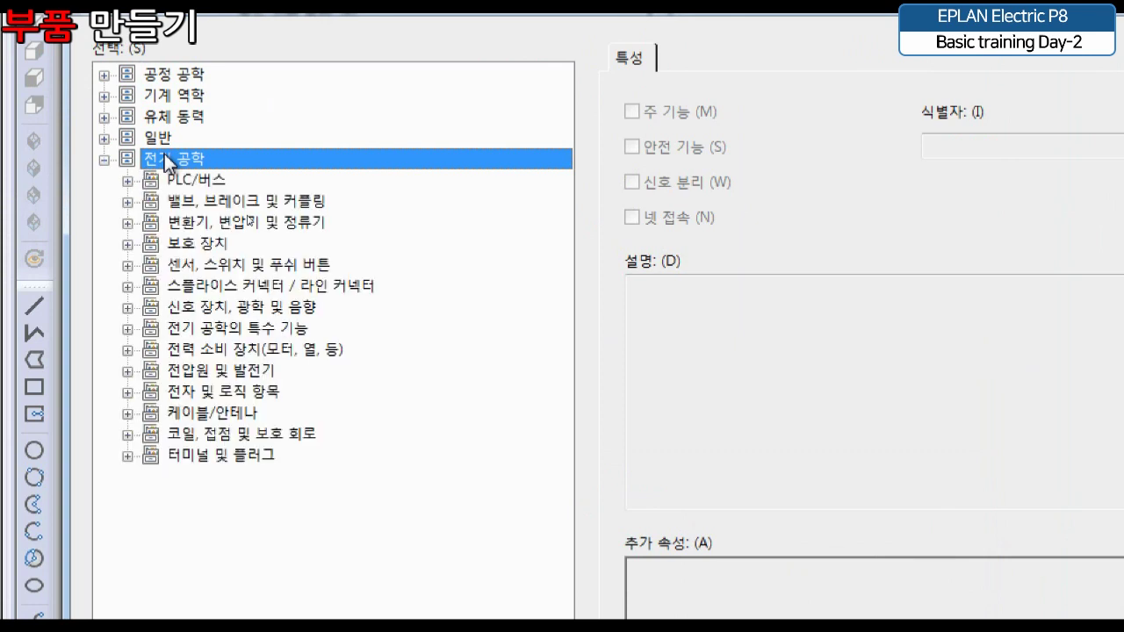
key("Down")
key("Down")
key("Down")
key("Down")
key("Down")
key("Down")
key("Down")
key("Down")
key("Down")
key("Down")
key("Down")
key("Down")
key("Down")
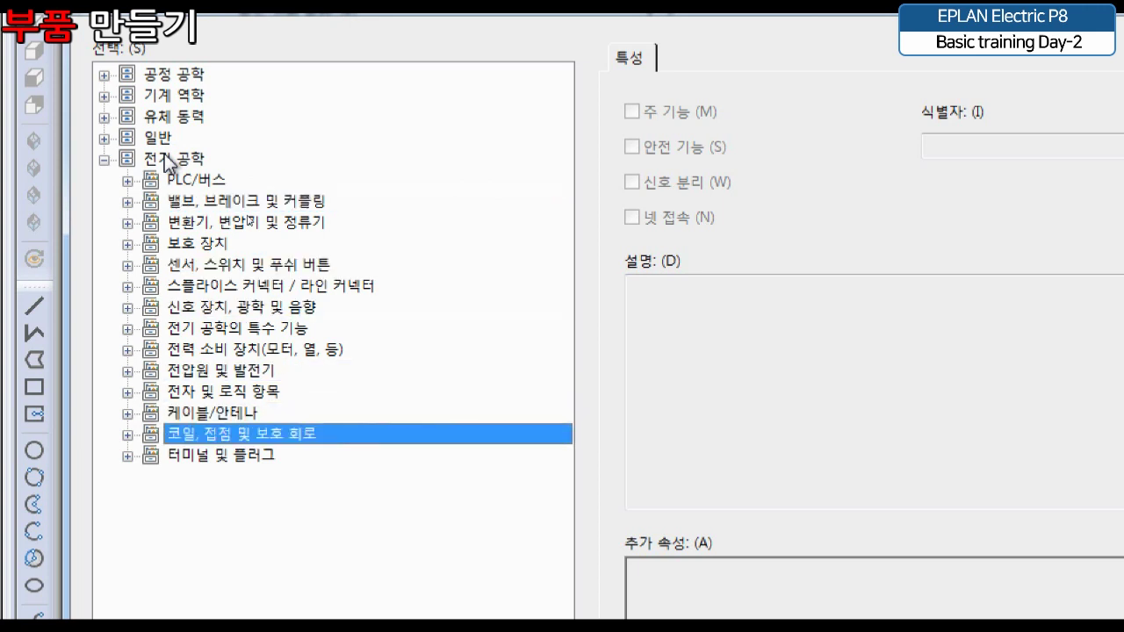
key("Up")
key("Up")
key("Down")
key("Down")
key("Right")
Add the function definition 코일, 일반 from 코일 > 코일, 2 접속점 to EPLAN12345's function templates
key("Down")
key("Down")
key("Down")
key("Down")
key("Down")
key("Right")
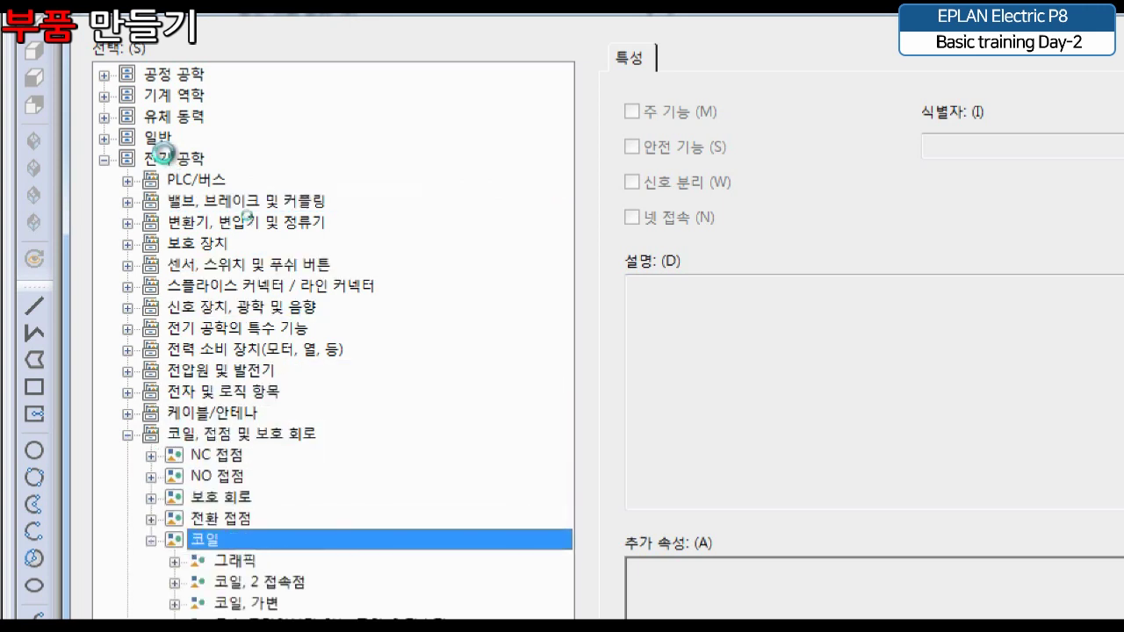
key("Down")
key("Down")
key("Right")
key("Down")
key("Down")
key("Down")
key("Down")
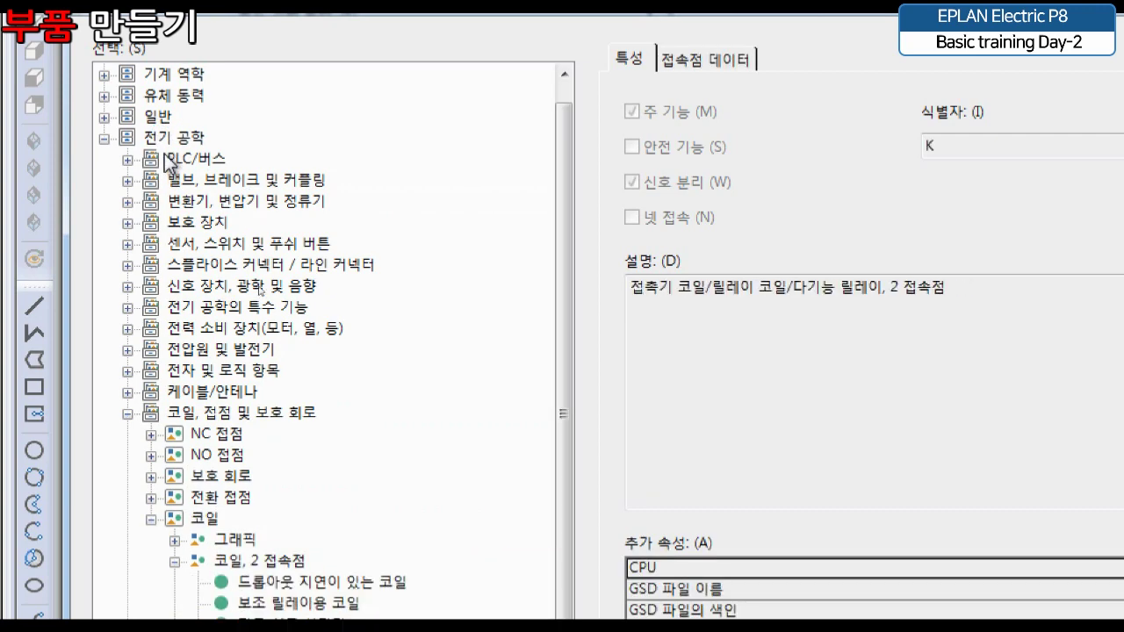
left_click(266, 387)
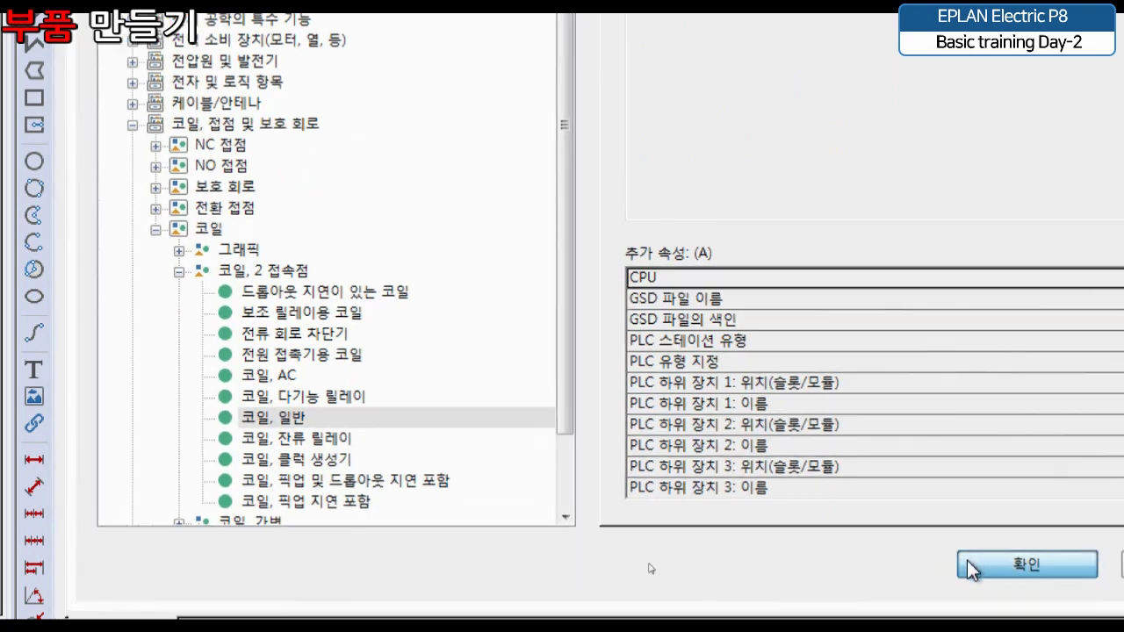
left_click(972, 571)
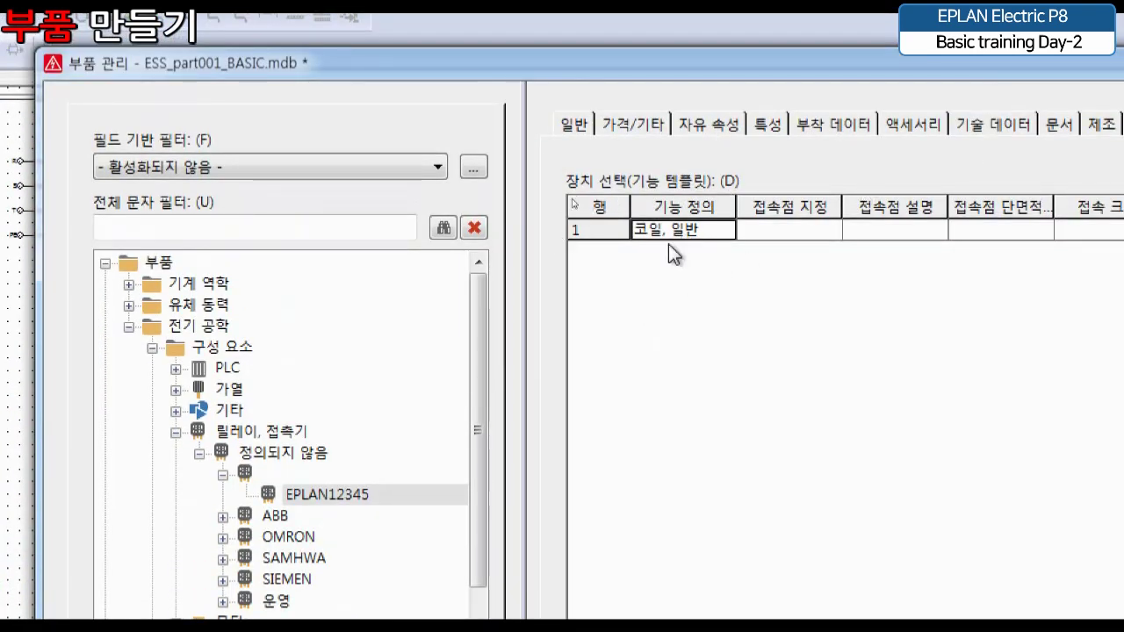
Examine the coil template row's columns, from the function definition and connection point data to the symbol and description
mouse_move(665, 233)
left_mouse_down()
mouse_move(709, 247)
mouse_move(648, 253)
mouse_move(654, 242)
left_mouse_up()
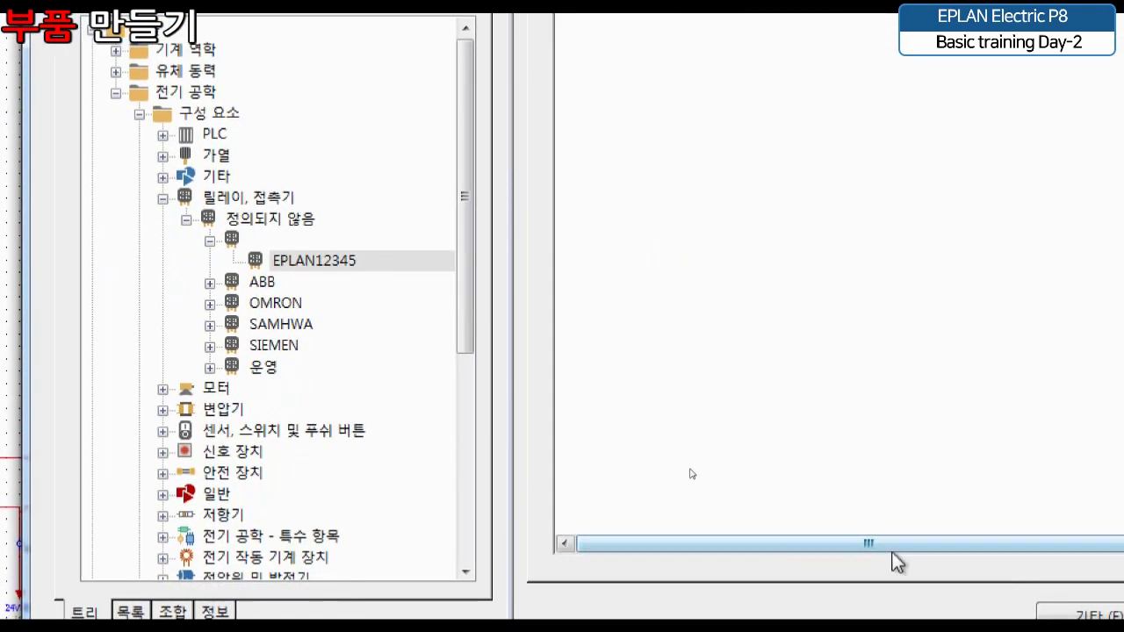
left_click_drag(892, 548, 986, 560)
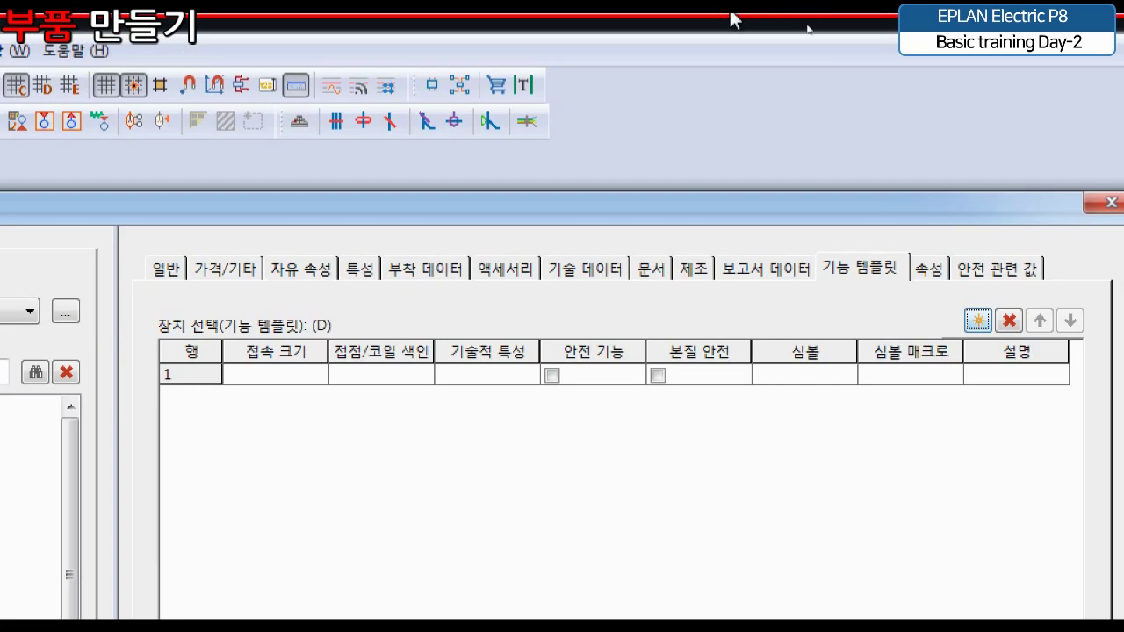
left_click(802, 373)
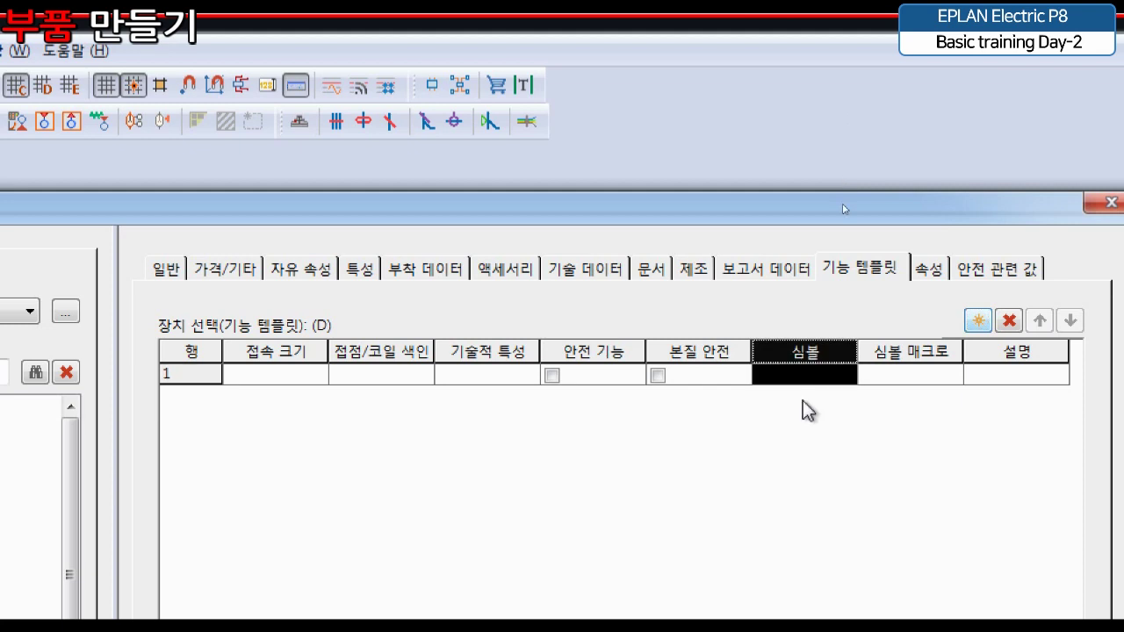
left_click(806, 376)
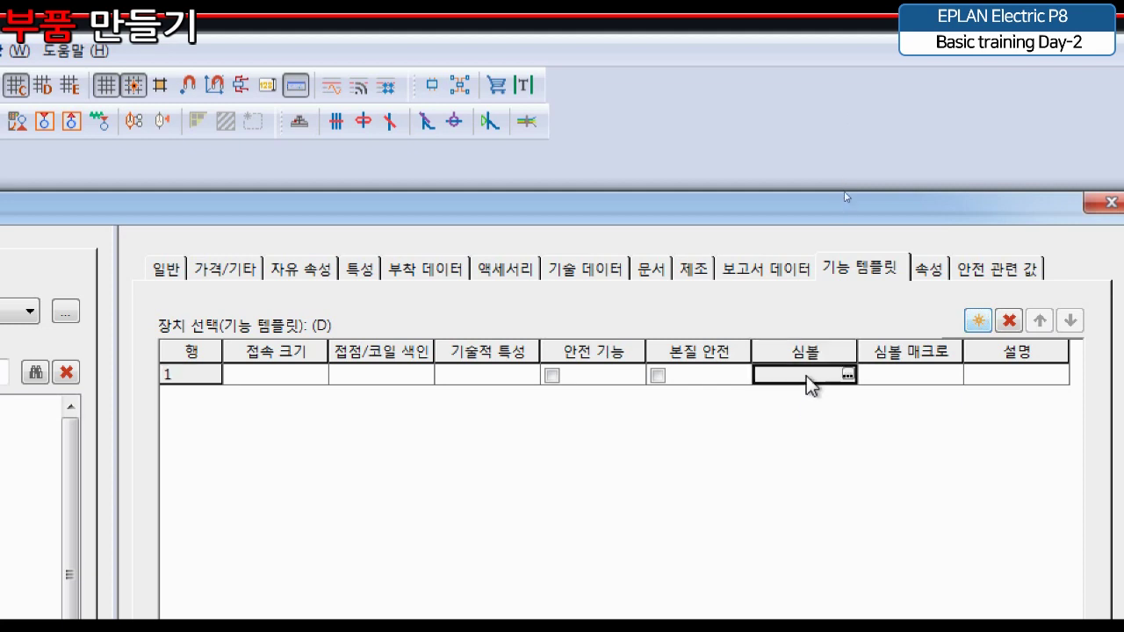
left_click_drag(264, 375, 32, 381)
left_click(369, 377)
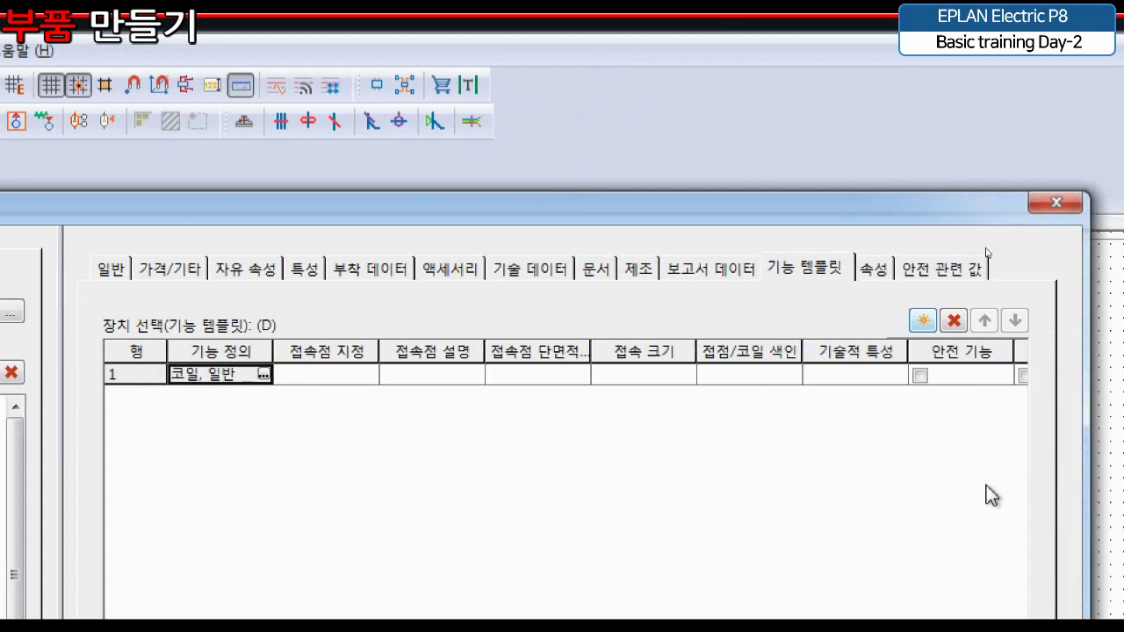
left_click_drag(681, 374, 1028, 389)
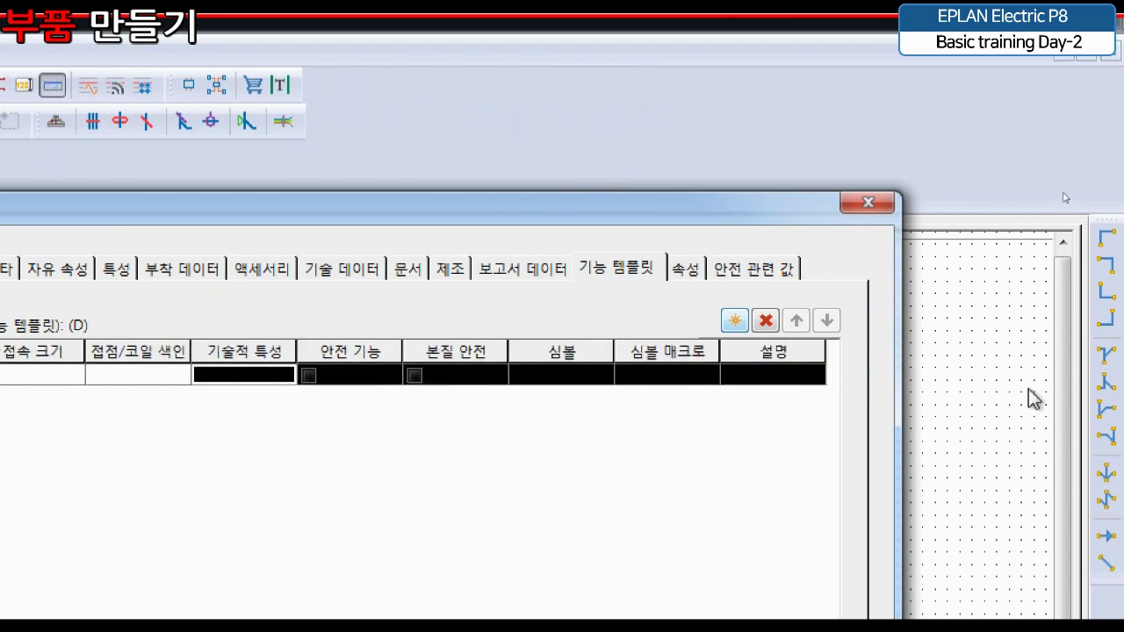
Assign the crossed-rectangle symbol from EPLAN Basic symbol_0801 to the coil template row and fit the symbol column to its content
left_click(567, 383)
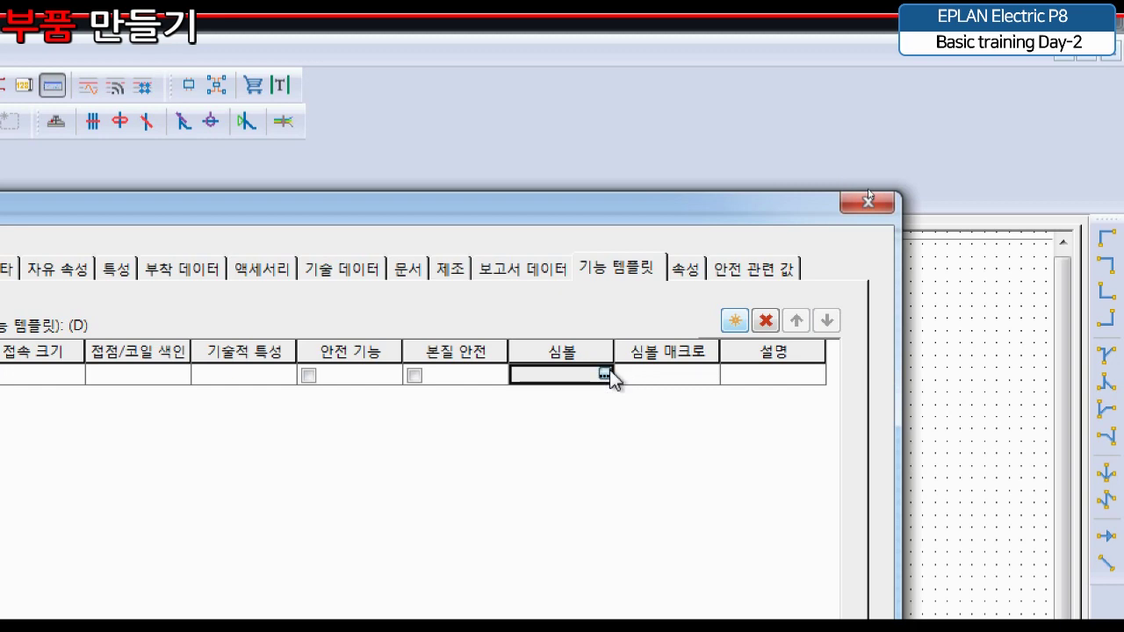
left_click(604, 374)
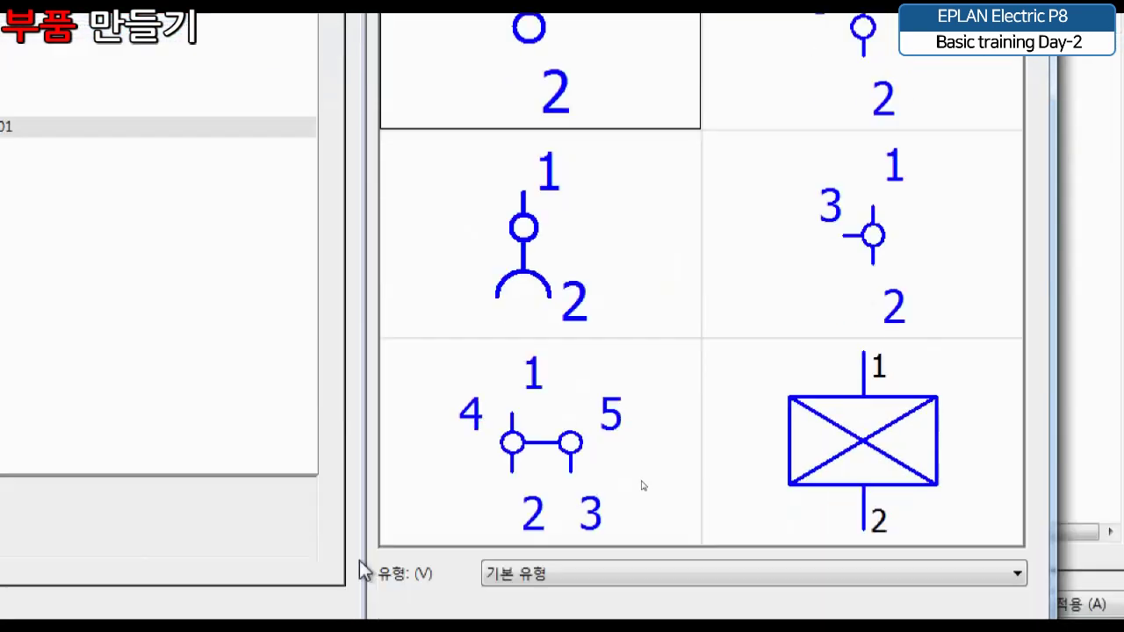
double_click(966, 454)
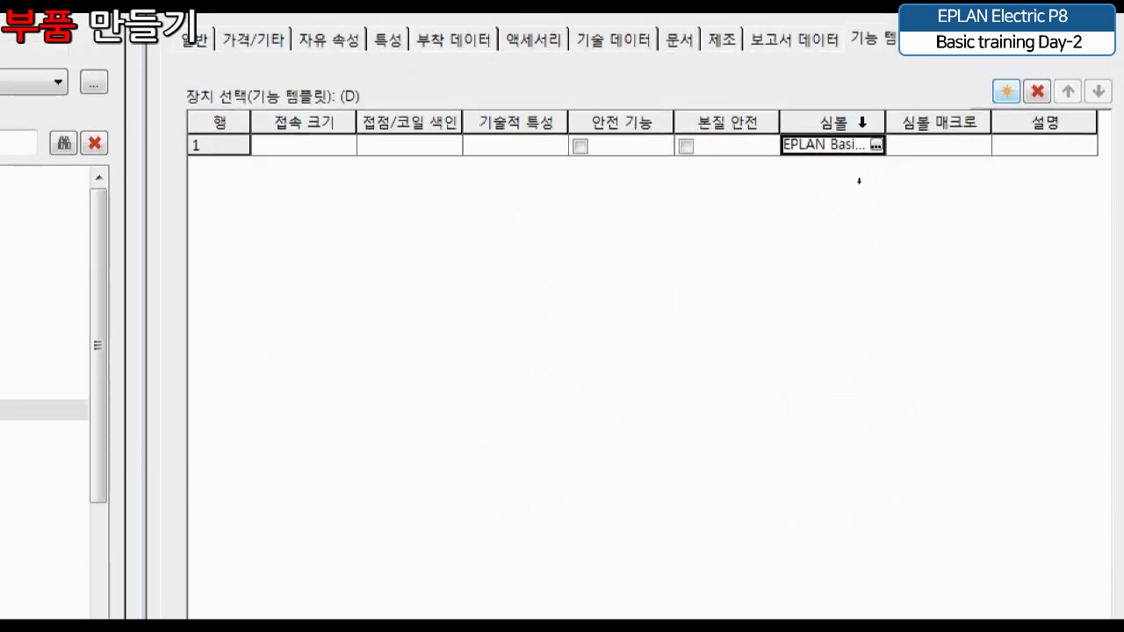
double_click(884, 122)
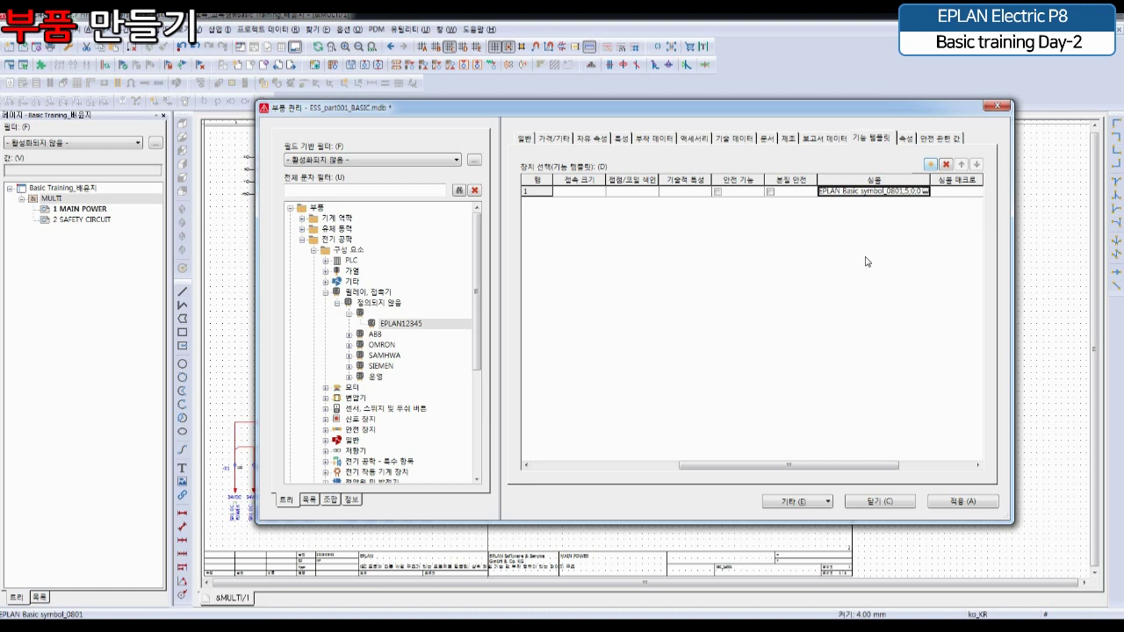
Apply the function template changes to EPLAN12345 and close parts management
left_click(951, 506)
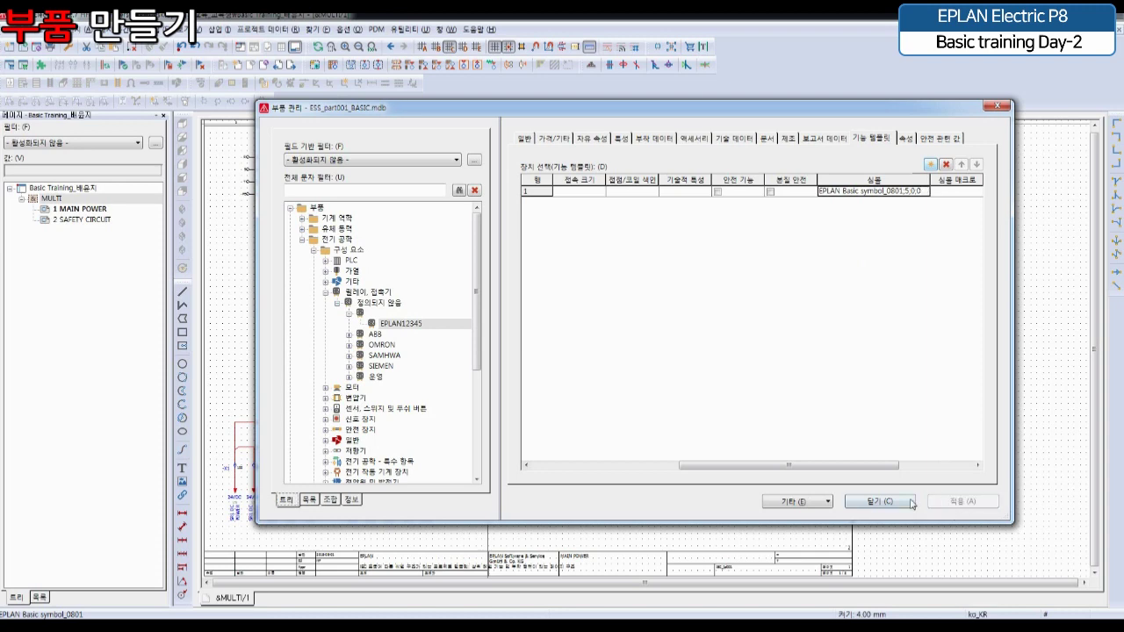
left_click(879, 501)
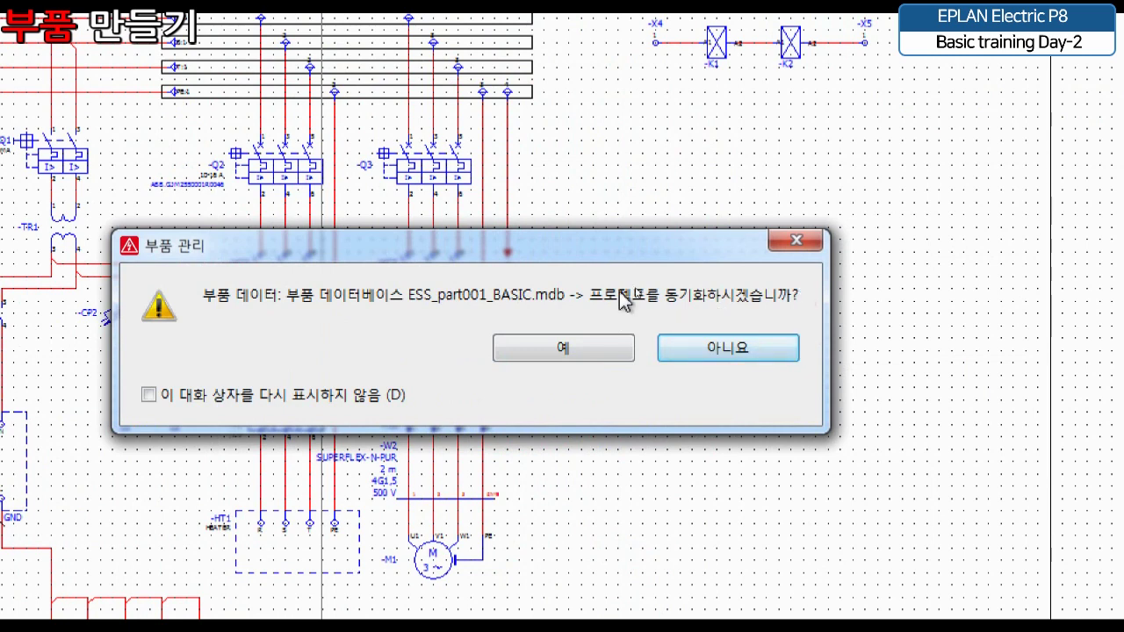
Synchronize the project's parts data from the ESS_part001_BASIC.mdb parts database
left_click_drag(627, 251, 676, 97)
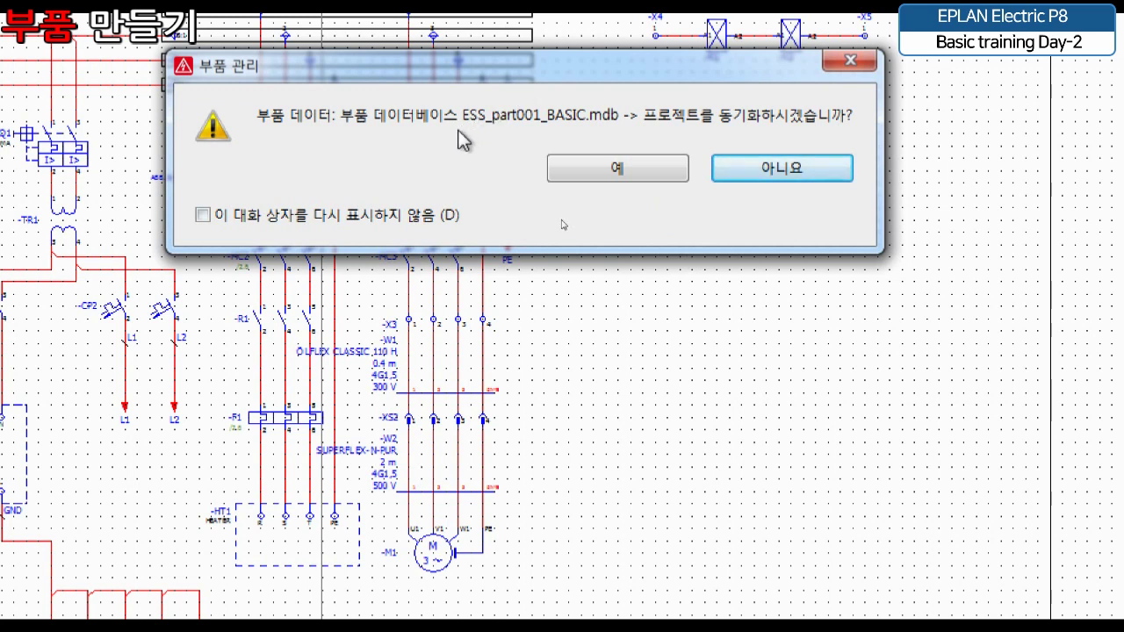
left_click(595, 188)
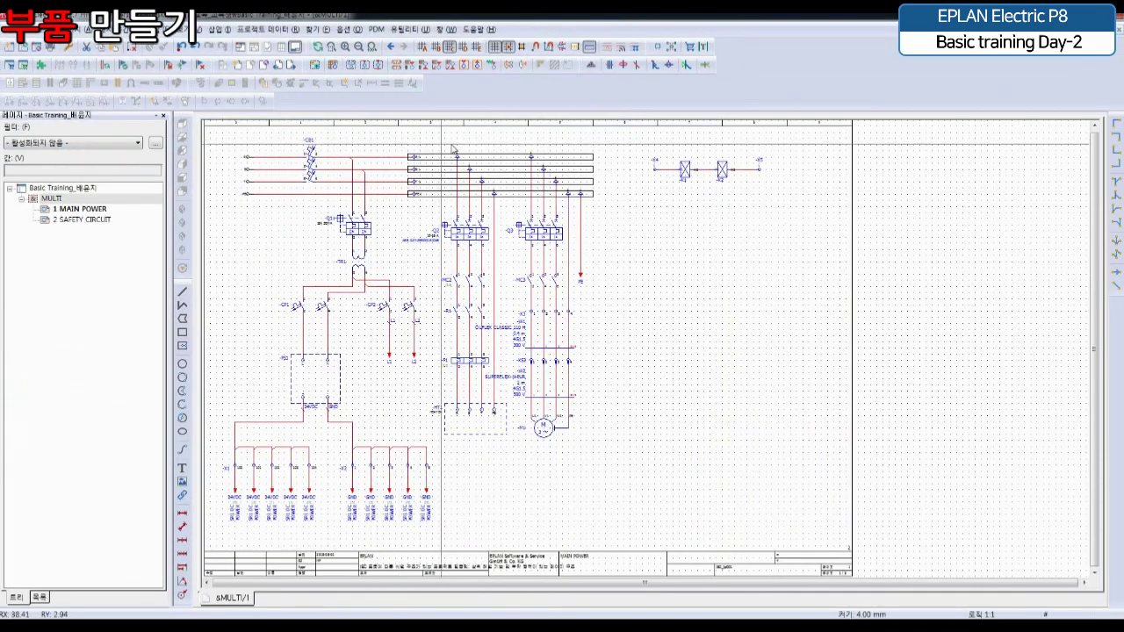
Delete the -K1 and -K2 coils together with the -X4 and -X5 terminals beside them from the MAIN POWER page
middle_click_drag(763, 281, 635, 309)
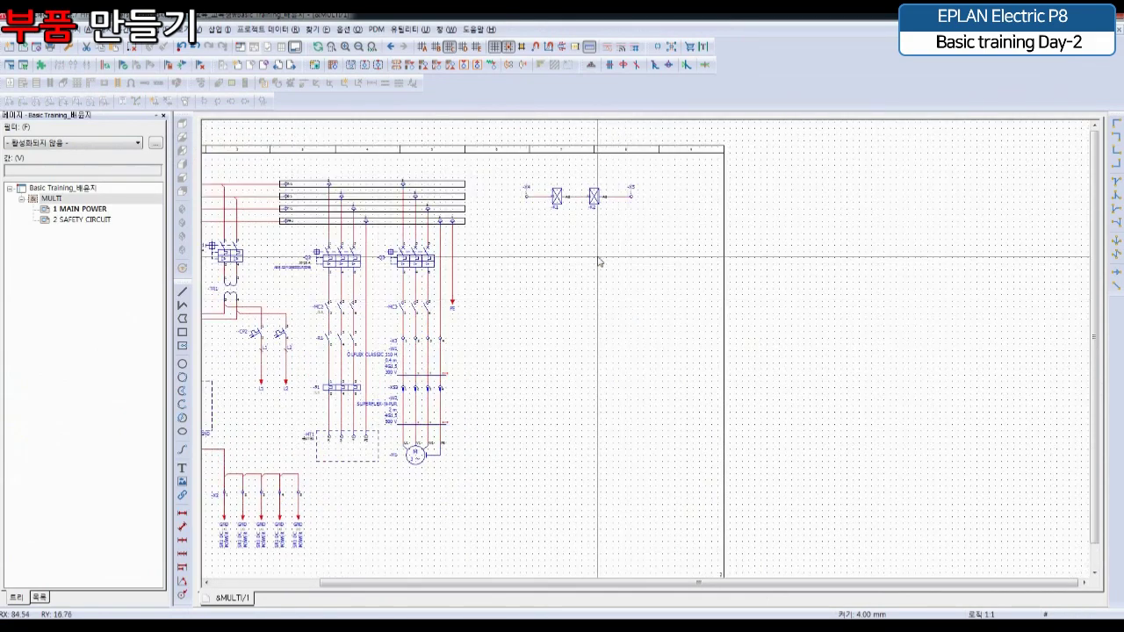
left_click_drag(700, 252, 518, 186)
key("Delete")
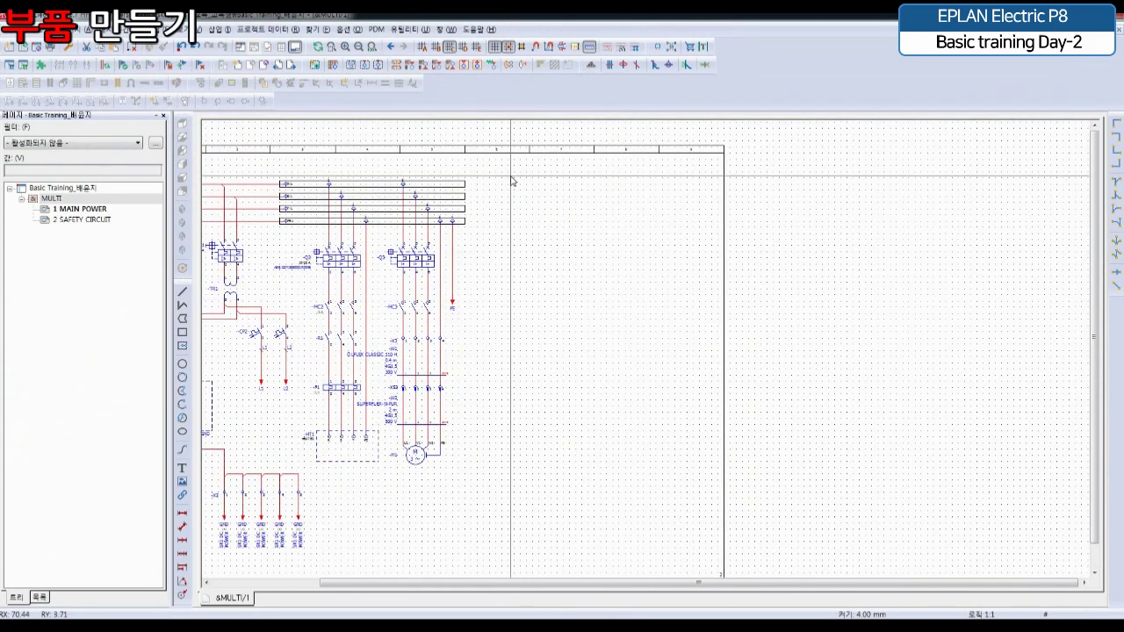
Show the parts master data navigator beside an empty area of the MAIN POWER page
middle_click_drag(614, 270, 456, 97)
scroll(498, 306, "up", 3)
left_click(410, 30)
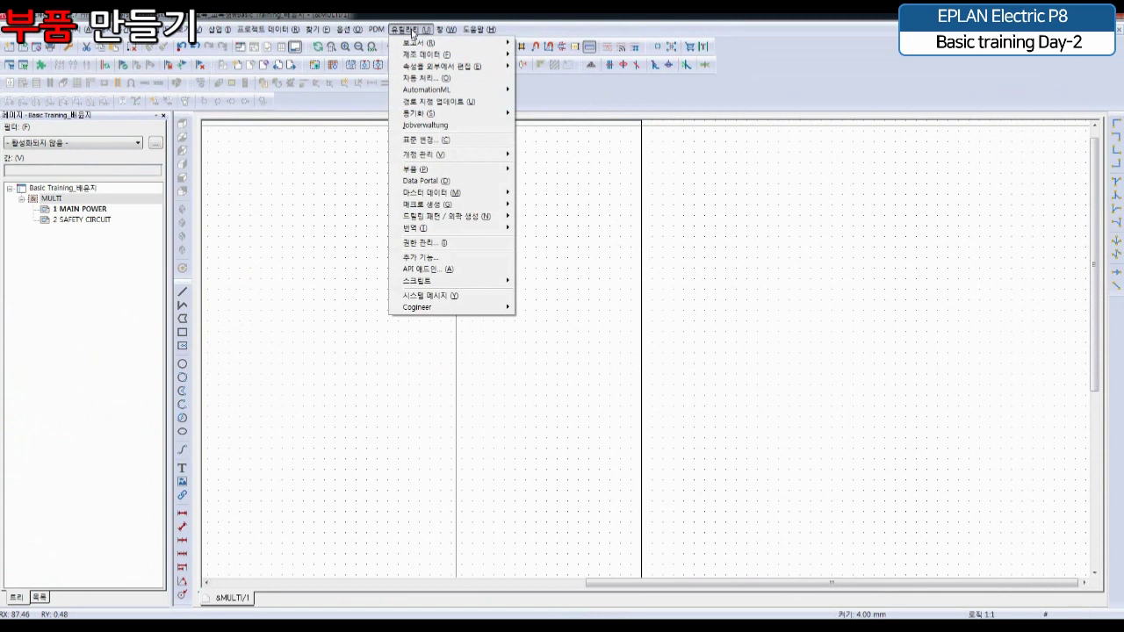
mouse_move(417, 170)
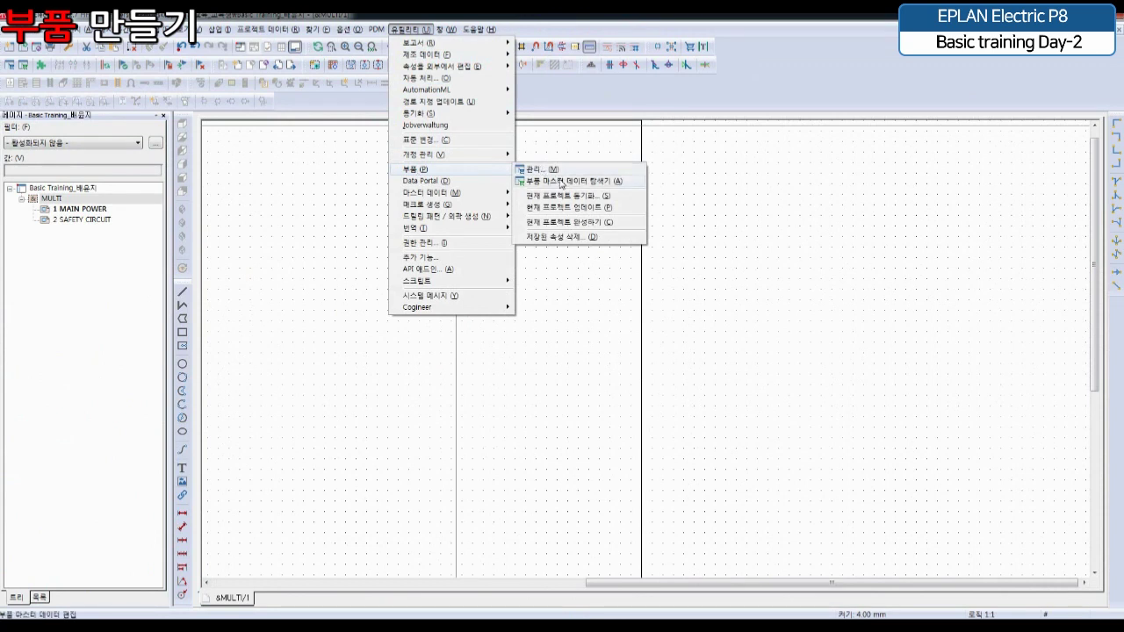
left_click(562, 181)
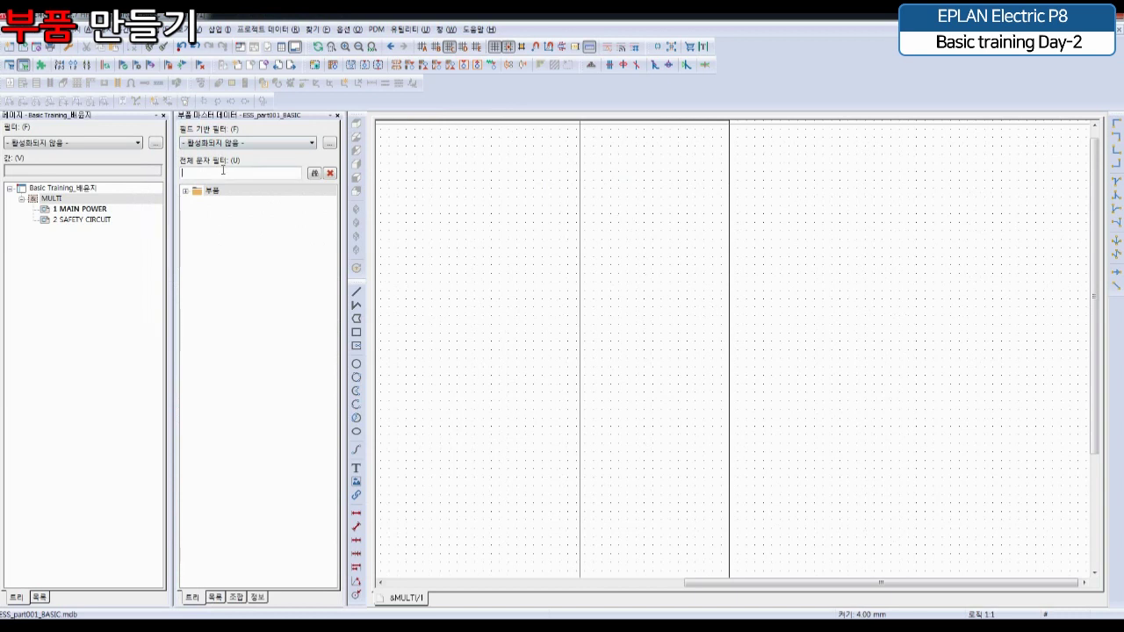
Filter the parts master data by the full text EPLAN12345 and expand the parts tree down to the matching part
left_click(223, 169)
type("1")
key("BackSpace")
type("AN12345")
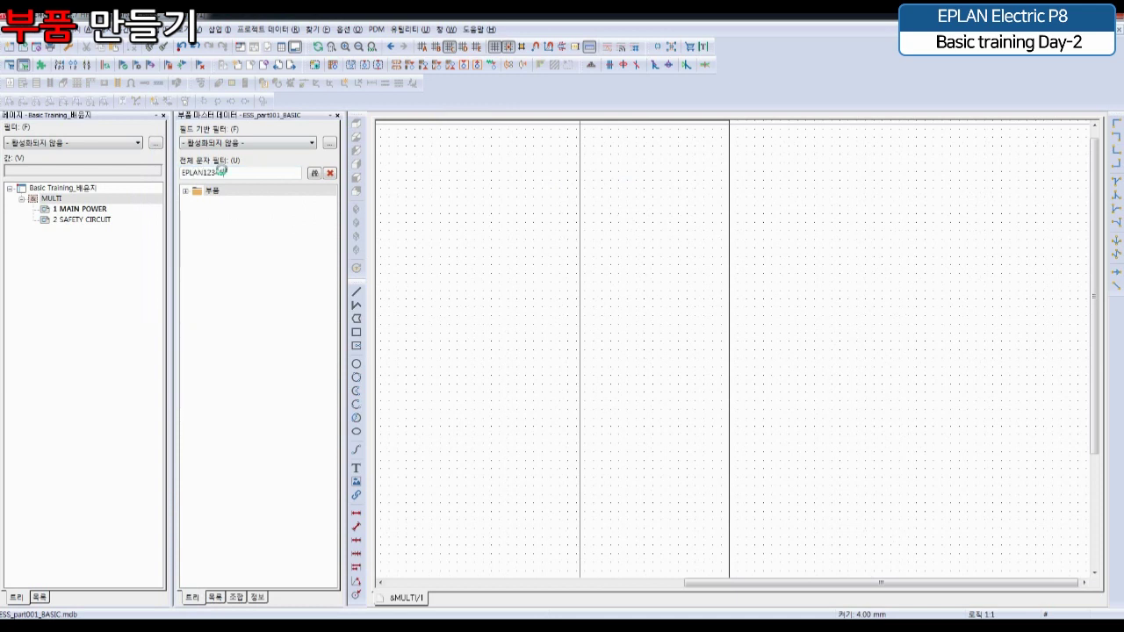
left_click(227, 192)
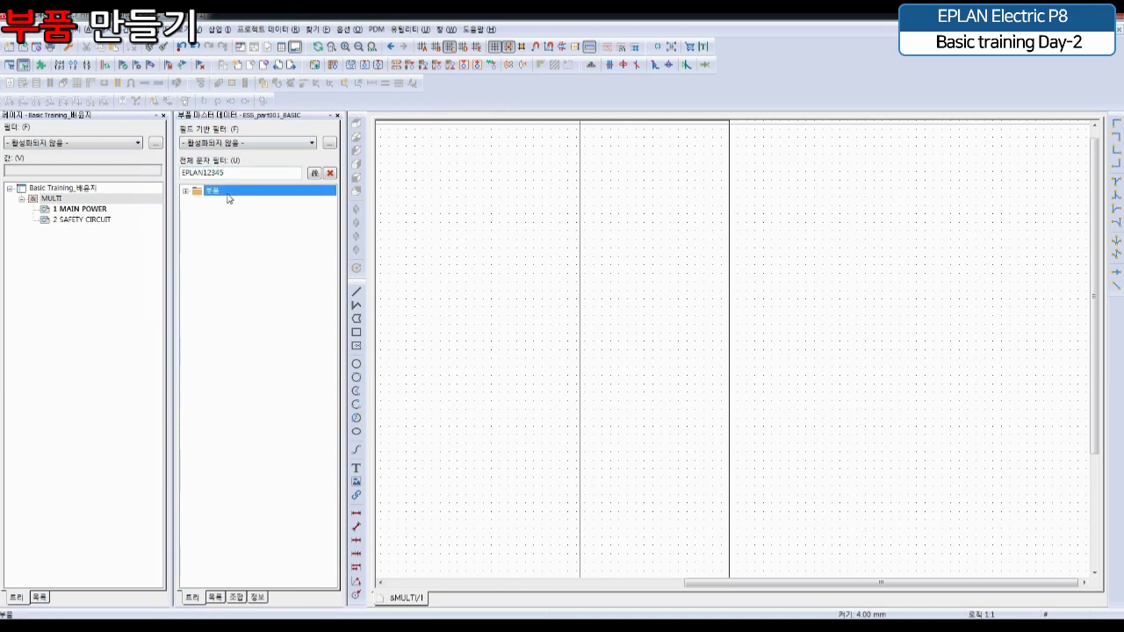
double_click(227, 196)
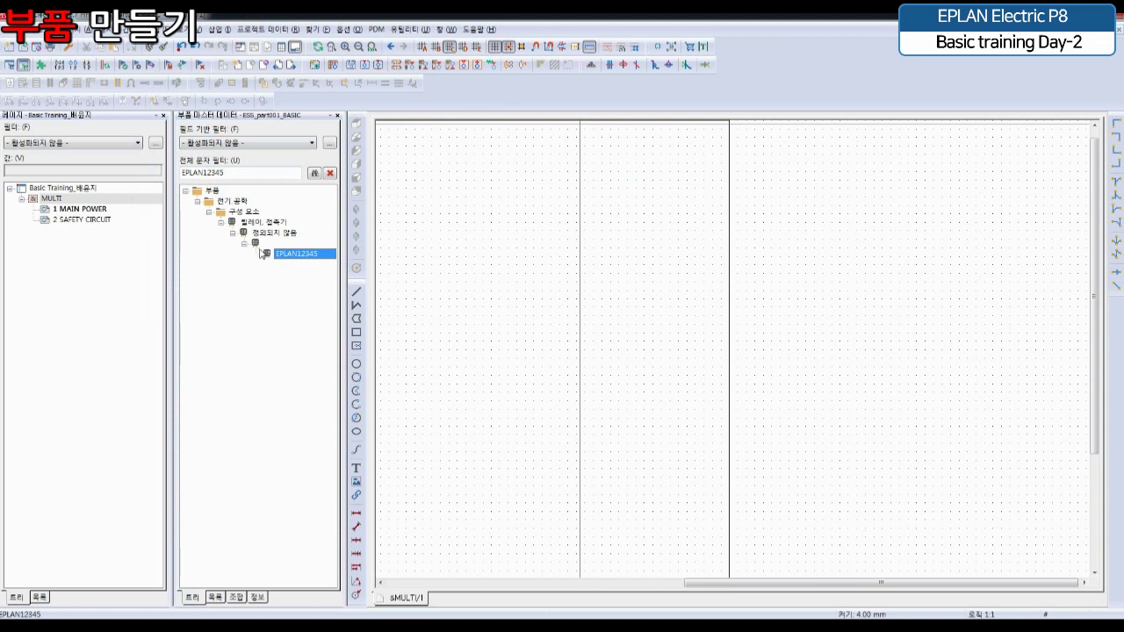
Insert EPLAN12345 as a device in the empty area of the page, placing a single crossed-rectangle coil and ending the insertion
right_click(309, 261)
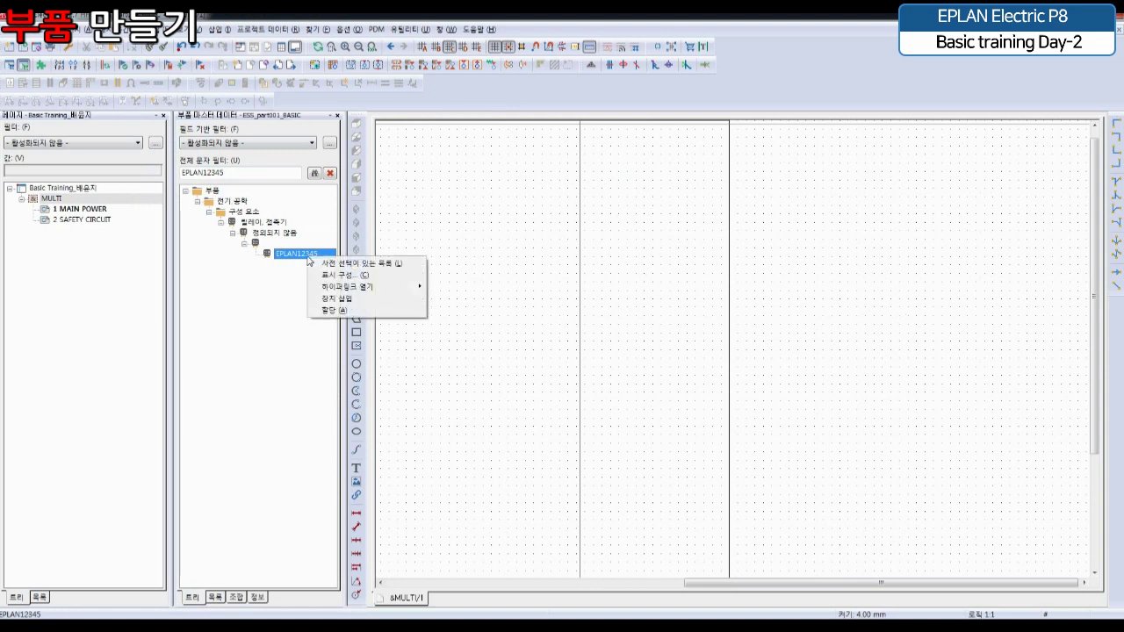
left_click(334, 299)
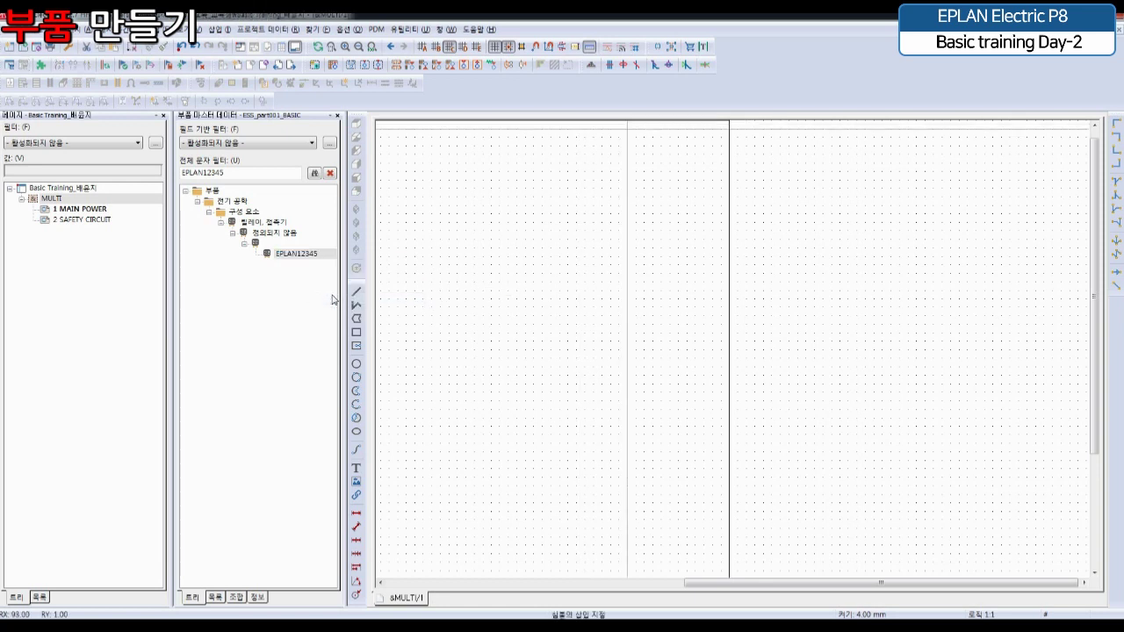
scroll(499, 223, "up", 5)
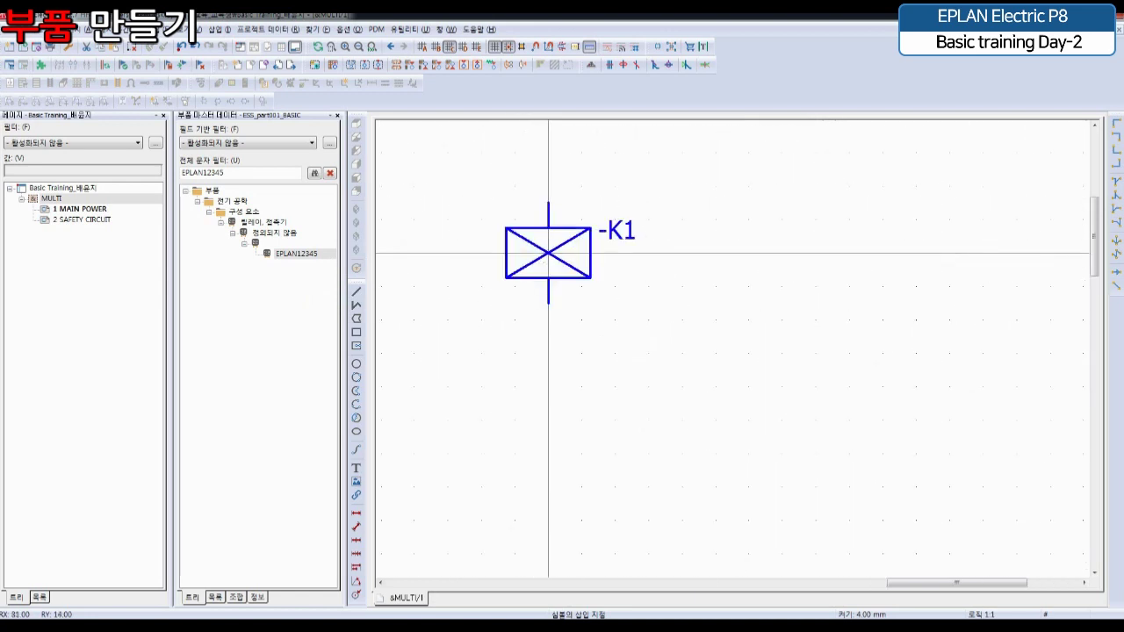
left_click(602, 285)
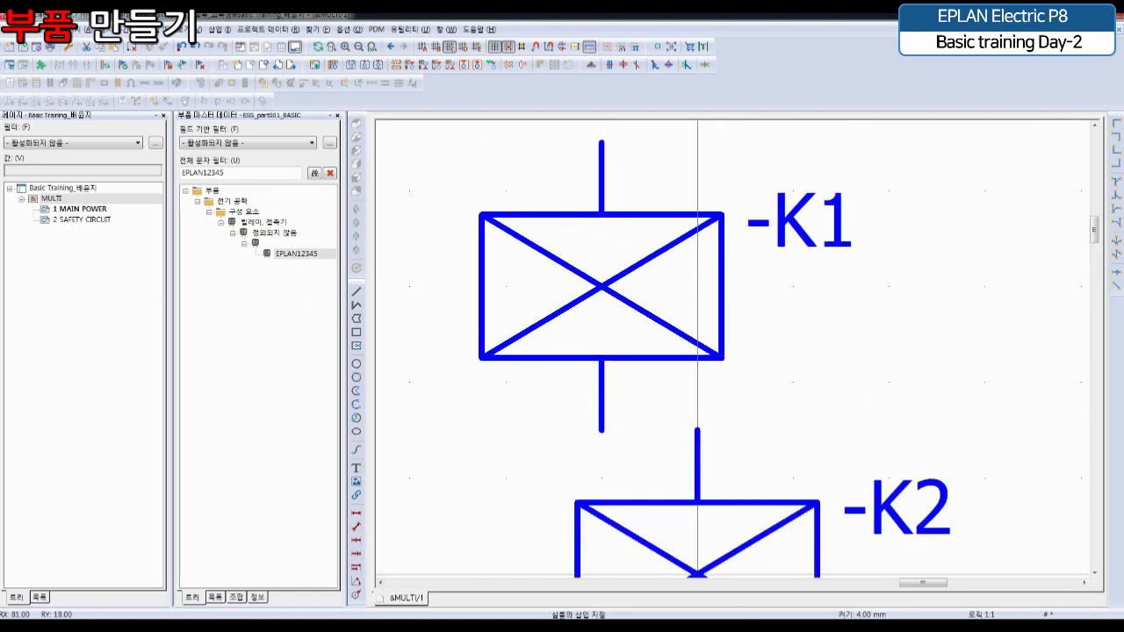
key("Escape")
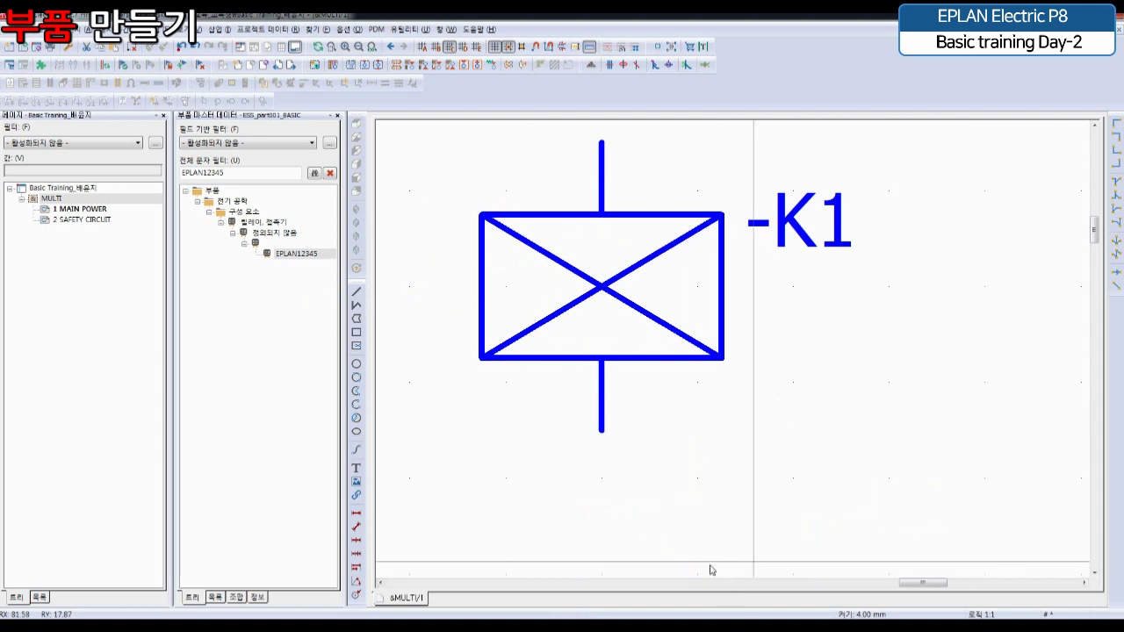
Compare the placed -K1 coil's labelling with the connection point designations and technical characteristics displayed at breaker -Q1
scroll(773, 457, "down", 1)
middle_click_drag(778, 444, 678, 523)
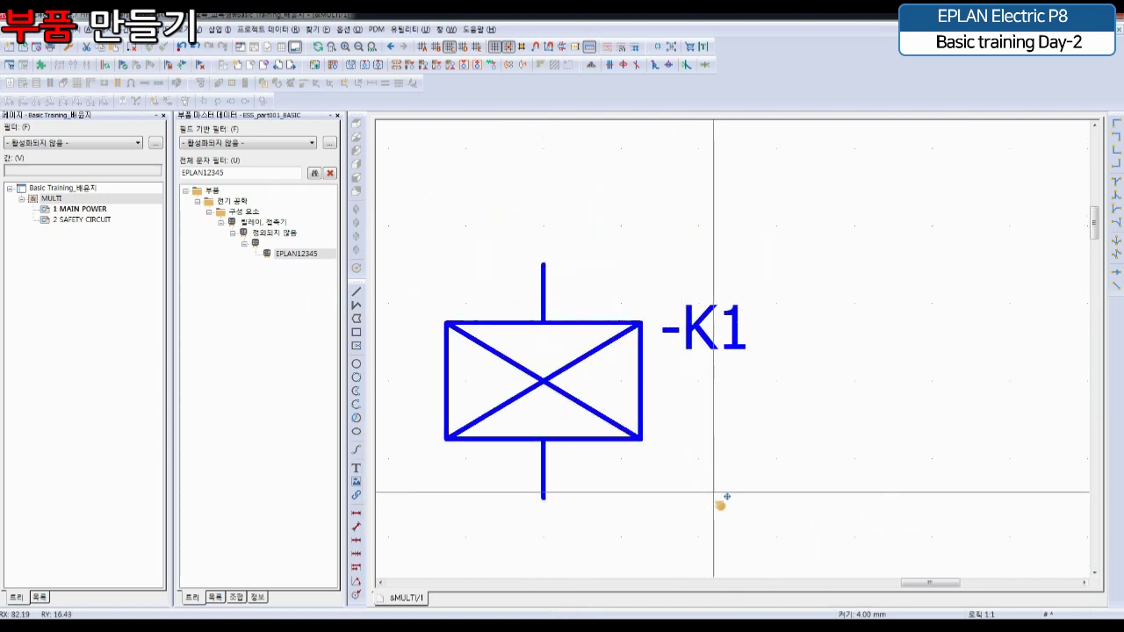
scroll(722, 501, "down", 2)
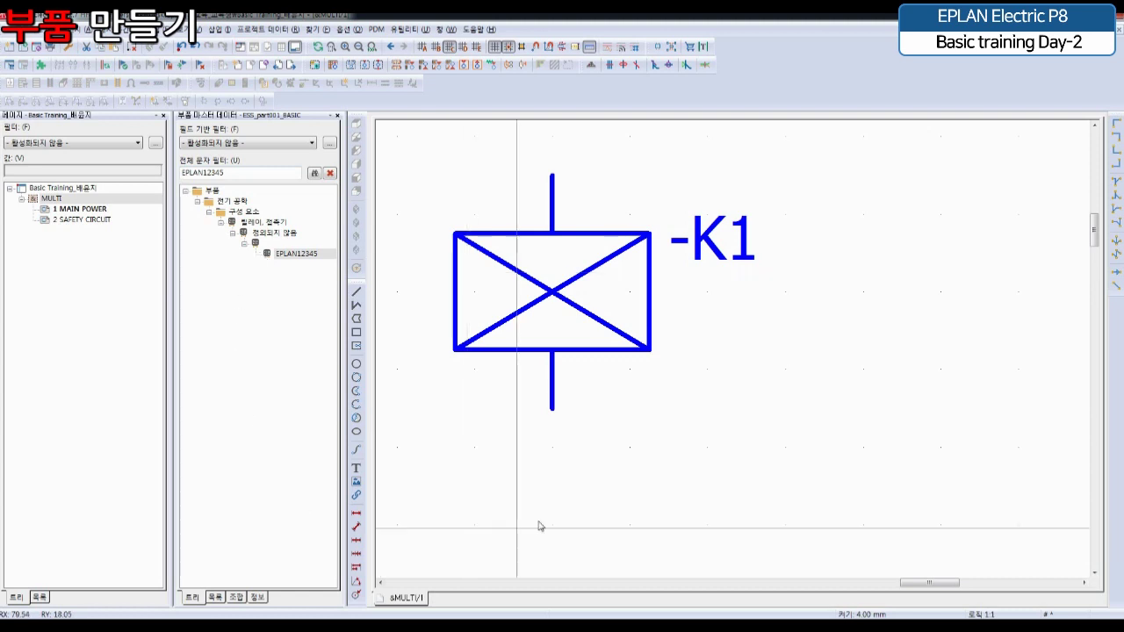
left_click_drag(749, 454, 442, 254)
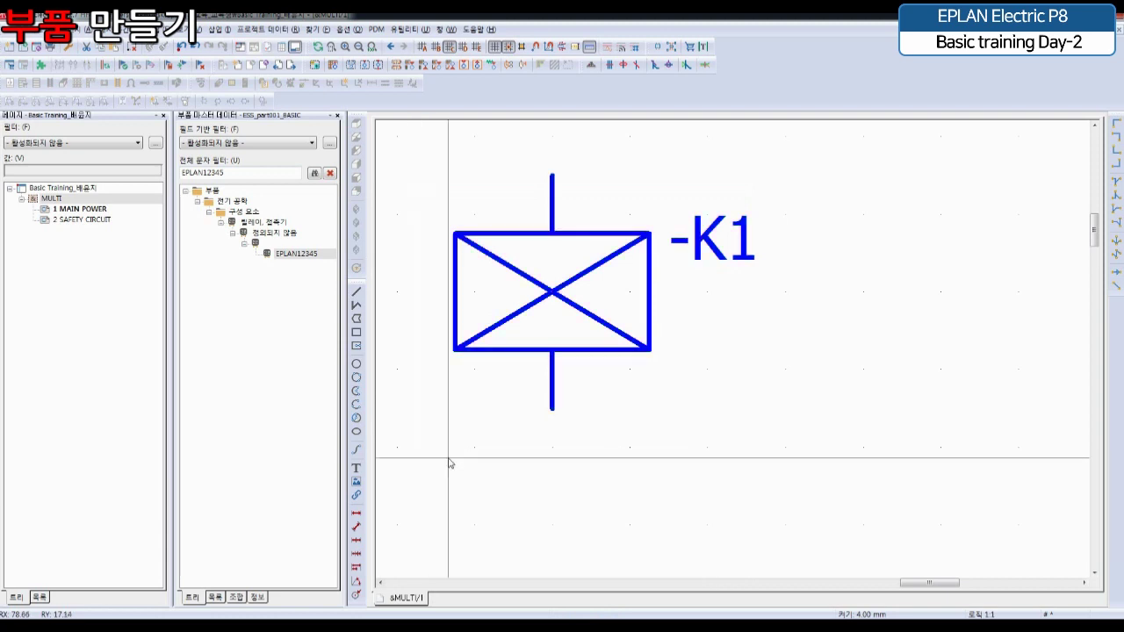
scroll(478, 423, "down", 4)
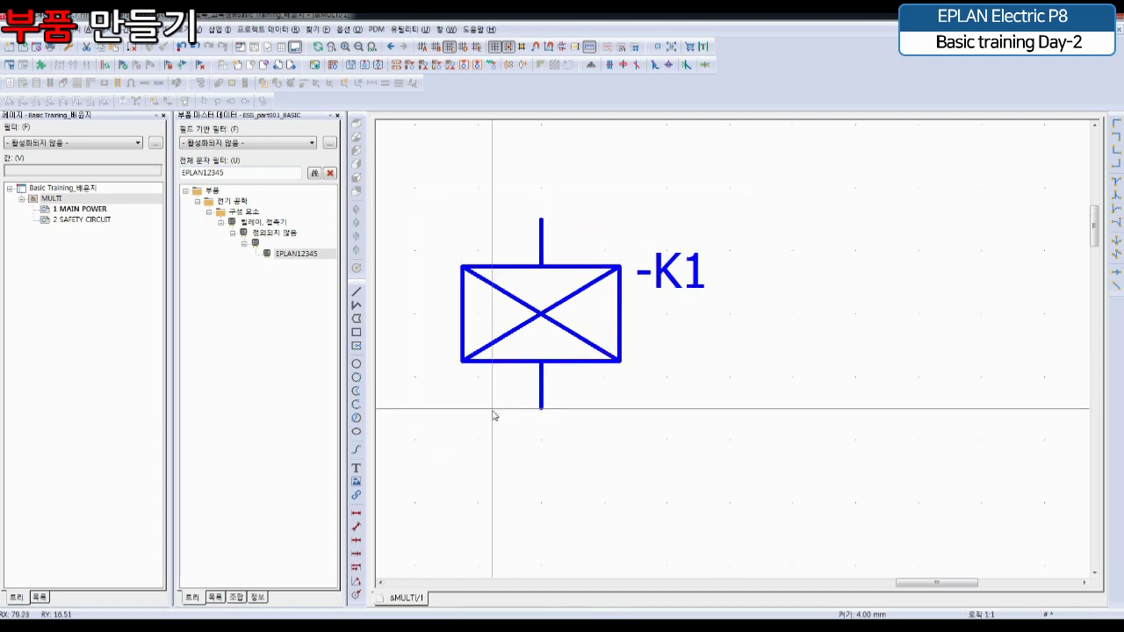
scroll(478, 422, "down", 2)
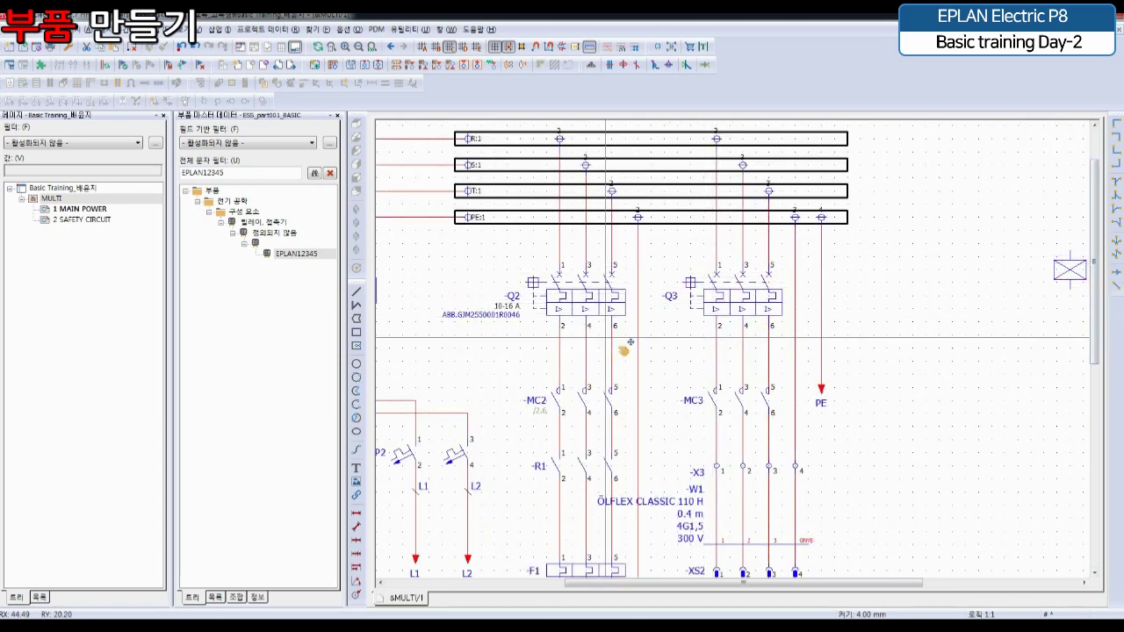
middle_click_drag(623, 352, 999, 364)
scroll(672, 307, "up", 5)
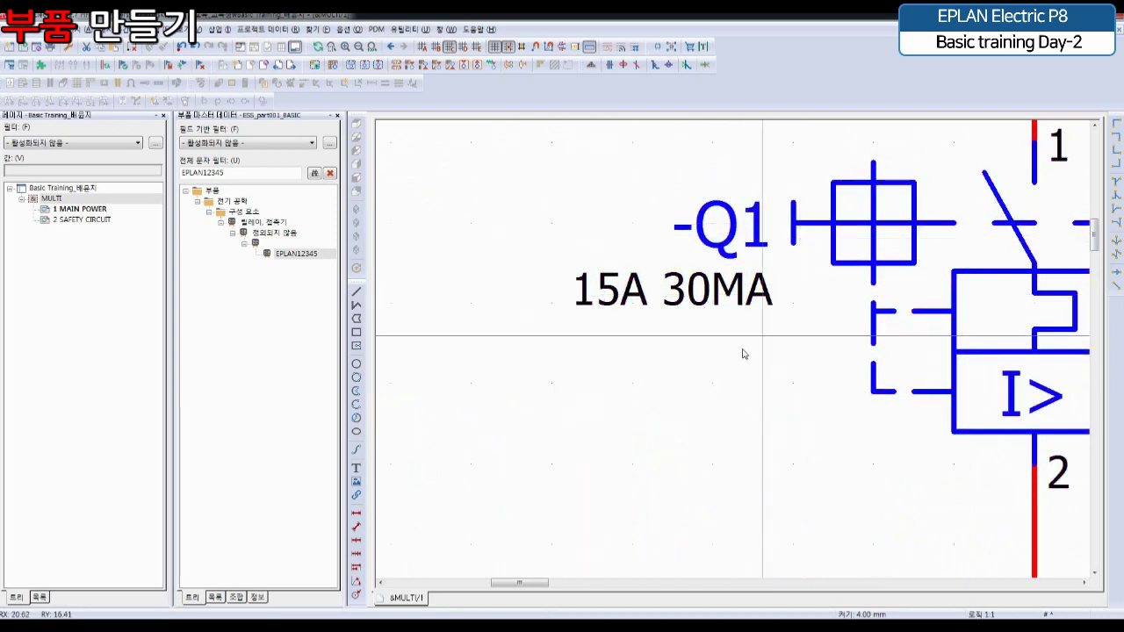
scroll(709, 427, "down", 2)
scroll(713, 424, "down", 3)
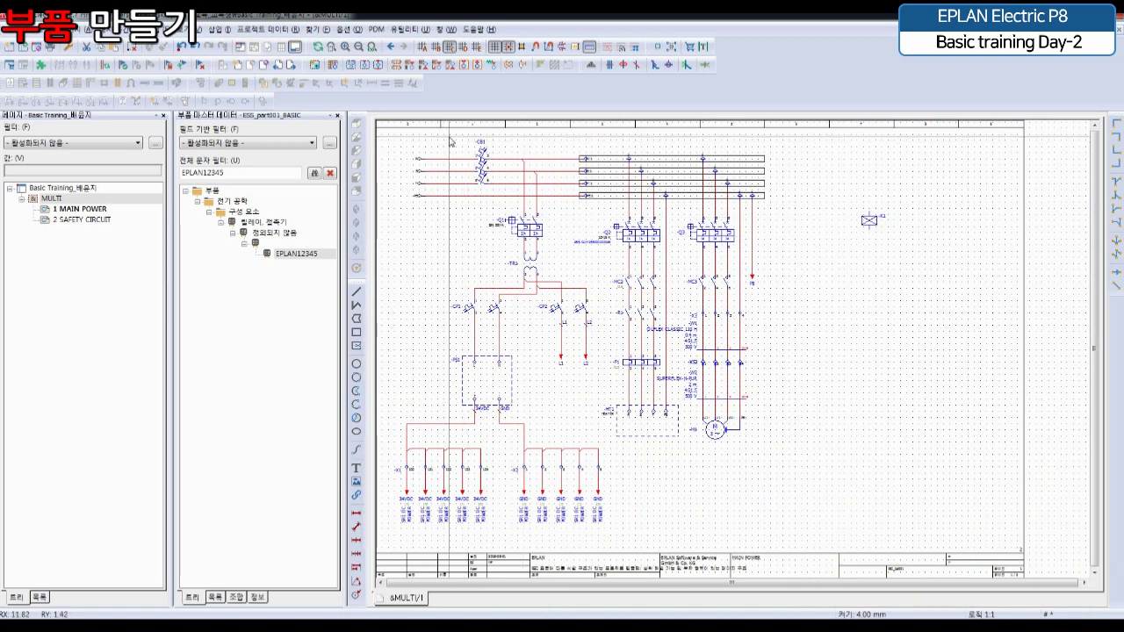
Open parts management to the function templates of EPLAN12345
left_click(418, 31)
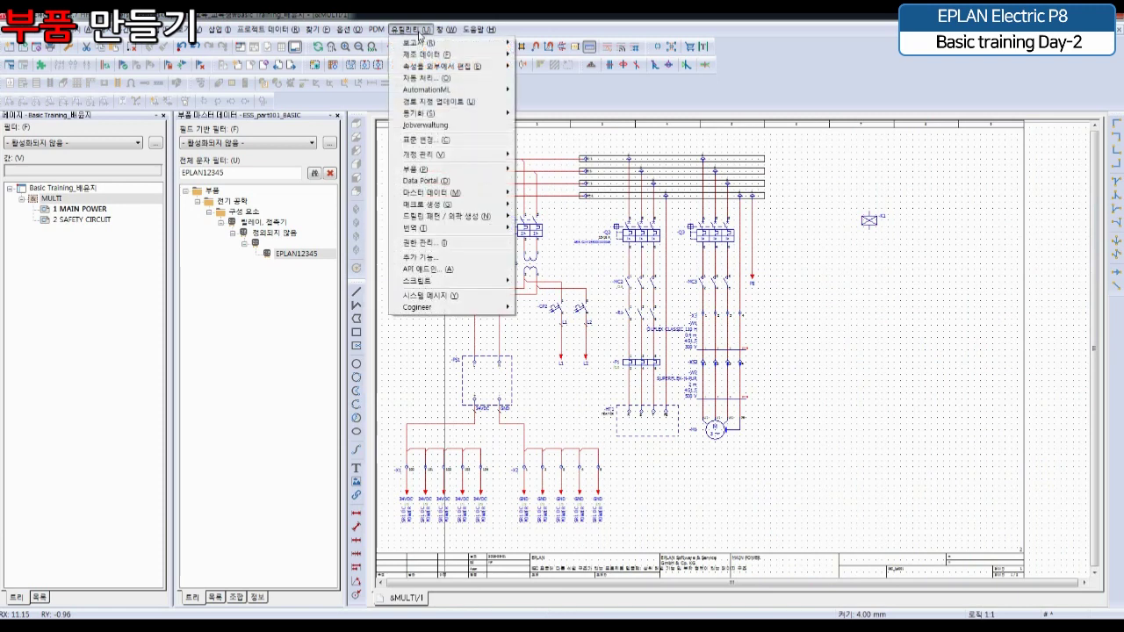
mouse_move(420, 169)
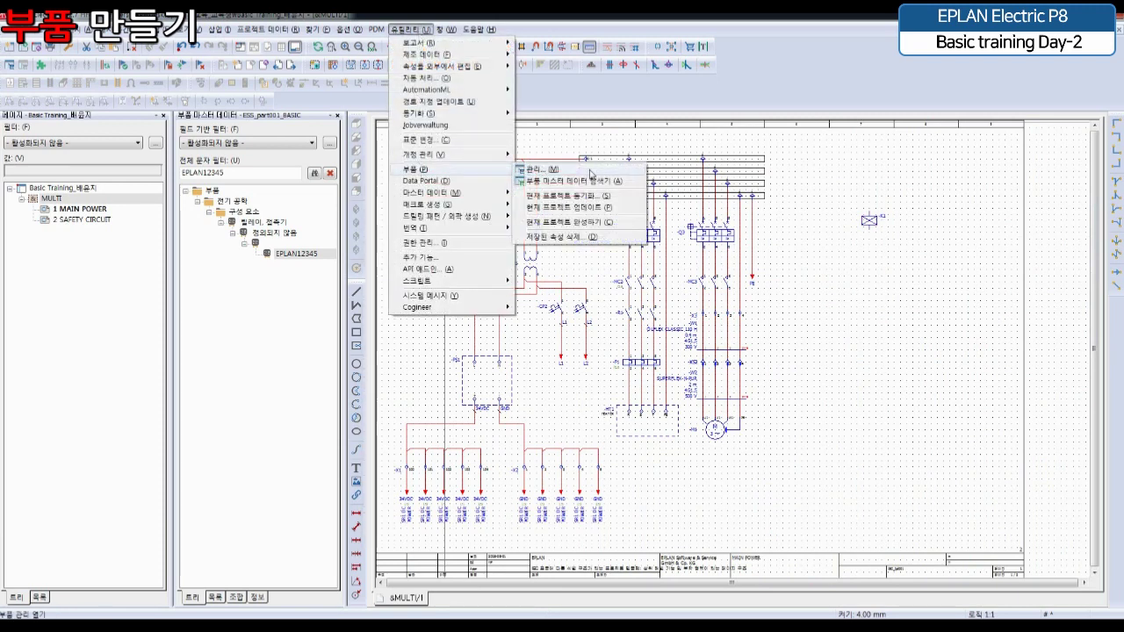
left_click(589, 173)
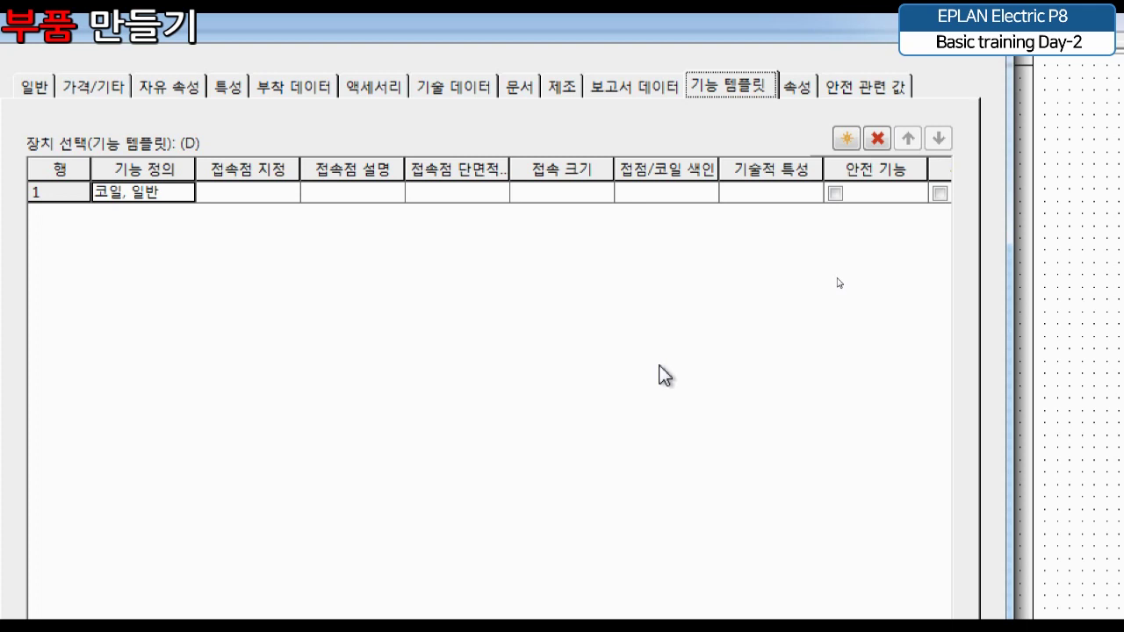
Examine the 접속점 지정 and 기술적 특성 columns of the 코일, 일반 template row
left_click(249, 168)
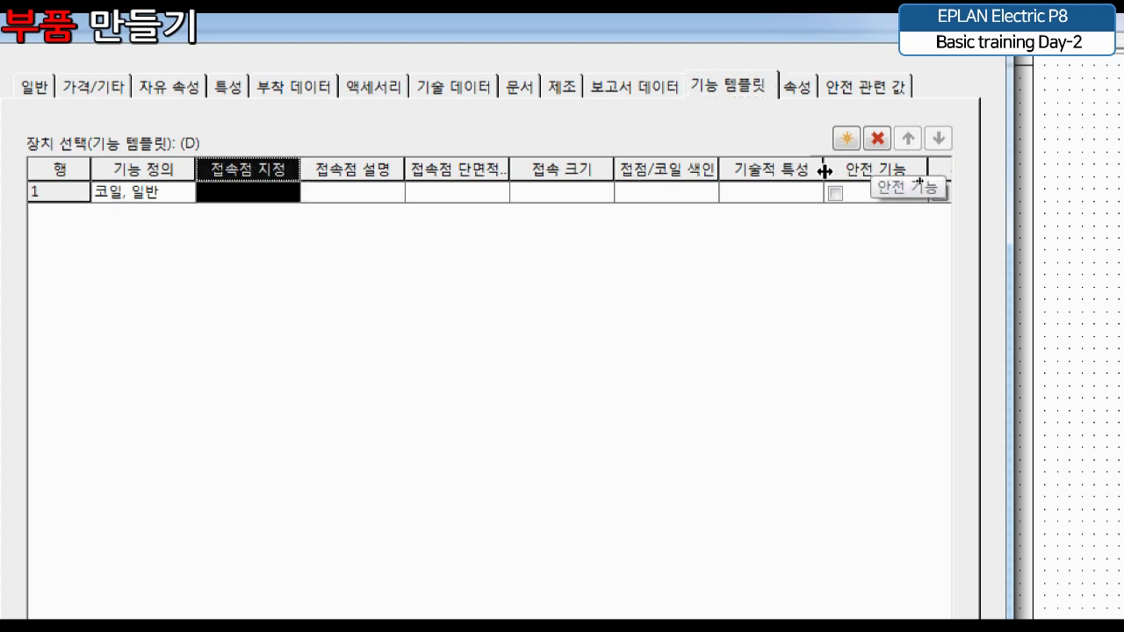
left_click(788, 169)
left_click(234, 171)
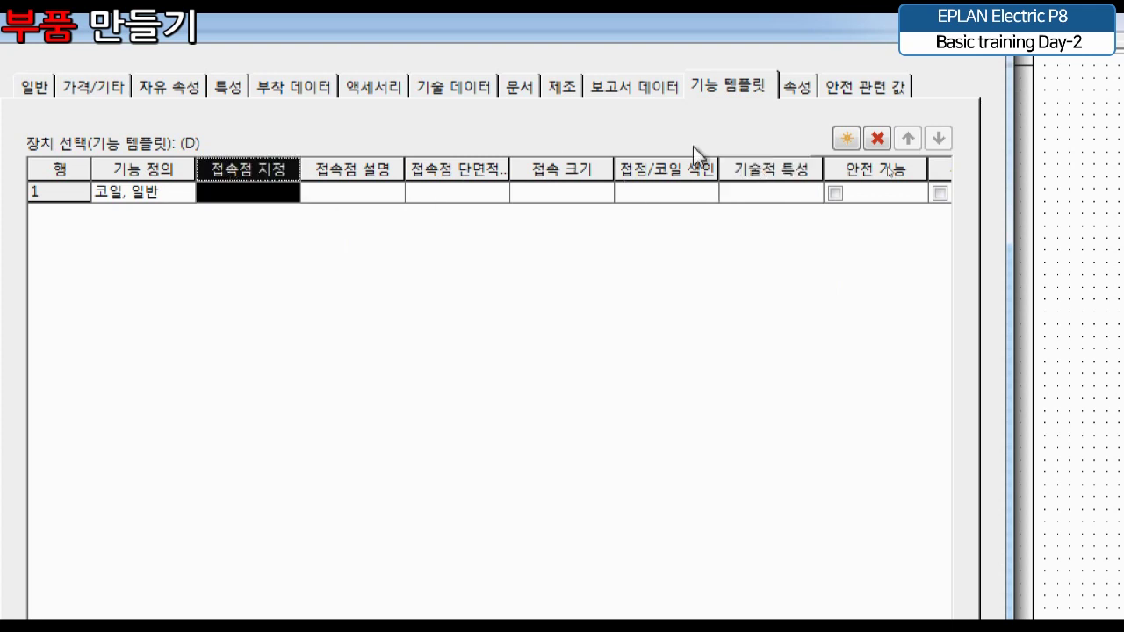
left_click(752, 167)
left_click(260, 195)
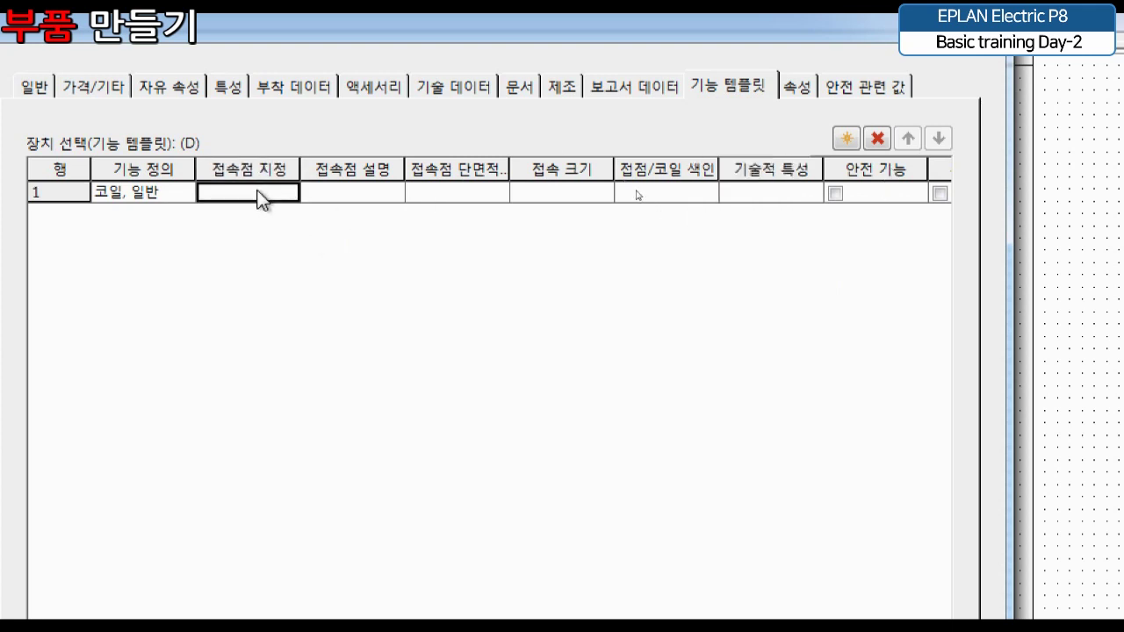
left_click(787, 194)
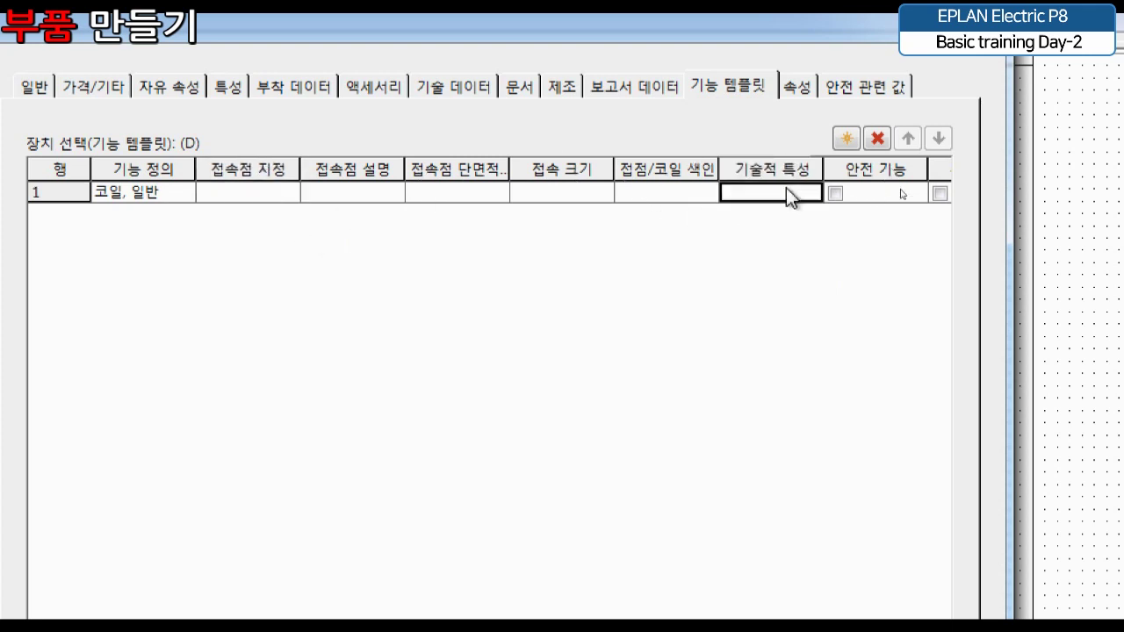
left_click(229, 193)
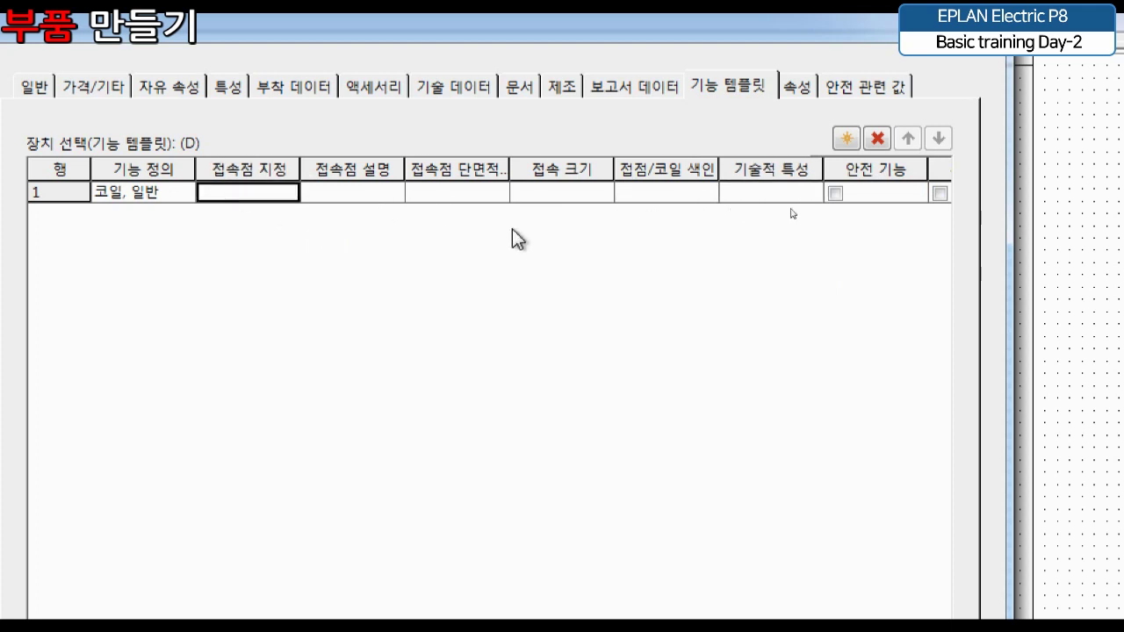
left_click(772, 197)
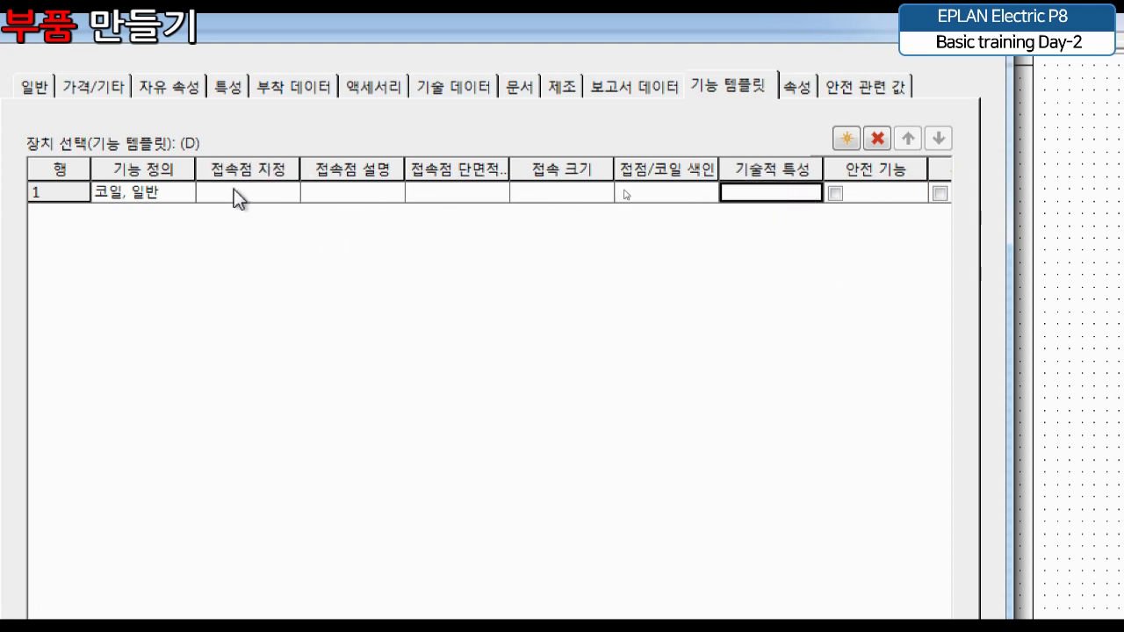
left_click(234, 194)
left_click(799, 186)
left_click(258, 191)
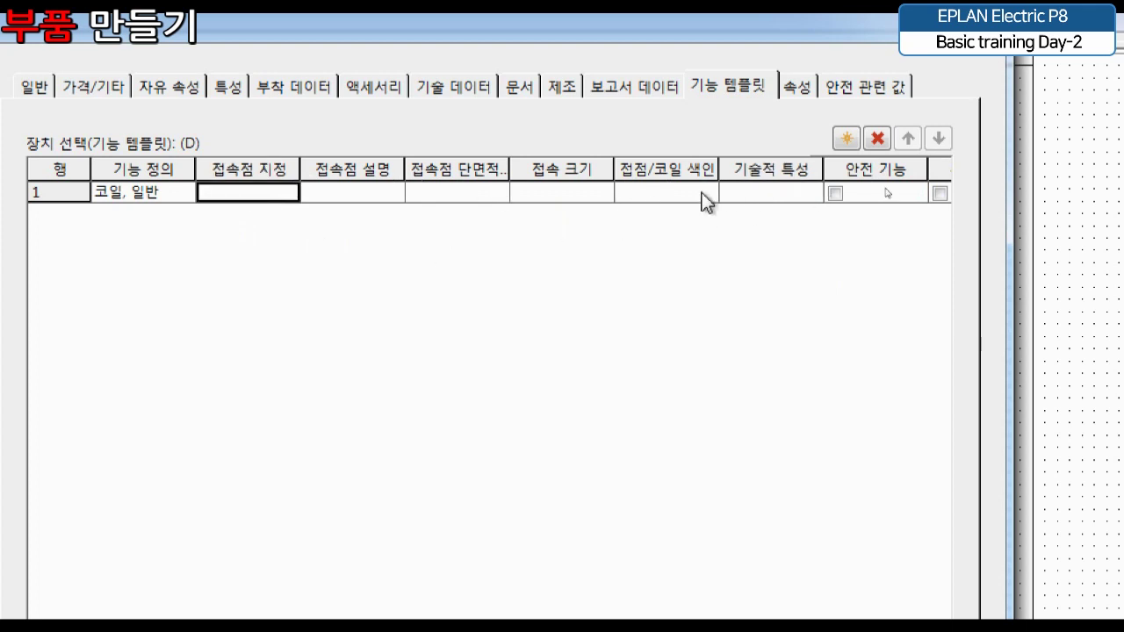
left_click(760, 195)
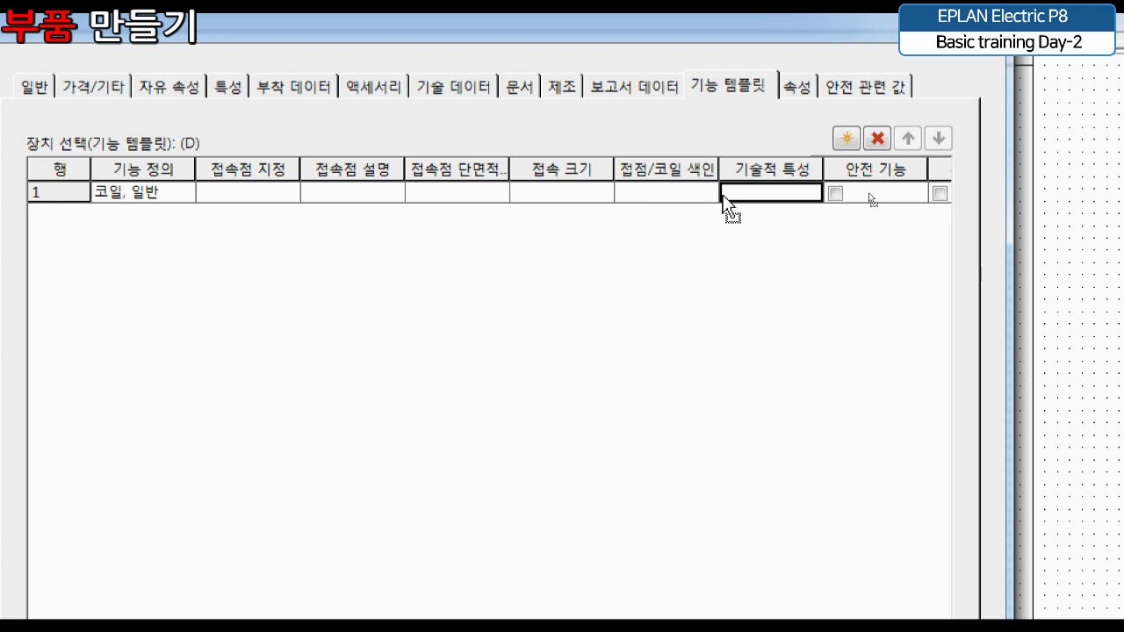
Set the 접속점 지정 of the 코일, 일반 row to A1 and A2, separated by a line break
left_click(212, 193)
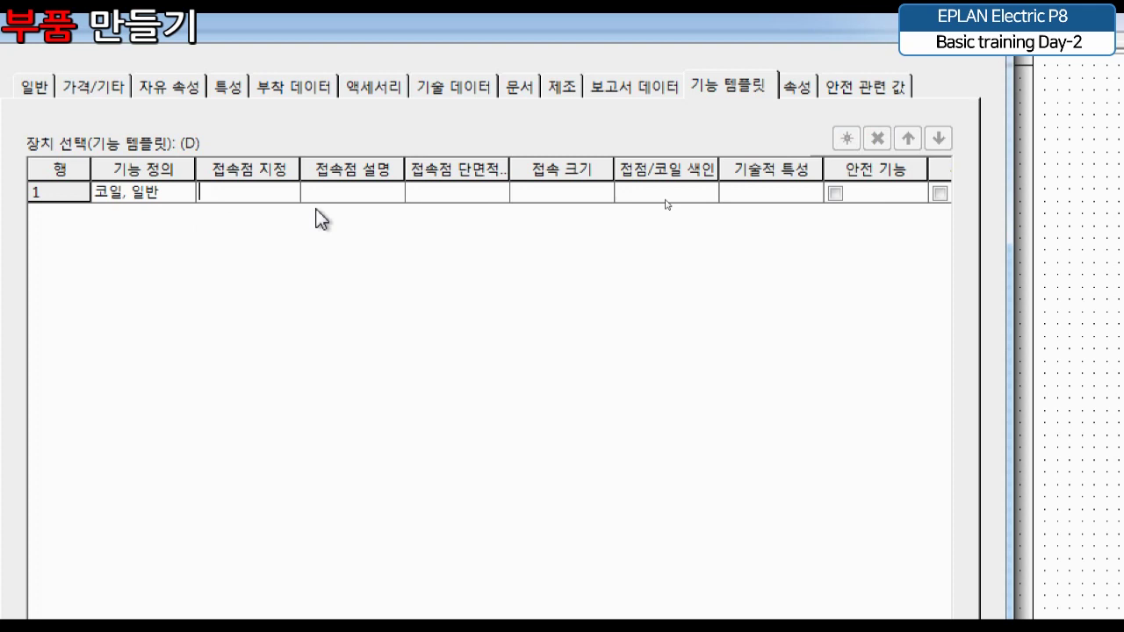
type("A1")
key("ctrl+Return")
type("A2")
Set the 기술적 특성 of the 코일, 일반 template row to TEST
left_click(774, 195)
left_click(772, 193)
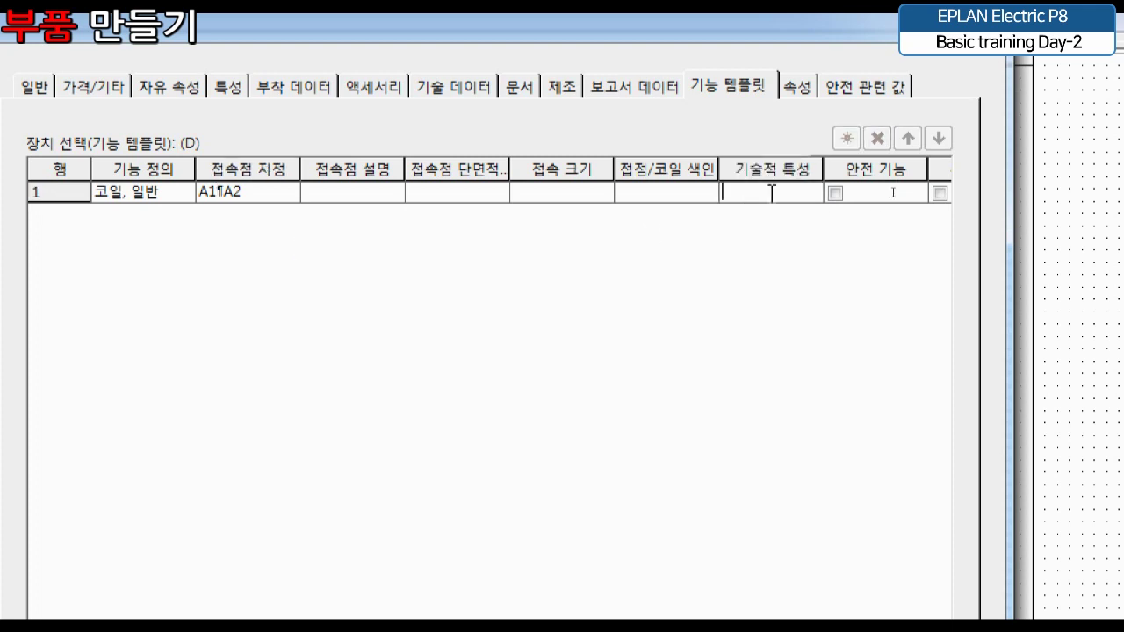
type("TEST")
left_click(690, 200)
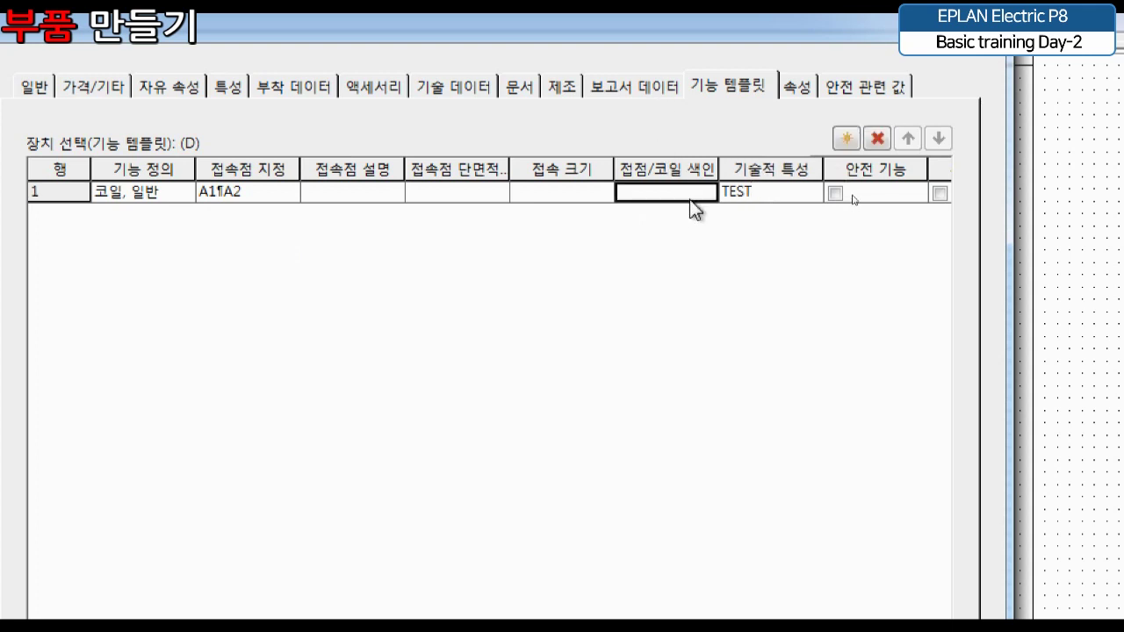
left_click(249, 207)
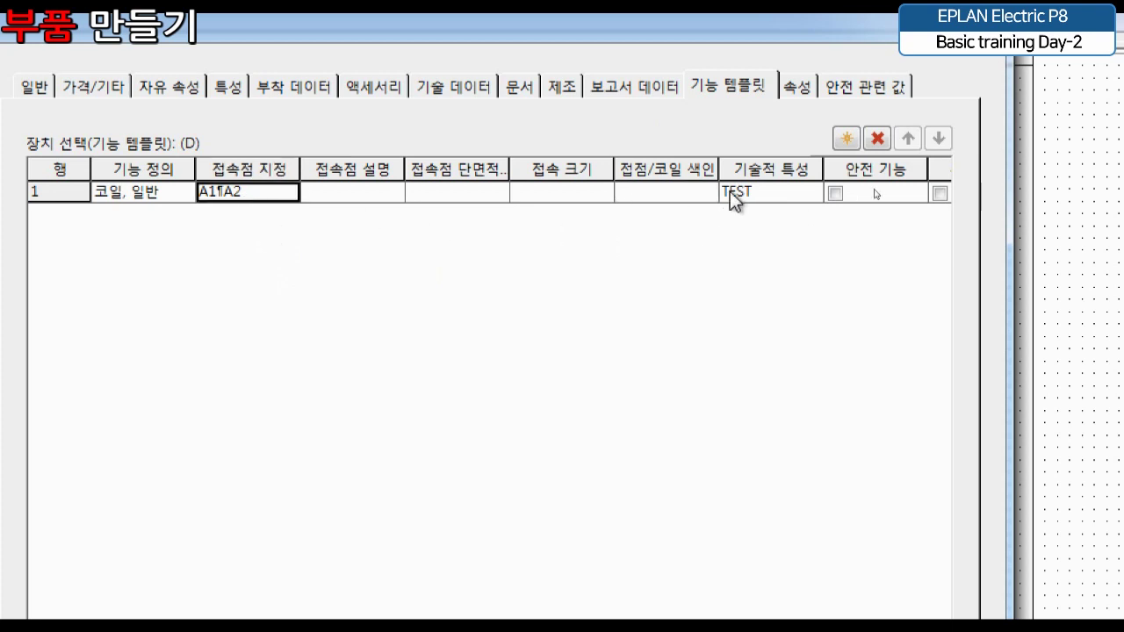
left_click(763, 204)
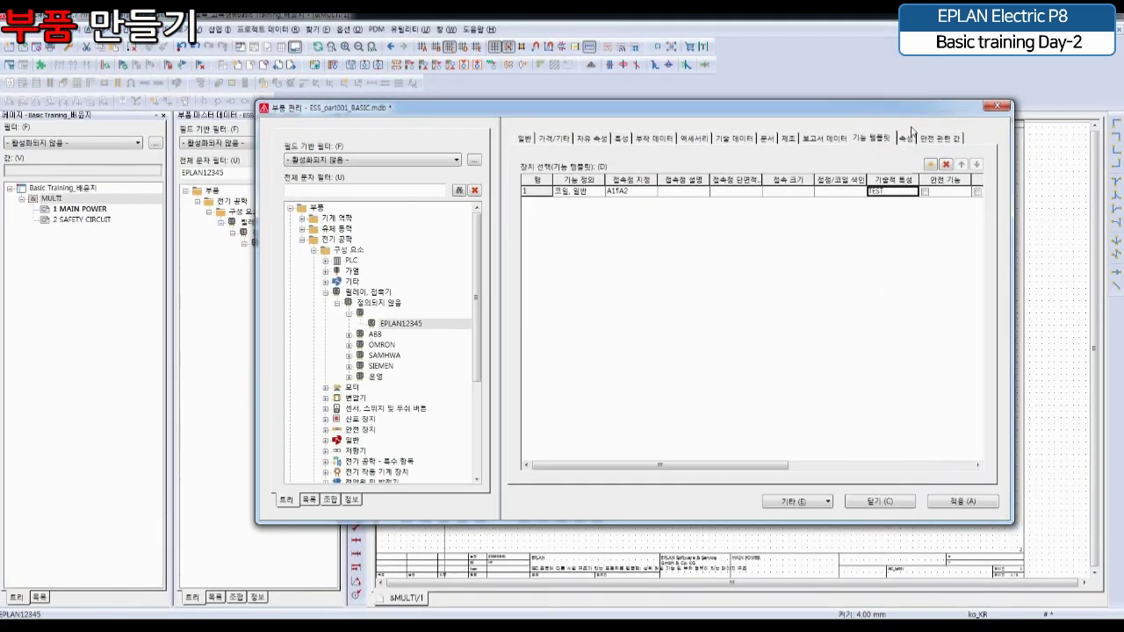
Apply the part changes, close parts management and synchronize the part data from ESS_part001_BASIC.mdb to the project
left_click(973, 505)
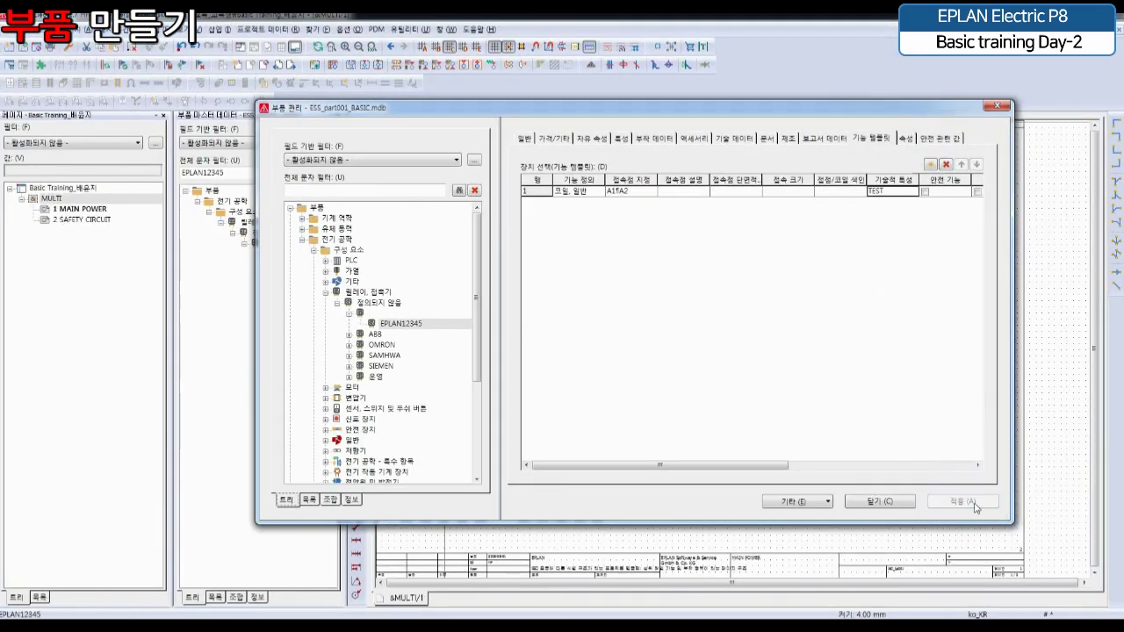
left_click(901, 506)
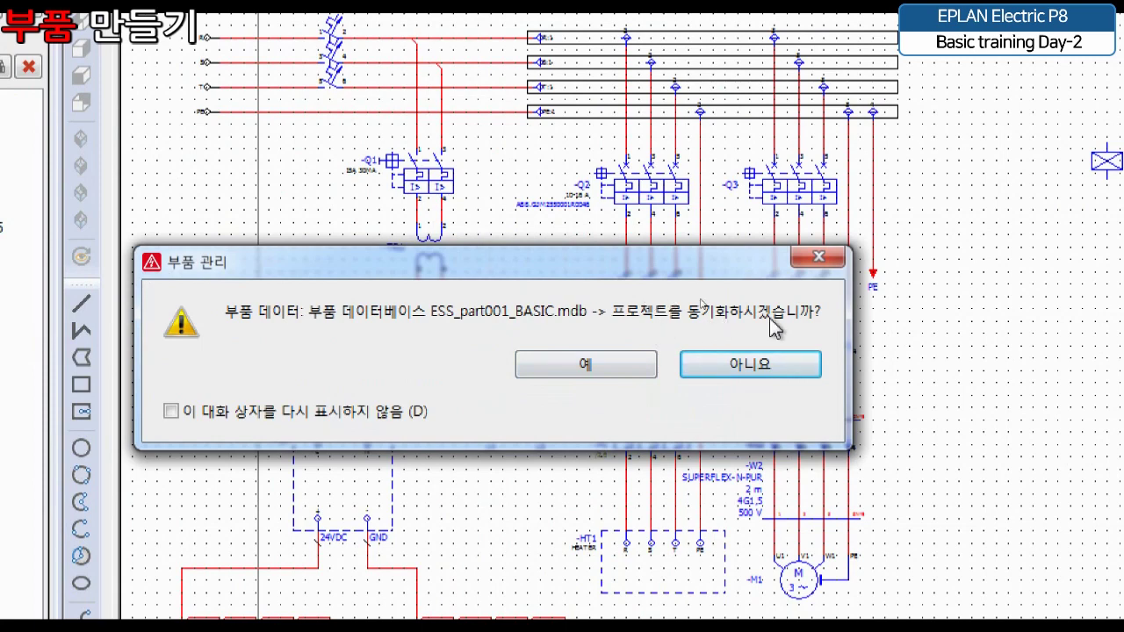
left_click(584, 365)
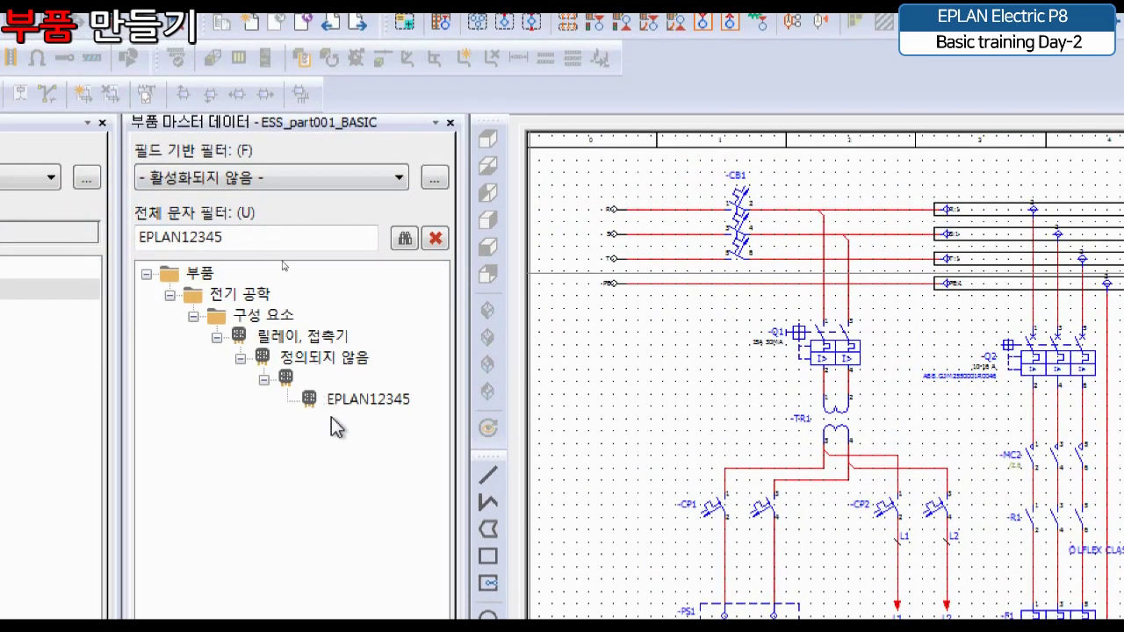
Insert one EPLAN12345 device on the MAIN POWER page, beside the -K1 coil
left_click(354, 402)
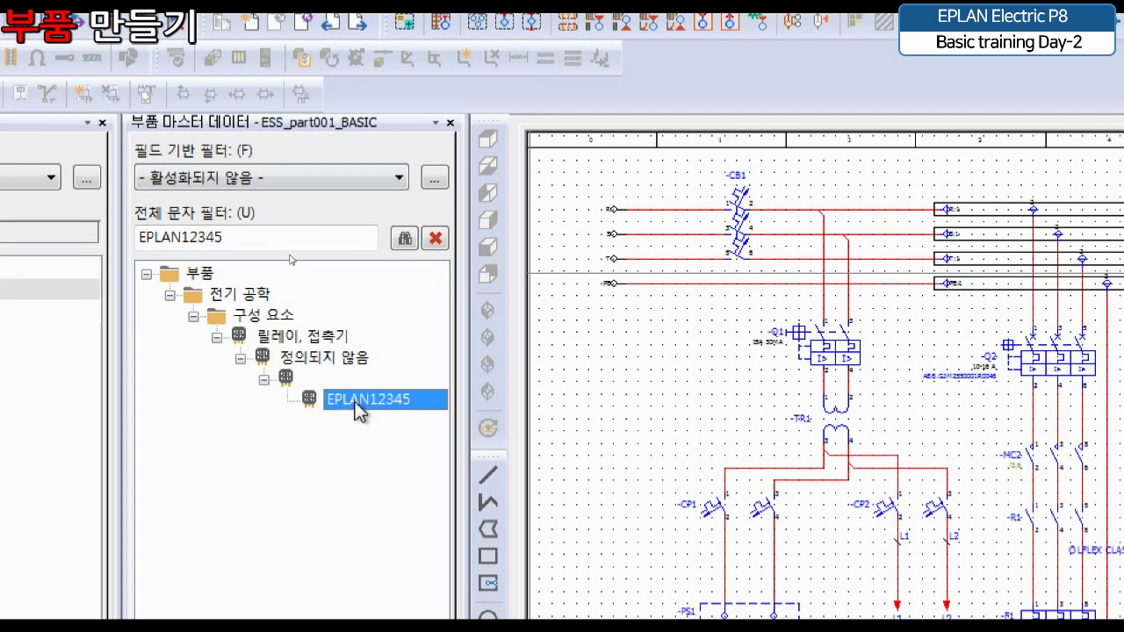
right_click(357, 409)
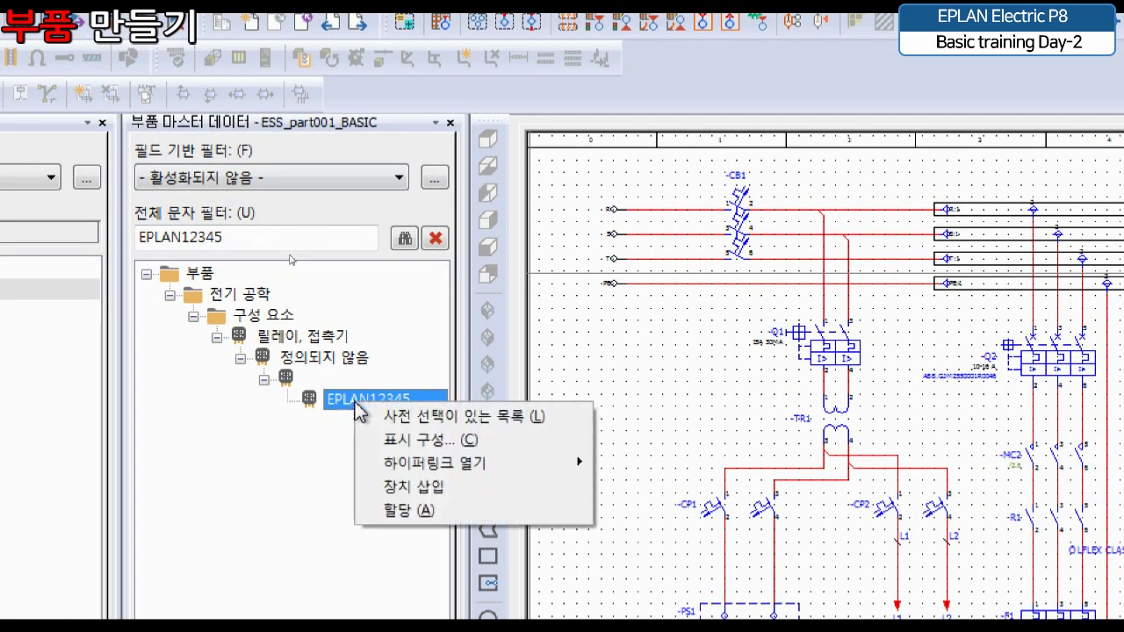
left_click(395, 485)
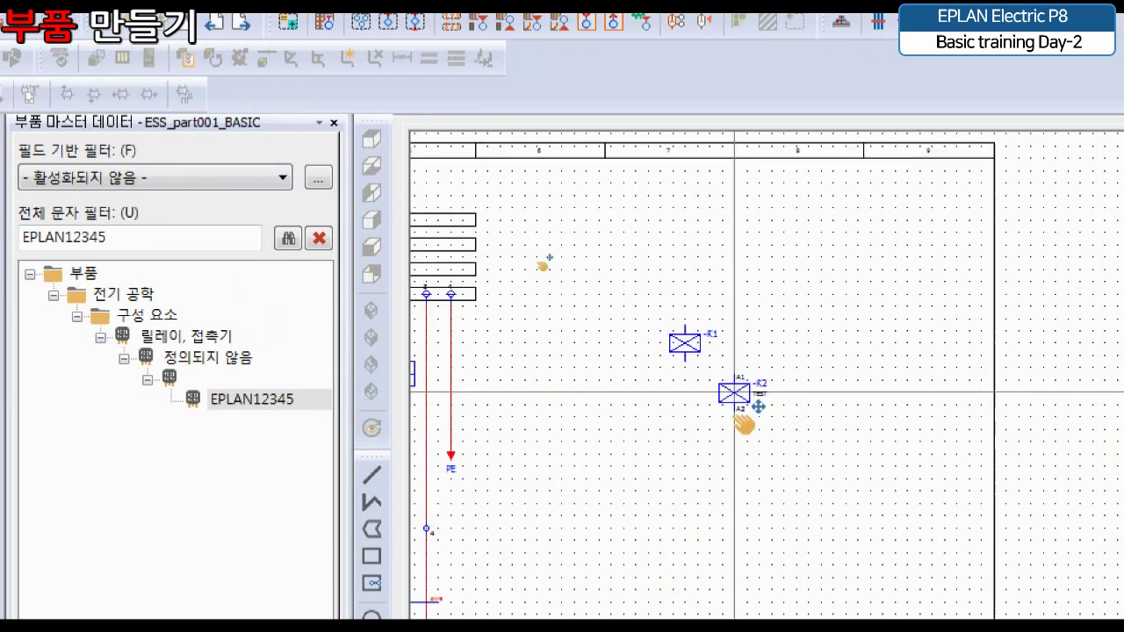
scroll(801, 325, "up", 5)
left_click(746, 325)
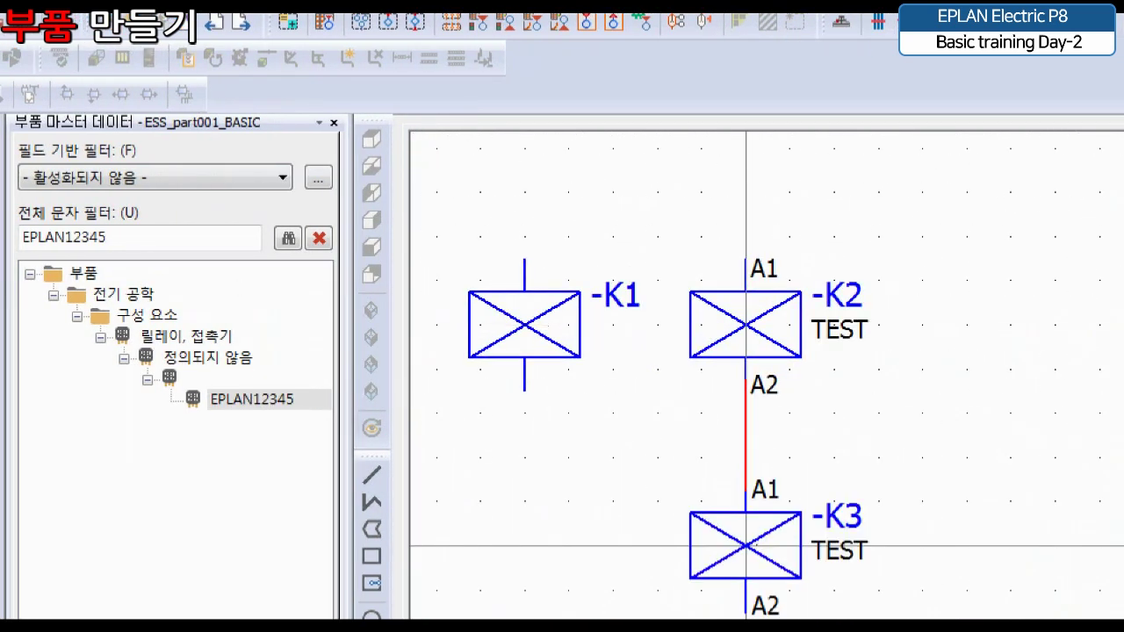
key("Escape")
scroll(605, 447, "up", 3)
middle_click_drag(605, 447, 664, 562)
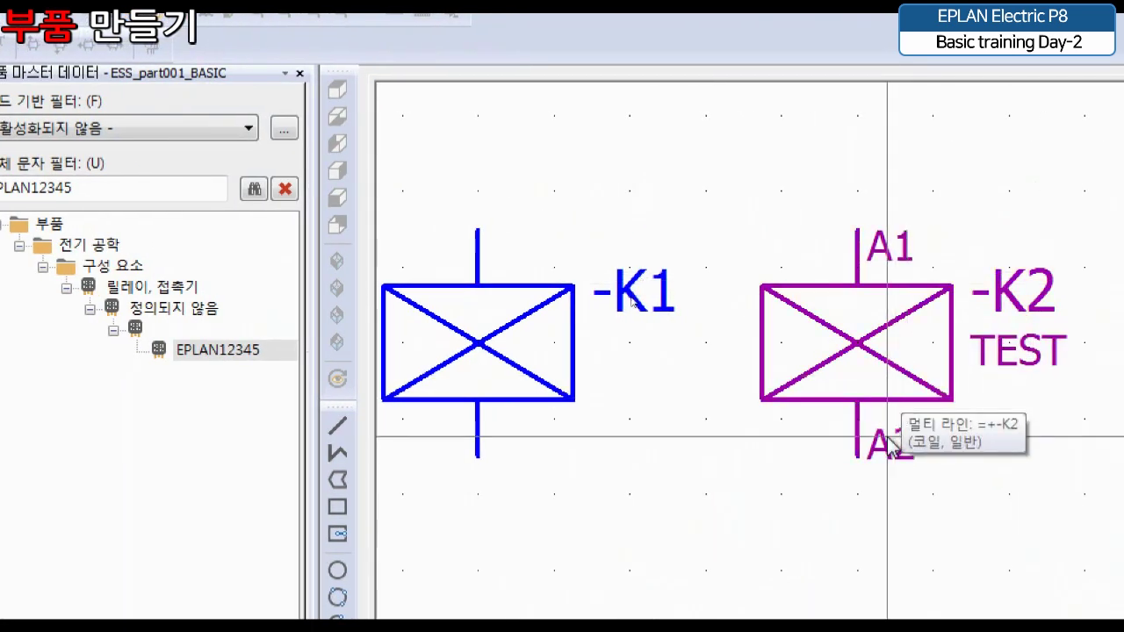
Examine the 접속점 지정 and 기술 특성 values in the properties of coil -K2
left_click(1001, 361)
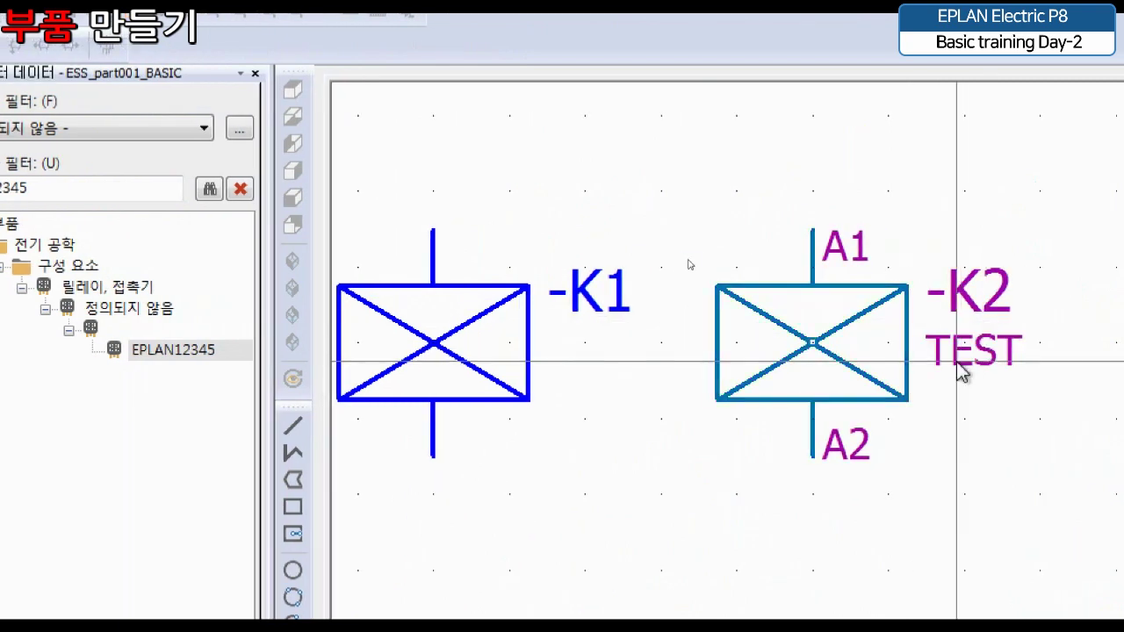
double_click(961, 373)
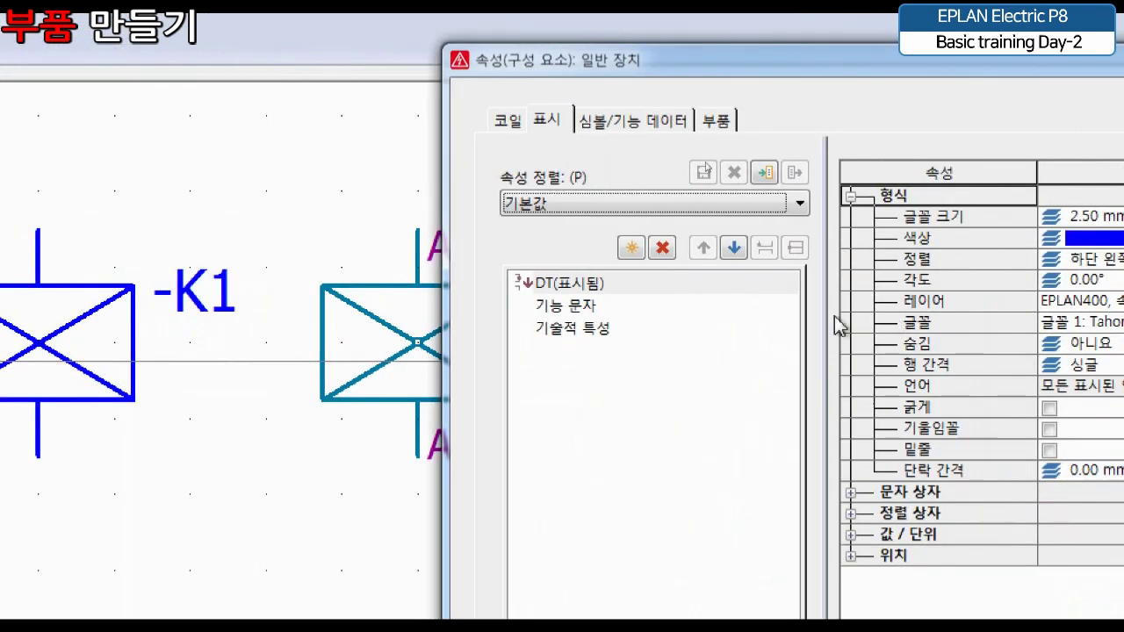
left_click(509, 120)
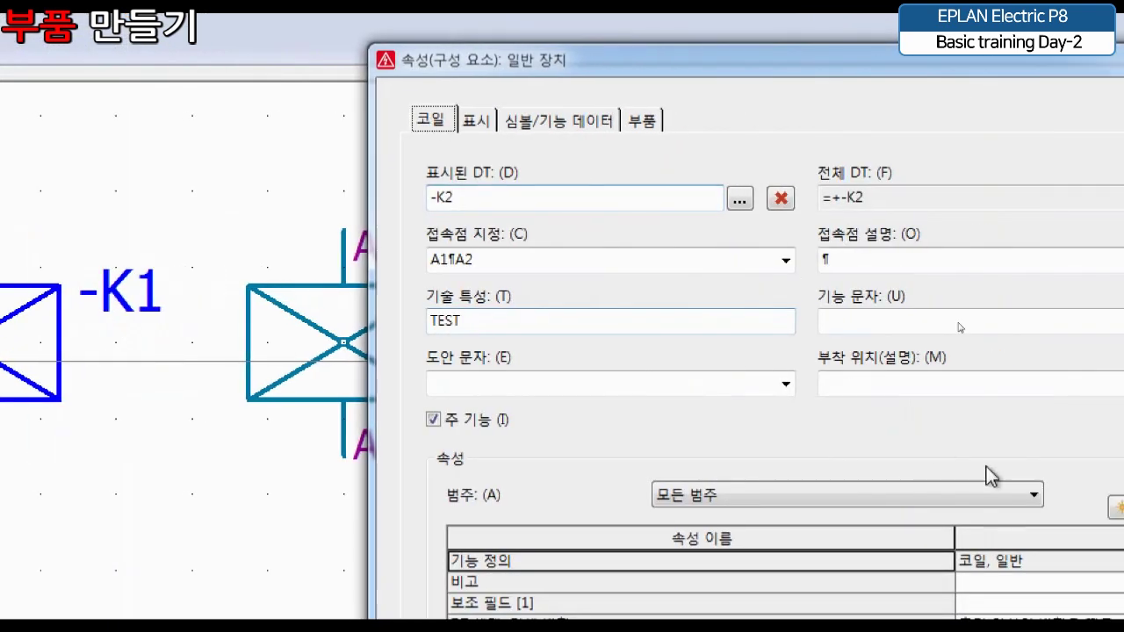
left_click_drag(263, 319, 202, 318)
left_click_drag(296, 256, 225, 259)
left_click_drag(299, 321, 226, 337)
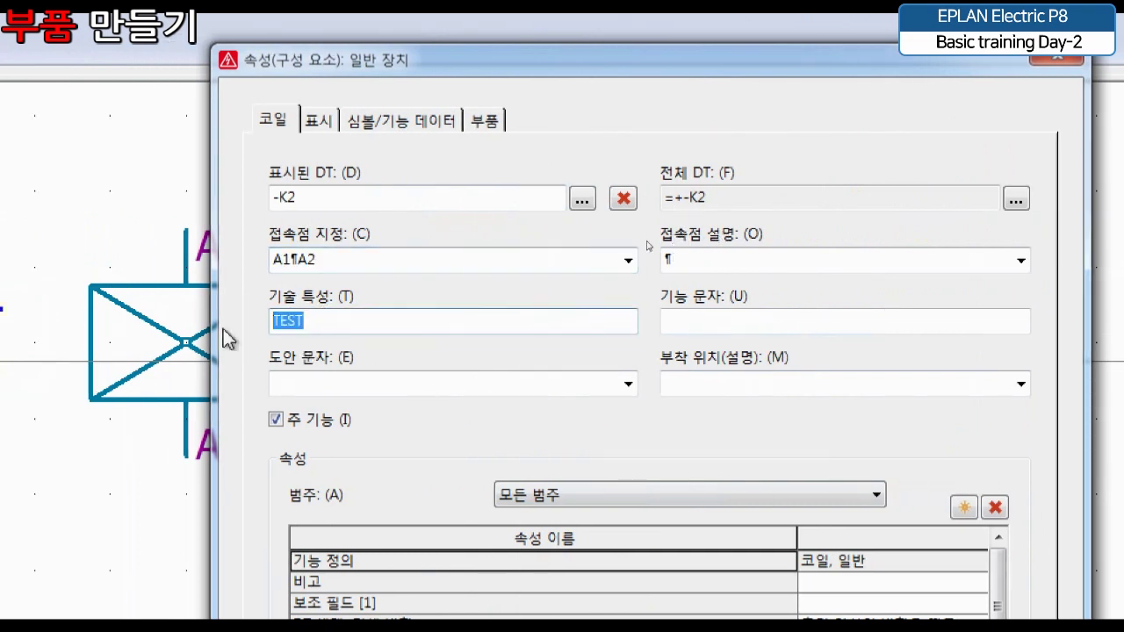
left_click_drag(355, 260, 45, 235)
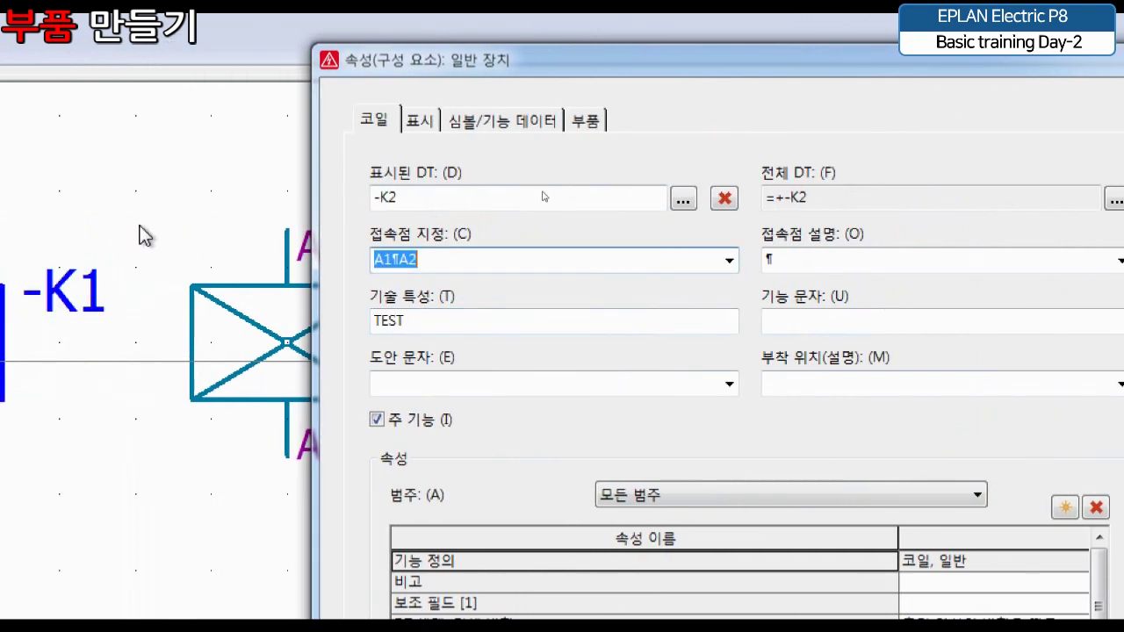
left_click(234, 192)
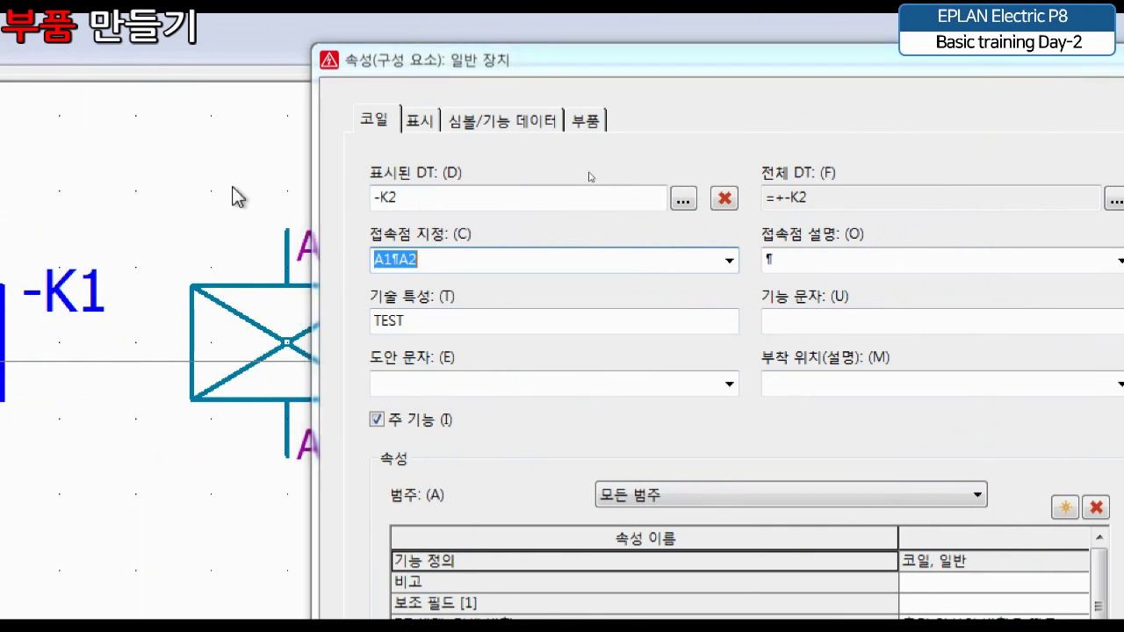
key("Return")
left_click(434, 371)
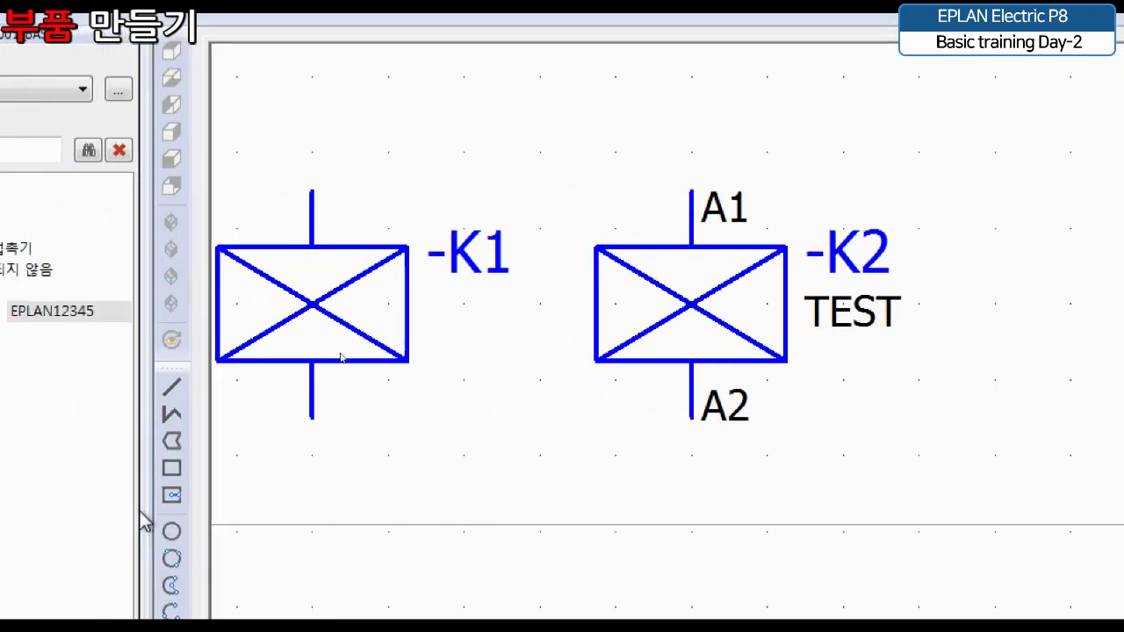
Reopen parts management and show the function templates of EPLAN12345
middle_click_drag(579, 507, 716, 522)
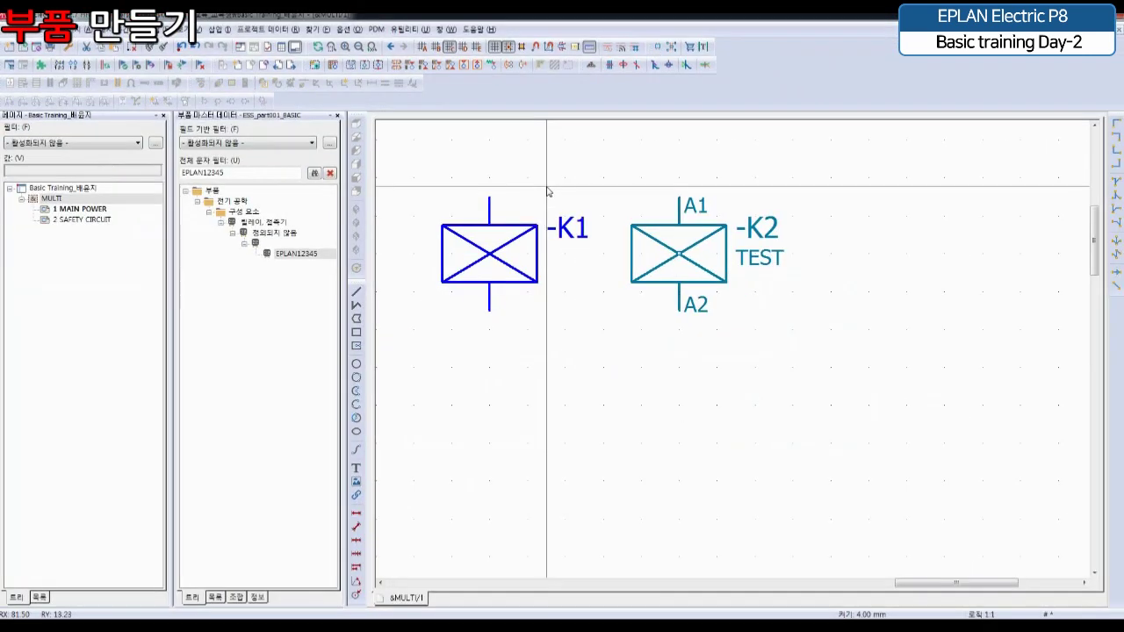
left_click(462, 87)
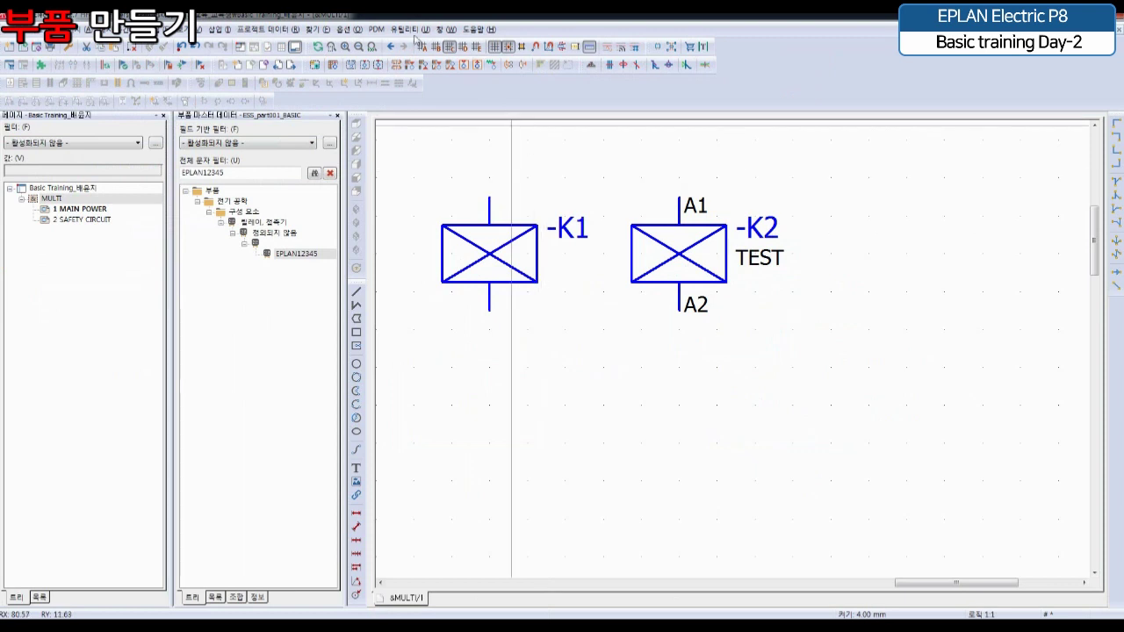
left_click(410, 29)
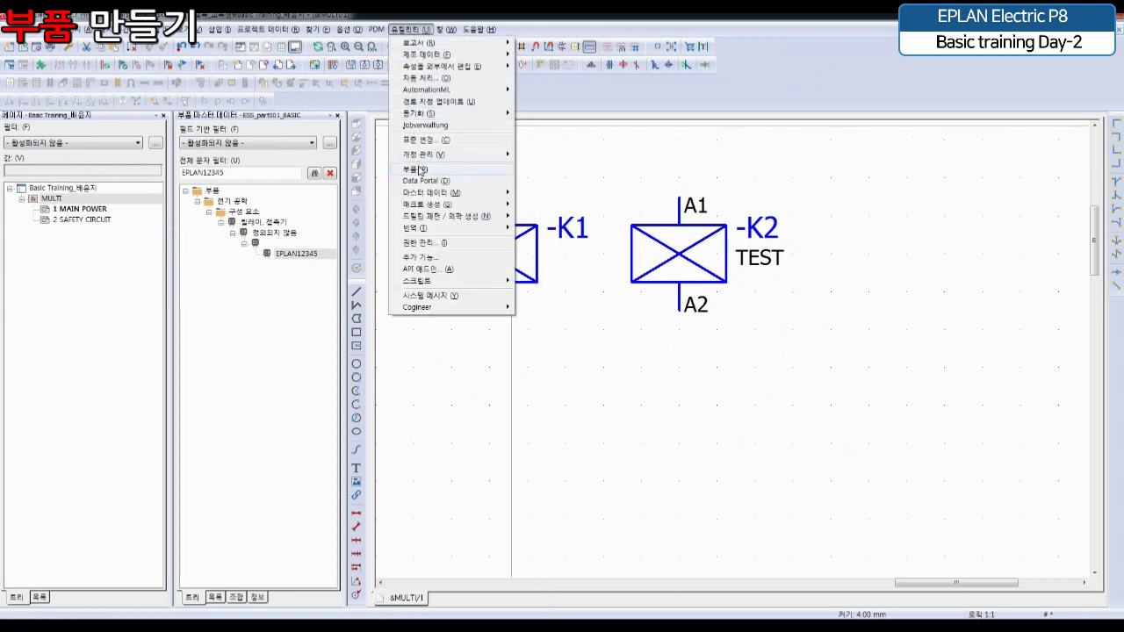
mouse_move(422, 168)
left_click(534, 169)
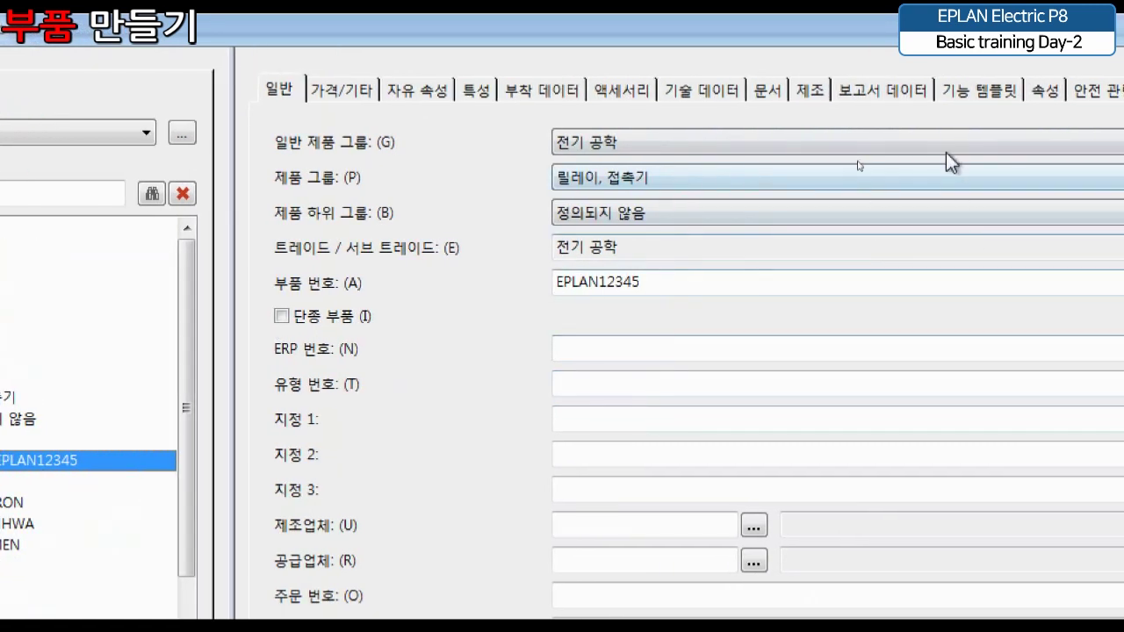
left_click(963, 90)
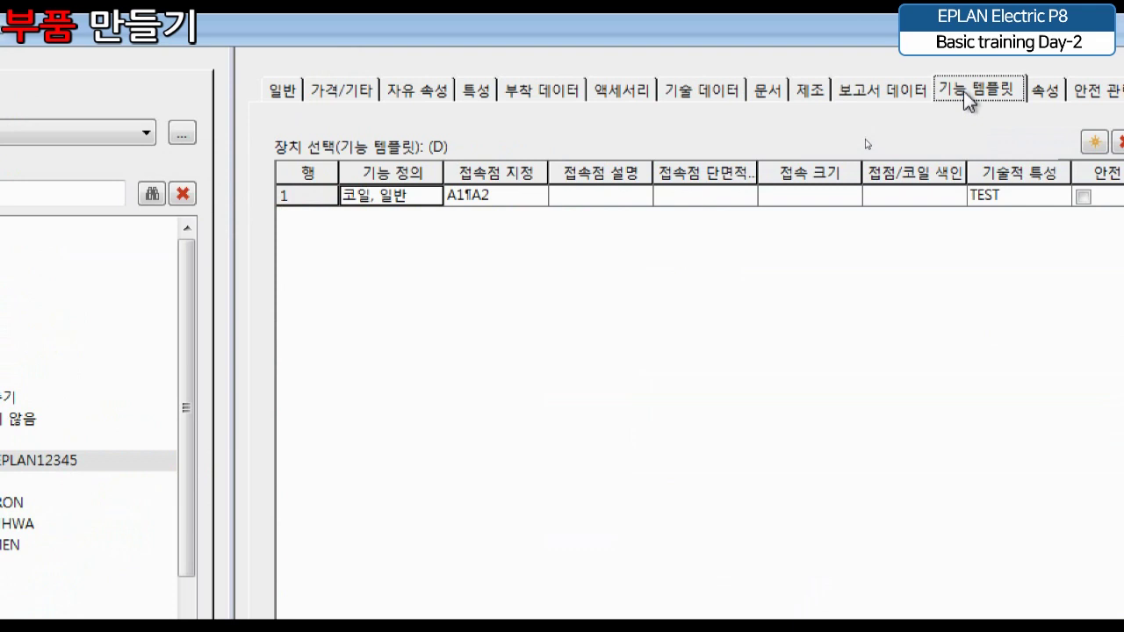
Add a second function template row to EPLAN12345 and set its 기능 정의 to NO 접점, 일반 from the NO 접점, 2 접속점 group
left_click(397, 195)
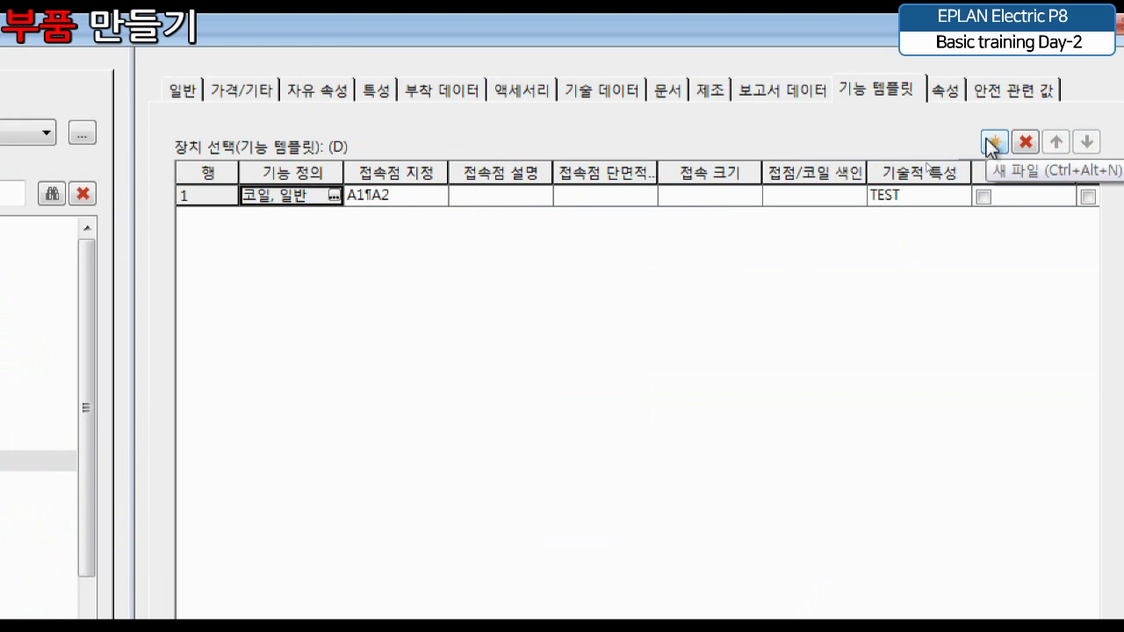
left_click(992, 143)
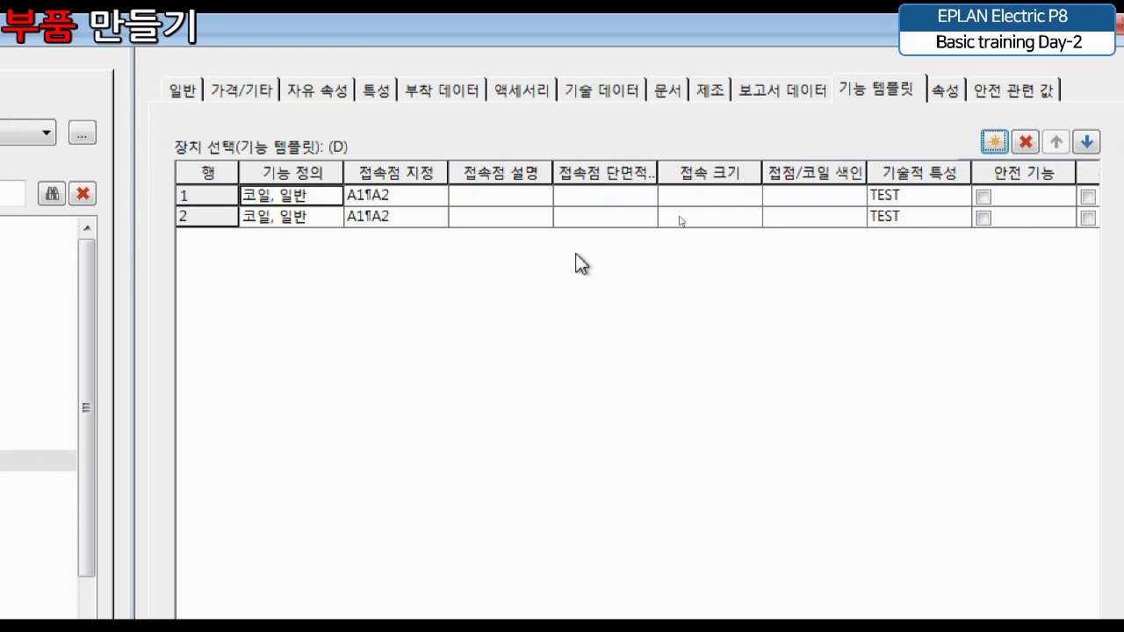
left_click(307, 216)
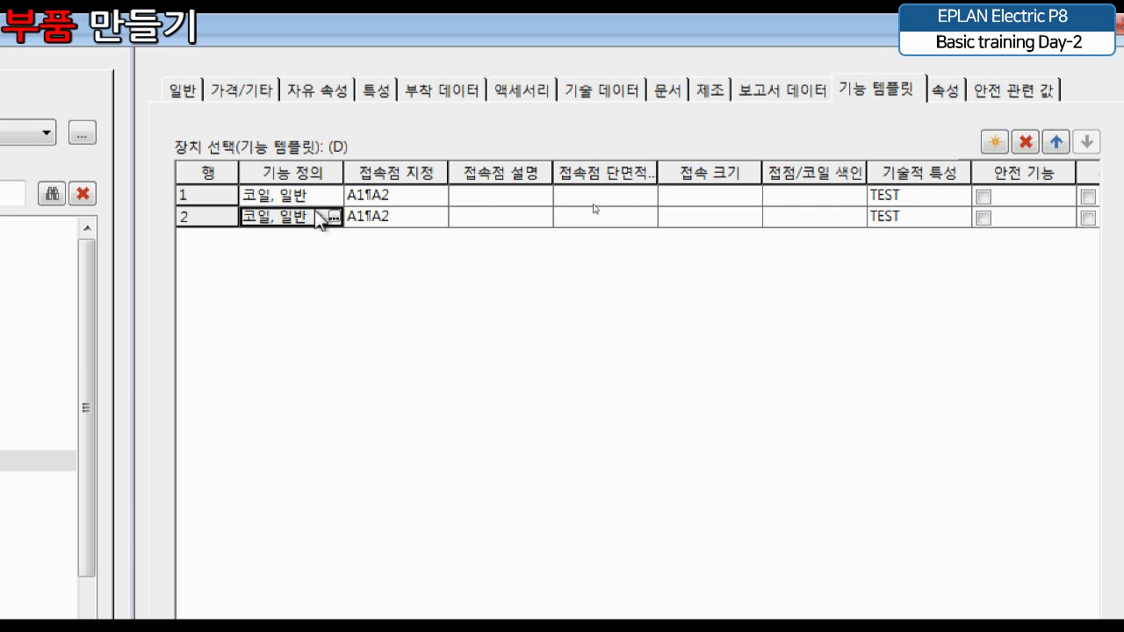
left_click(333, 217)
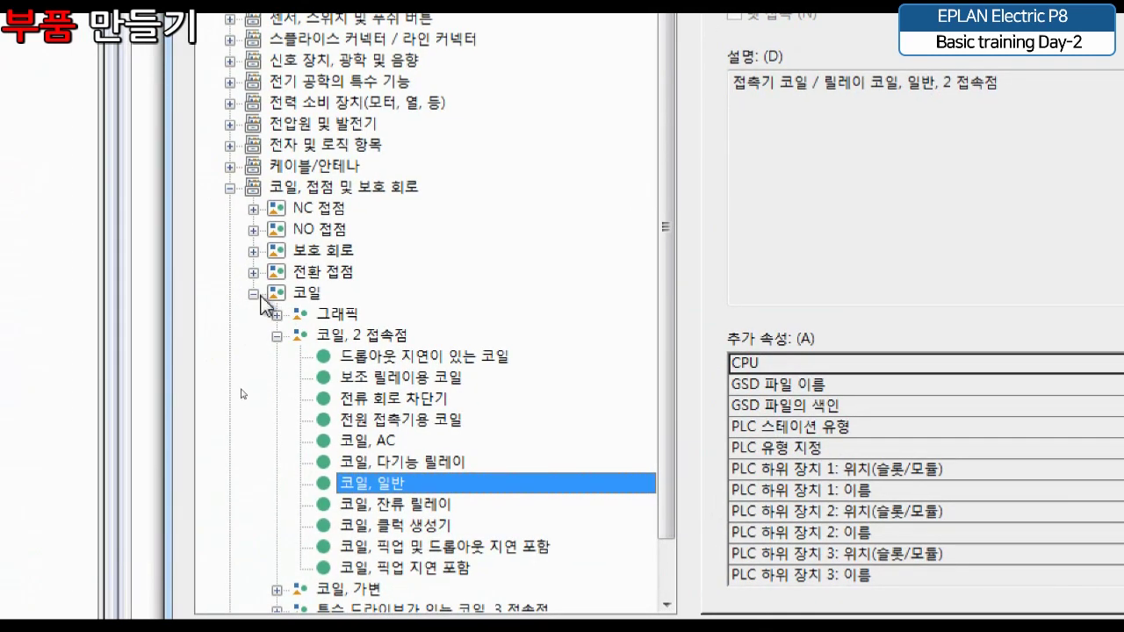
left_click(254, 295)
left_click(254, 272)
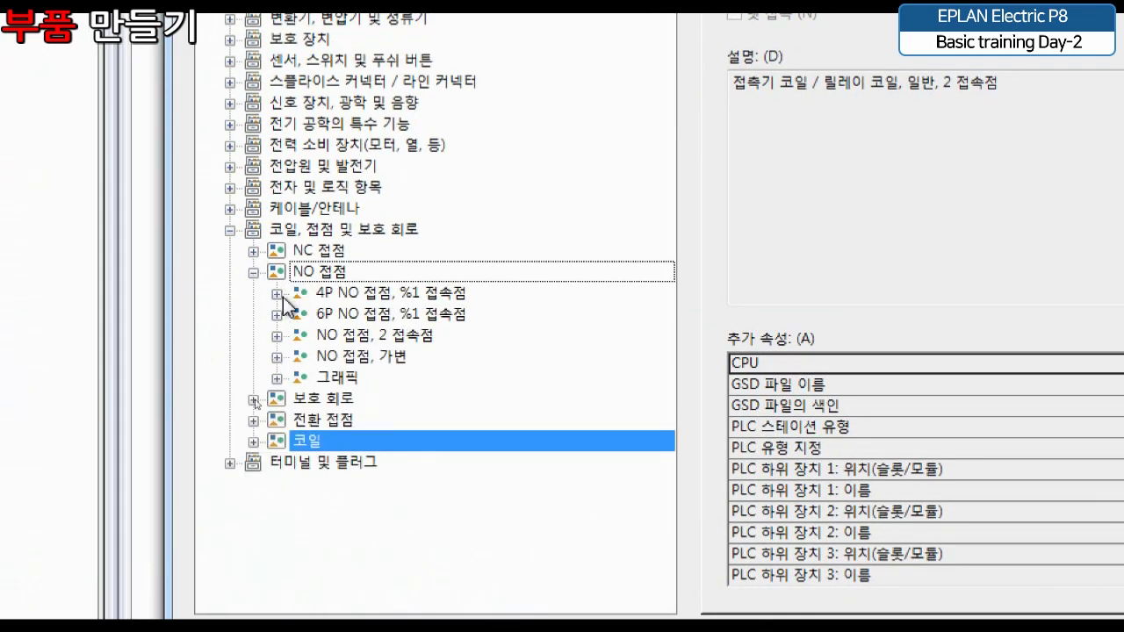
left_click(274, 334)
left_click(277, 334)
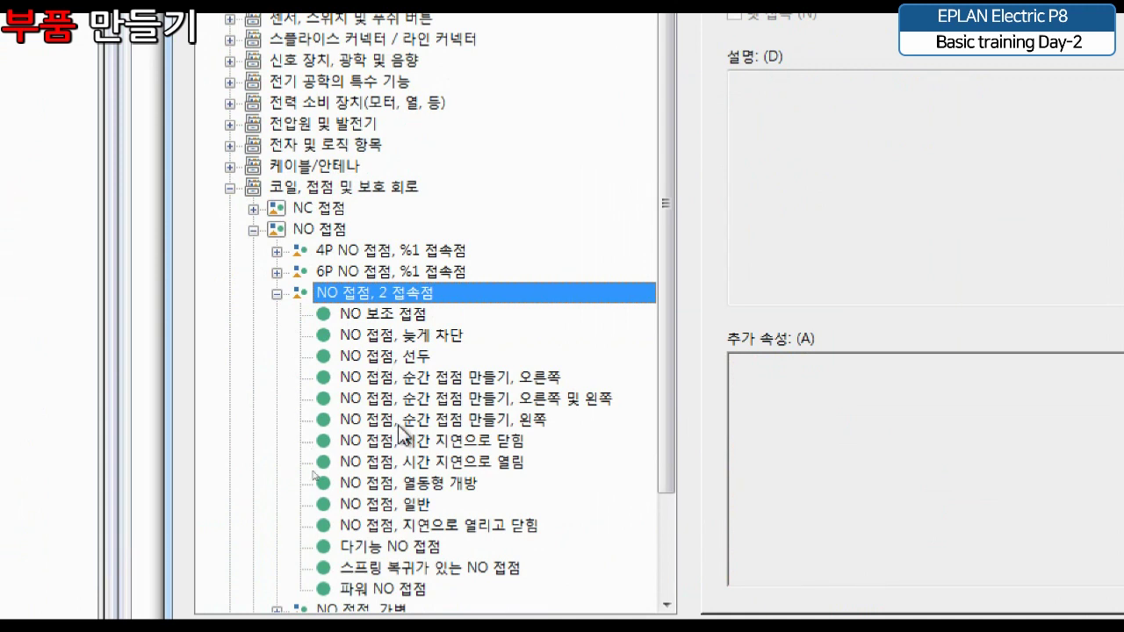
left_click(401, 505)
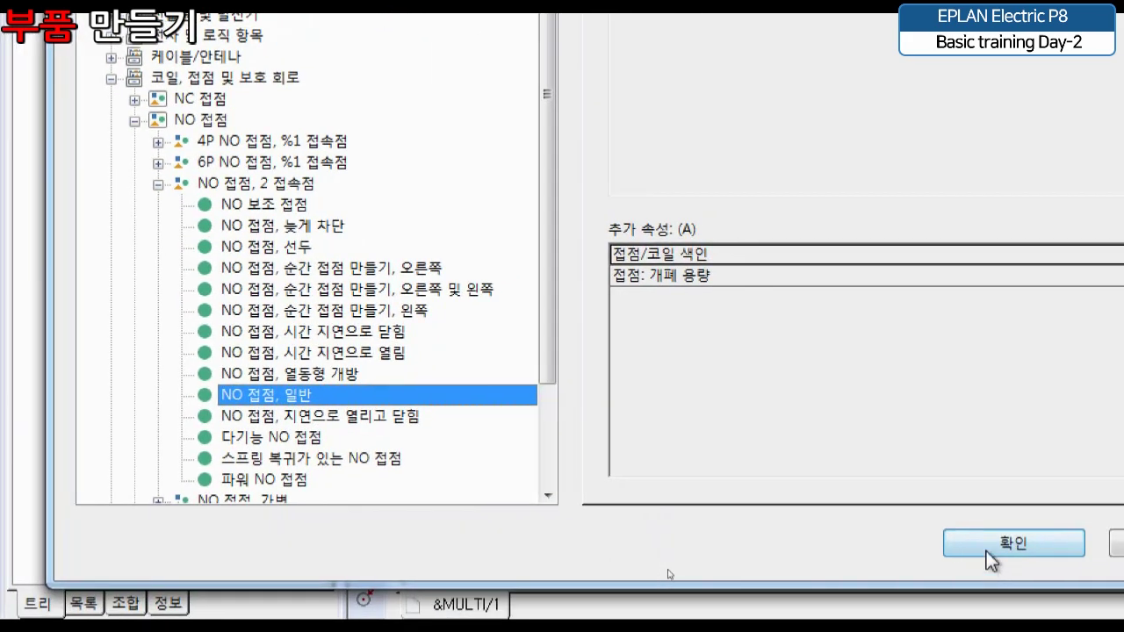
left_click(990, 553)
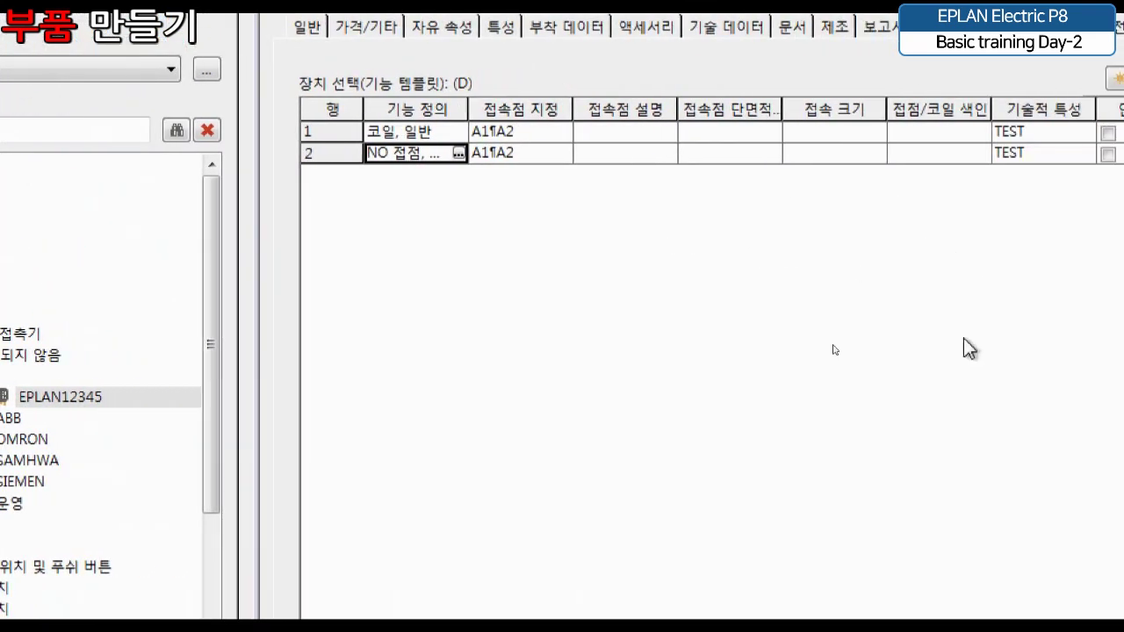
Set the 심볼 of the second function template row to the IEC_symbol NO 접점 symbol SNE (IEC_symbol;1;268;0)
left_click_drag(784, 523, 1123, 518)
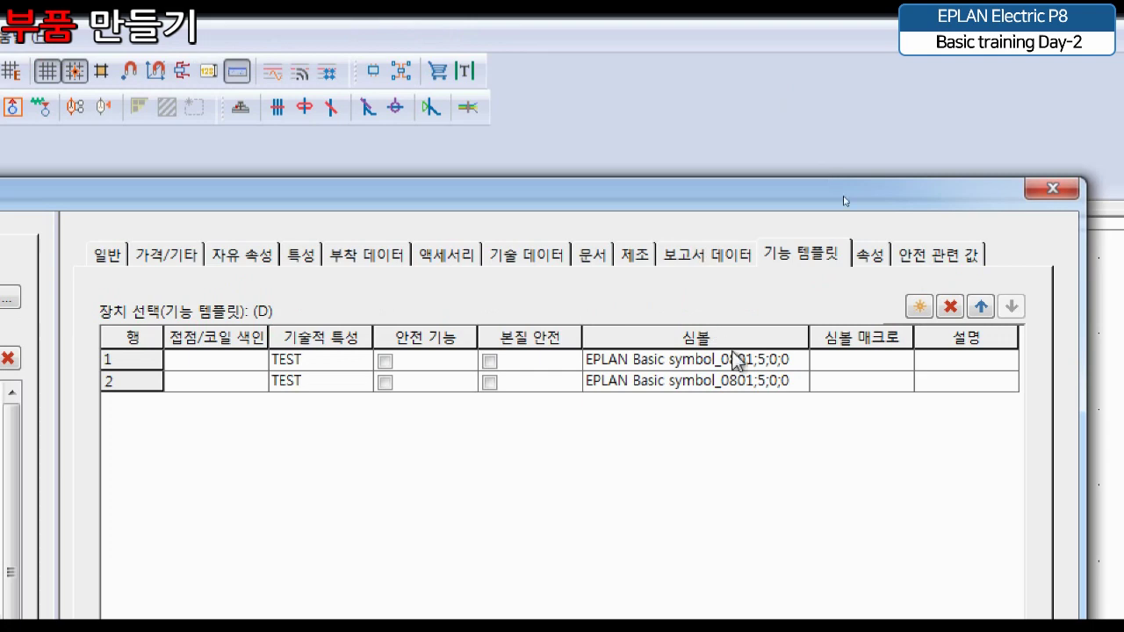
left_click(755, 381)
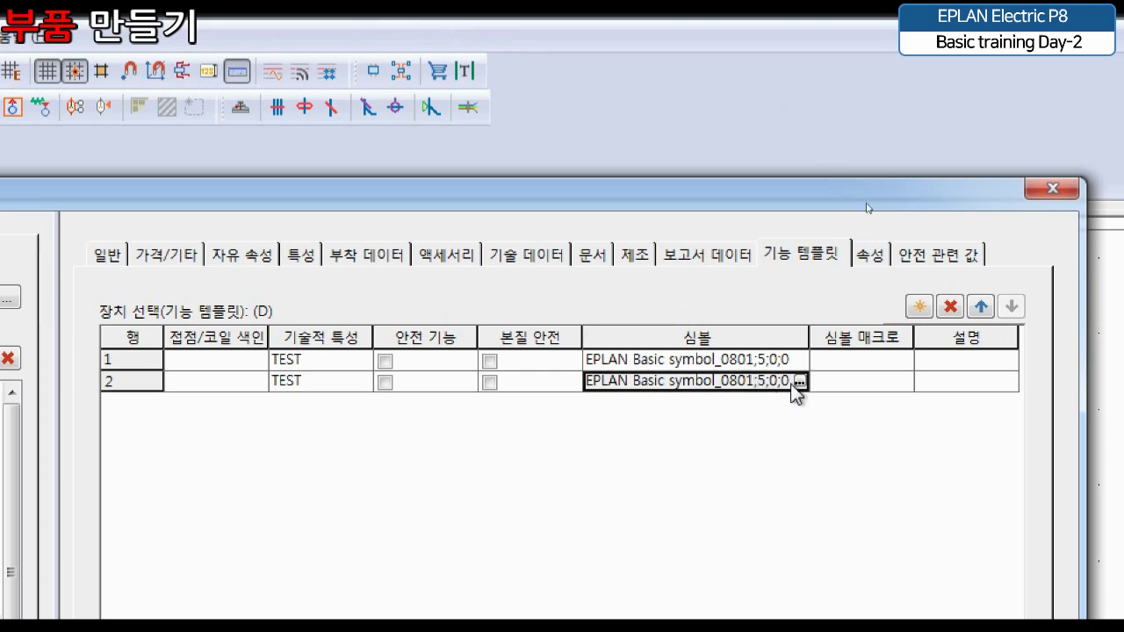
left_click(799, 383)
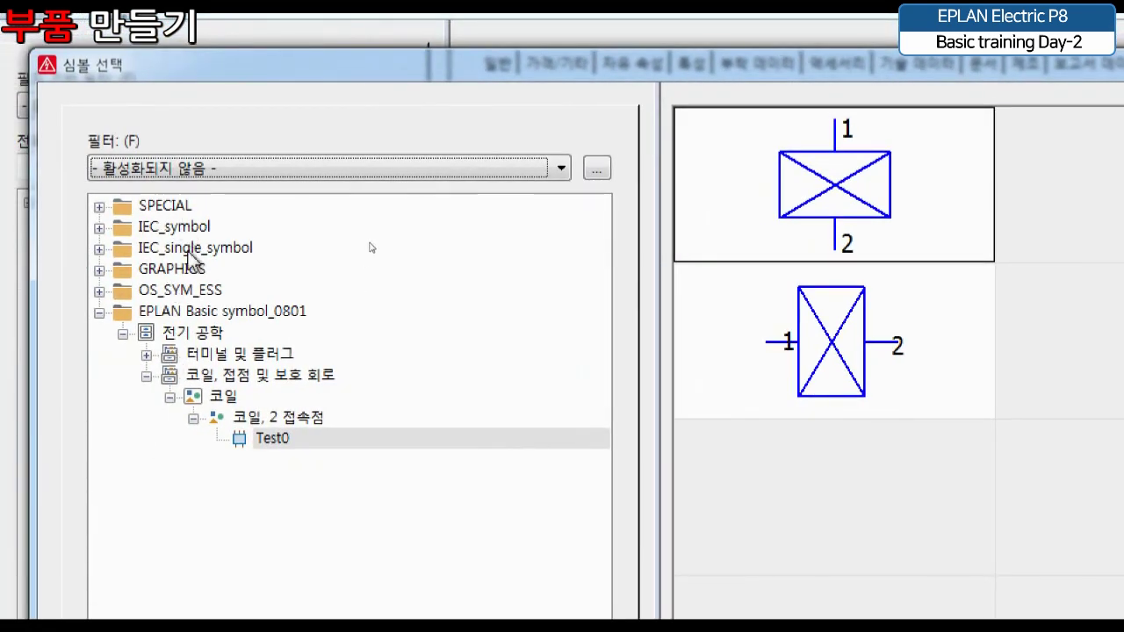
left_click(146, 375)
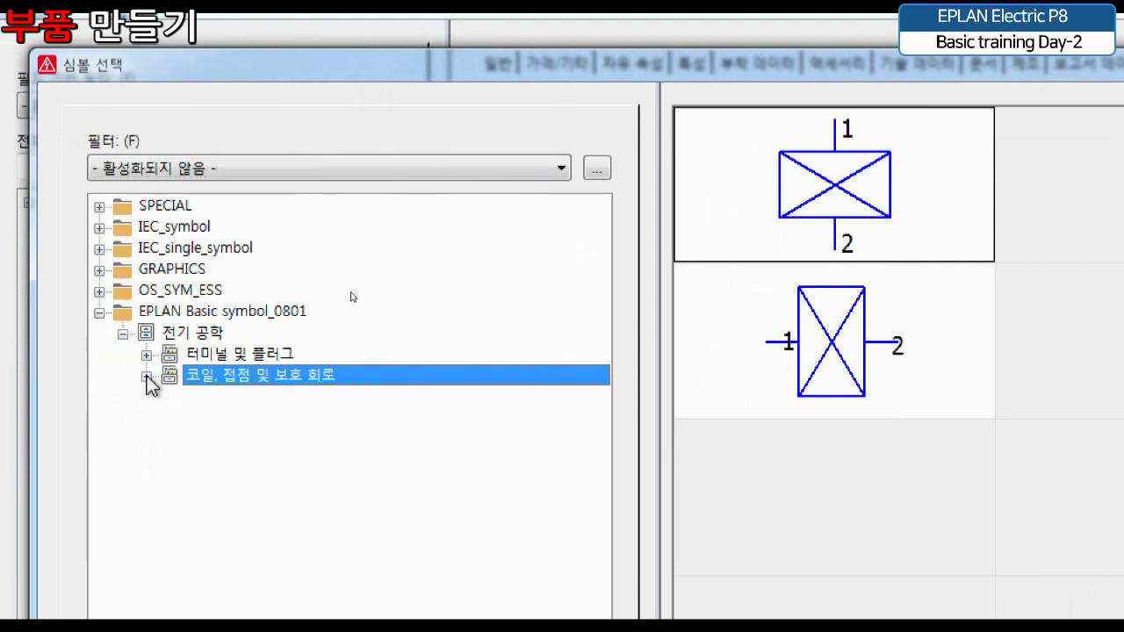
double_click(175, 230)
left_click(185, 251)
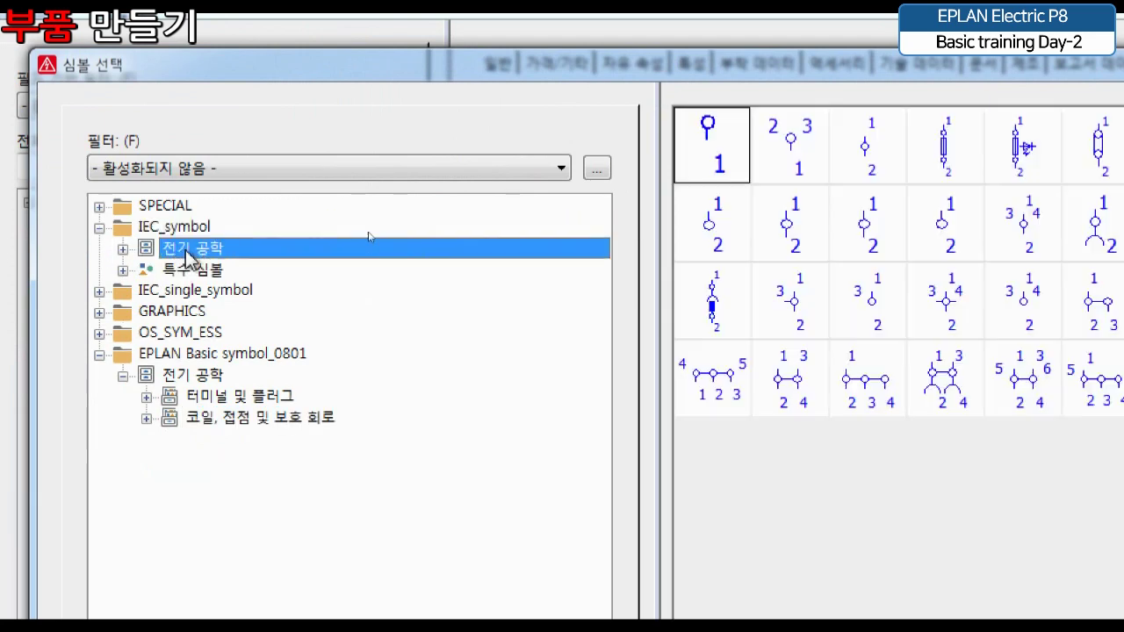
double_click(185, 251)
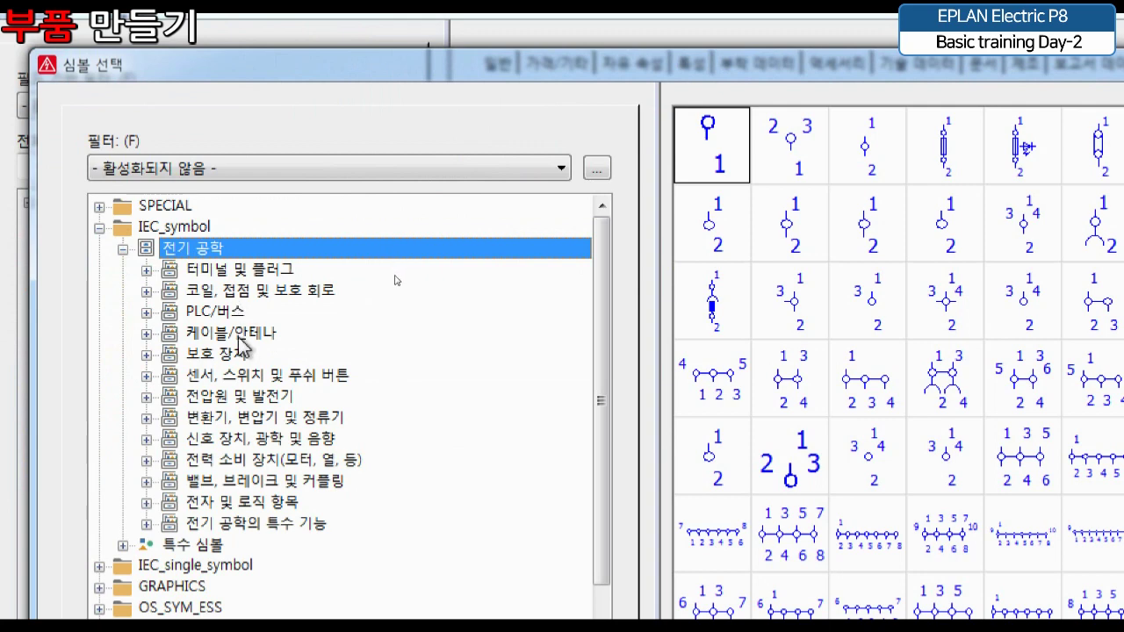
double_click(242, 292)
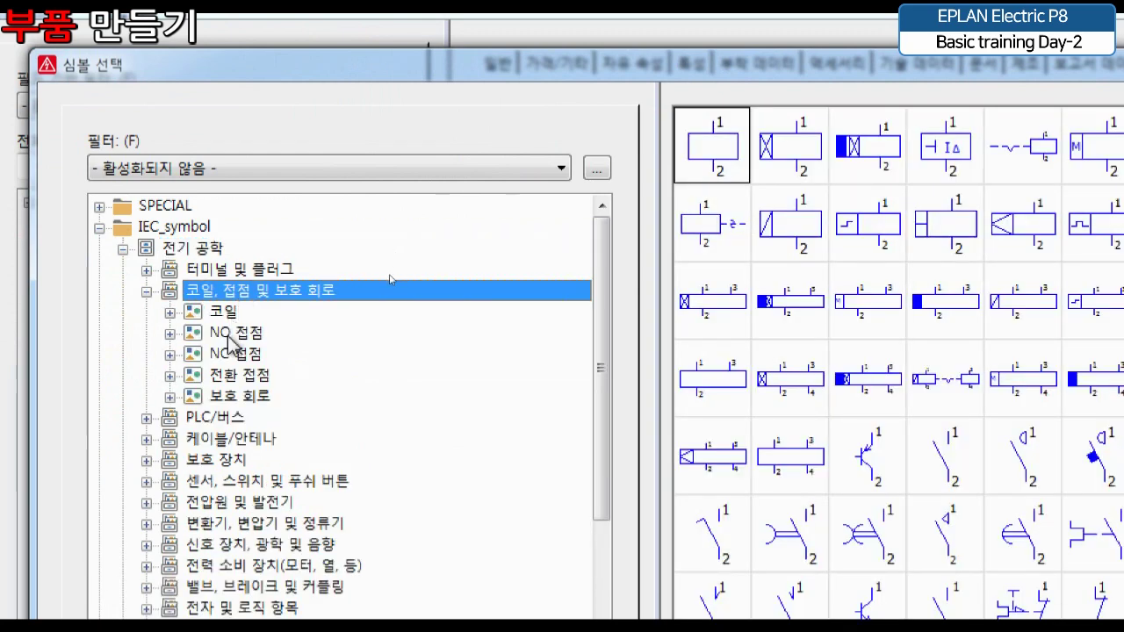
left_click(230, 337)
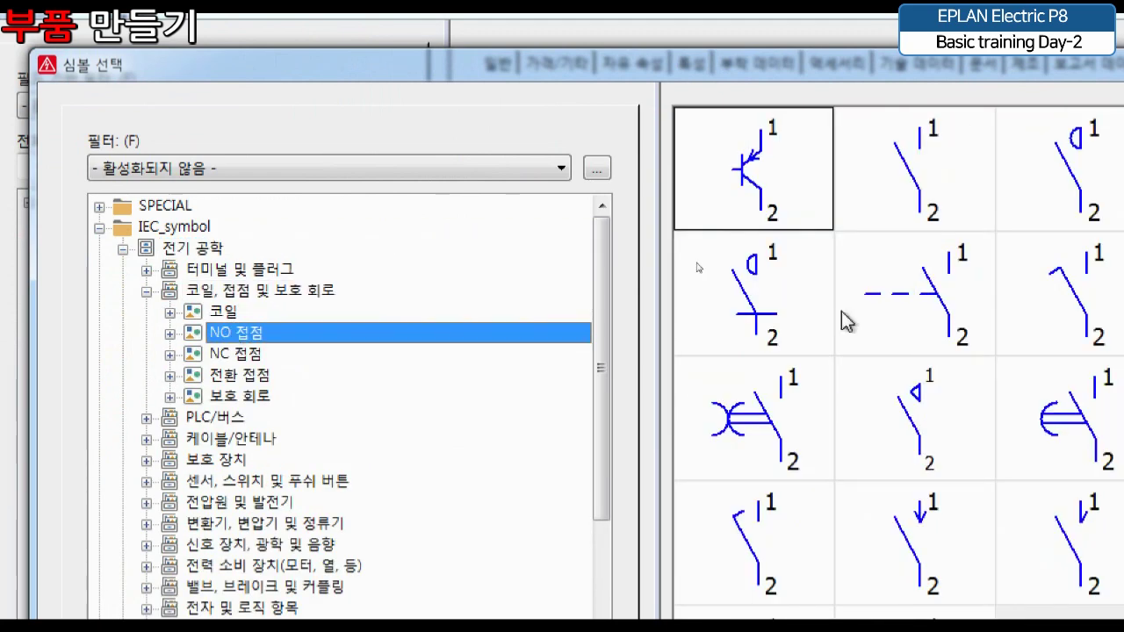
double_click(1080, 285)
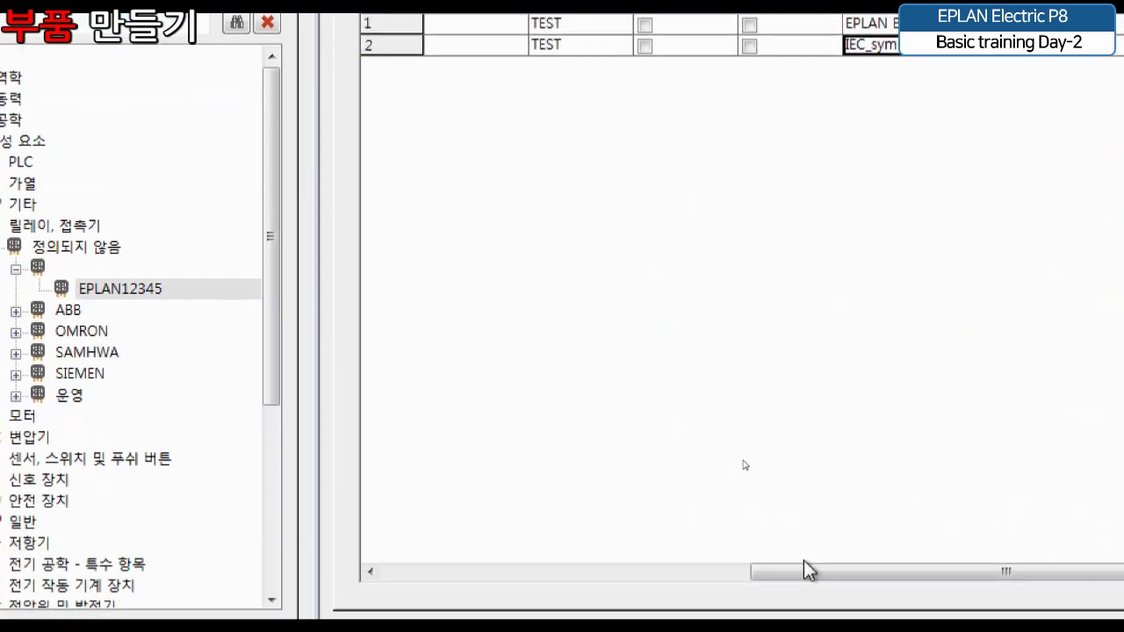
Widen the 기능 정의 column to fit its contents and set the NO 접점 row's 접속점 지정 to 13¶14
left_click_drag(808, 569, 430, 569)
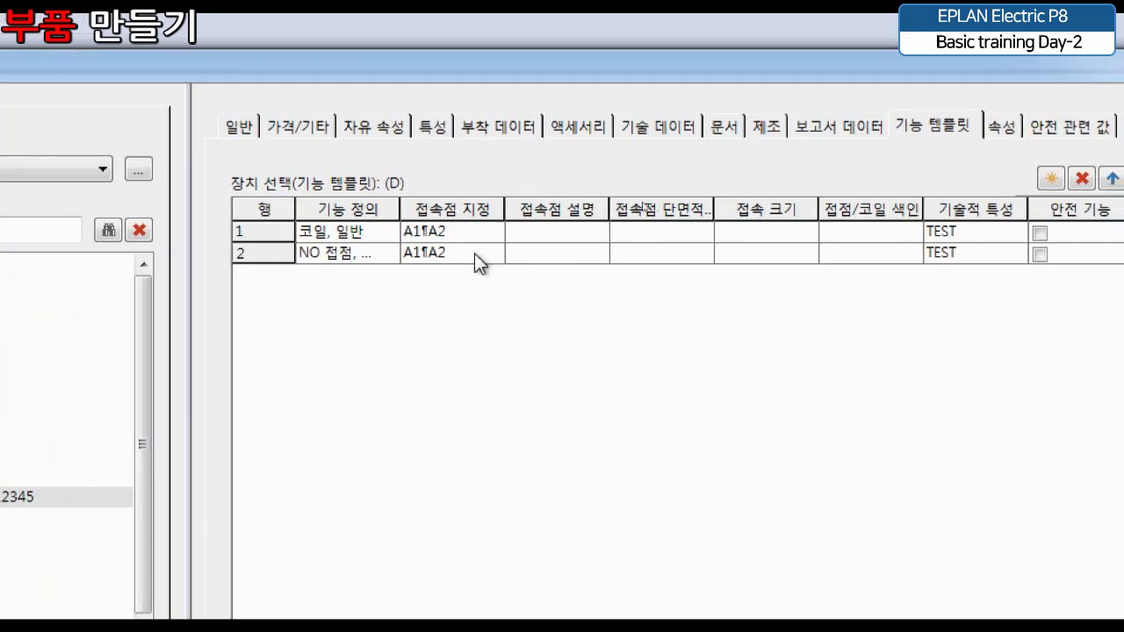
left_click(474, 255)
left_click(392, 201)
double_click(401, 207)
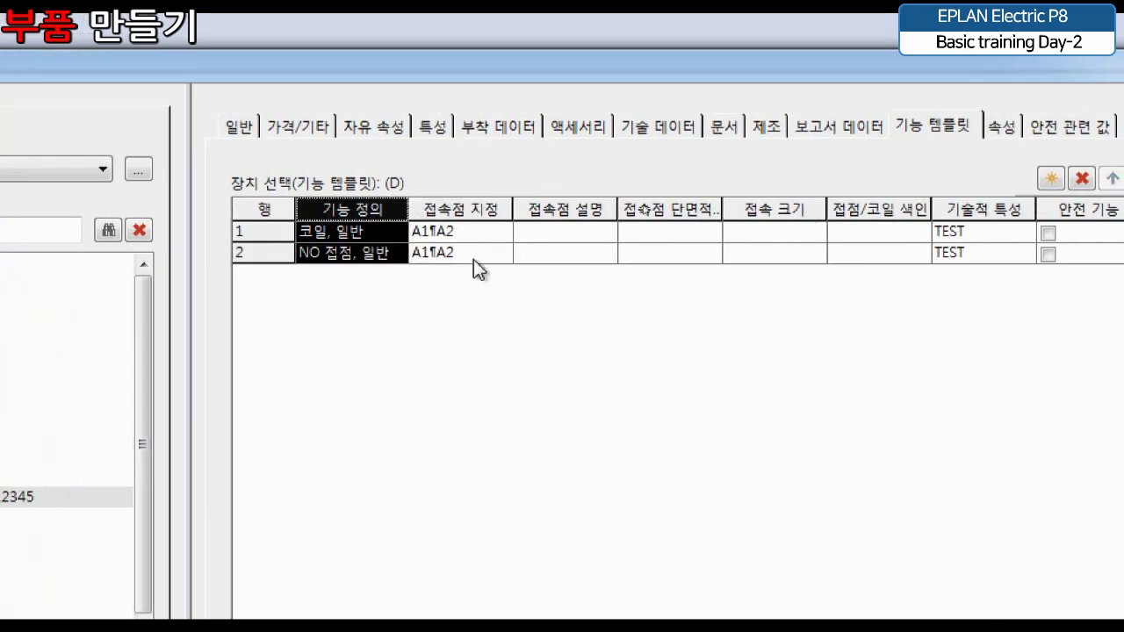
left_click(473, 257)
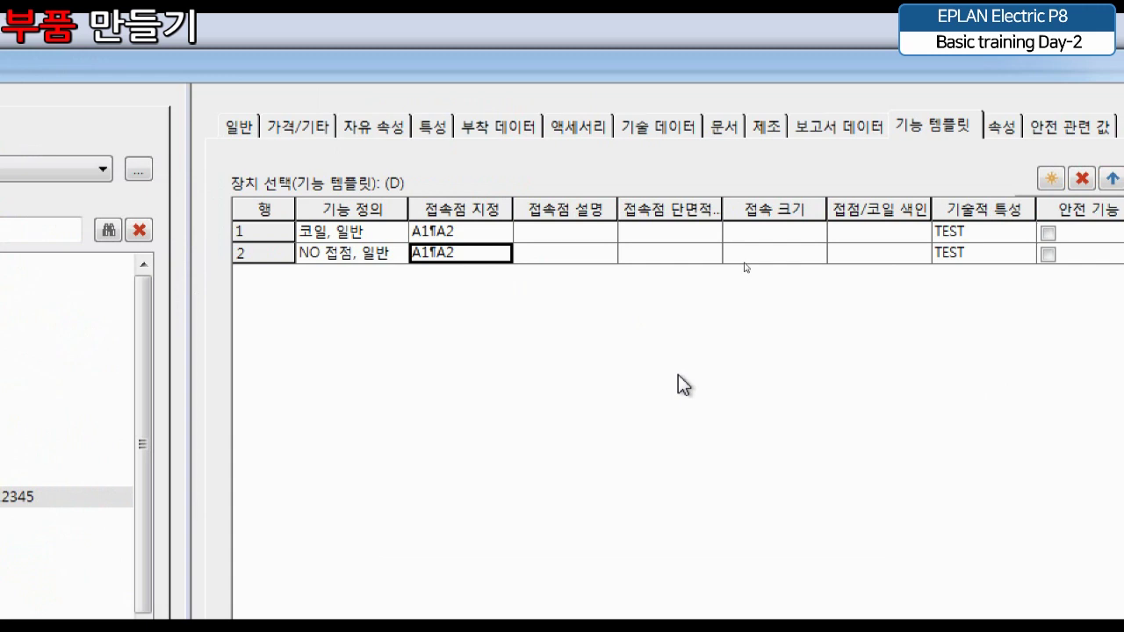
type("13")
key("ctrl+Return")
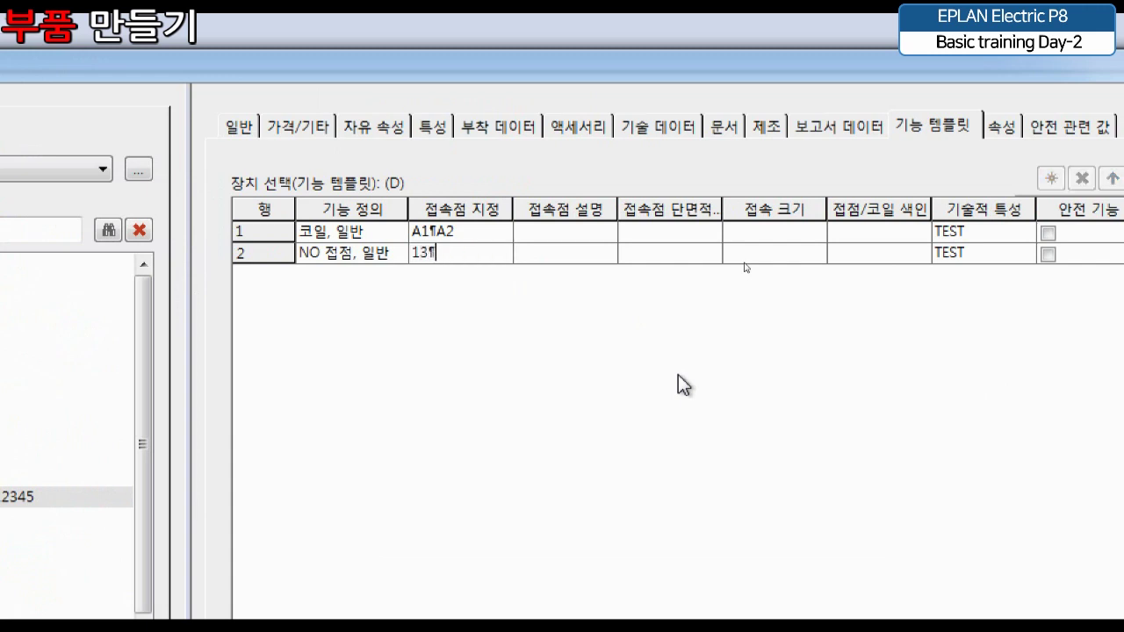
type("14")
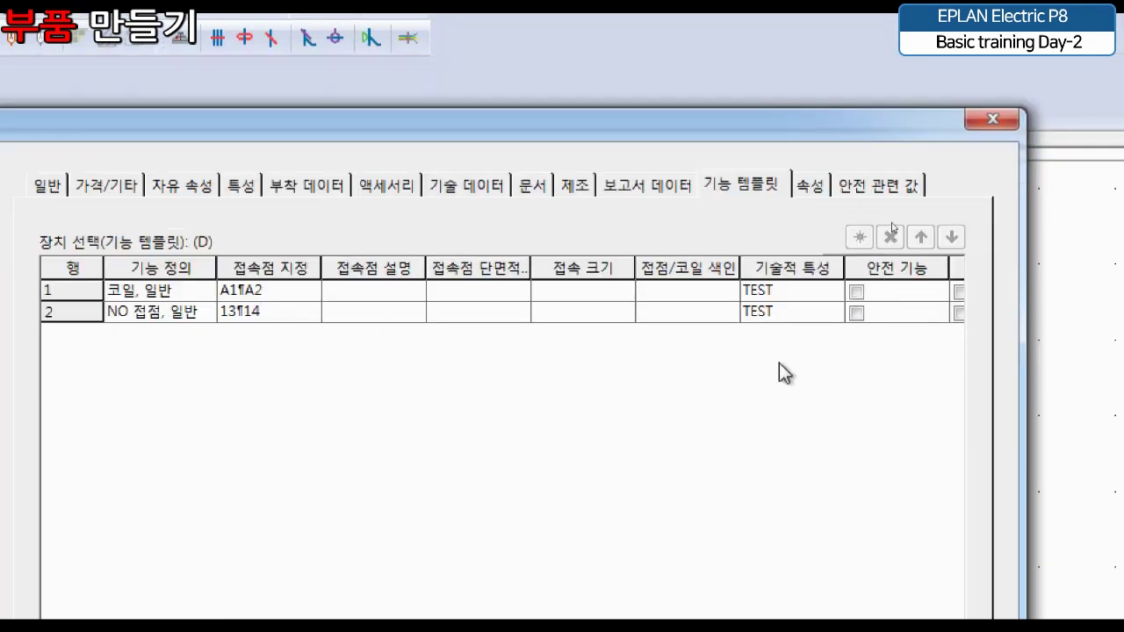
Set the 기술적 특성 of the NO 접점 row to 기술적
left_click(808, 378)
type("ㄱ")
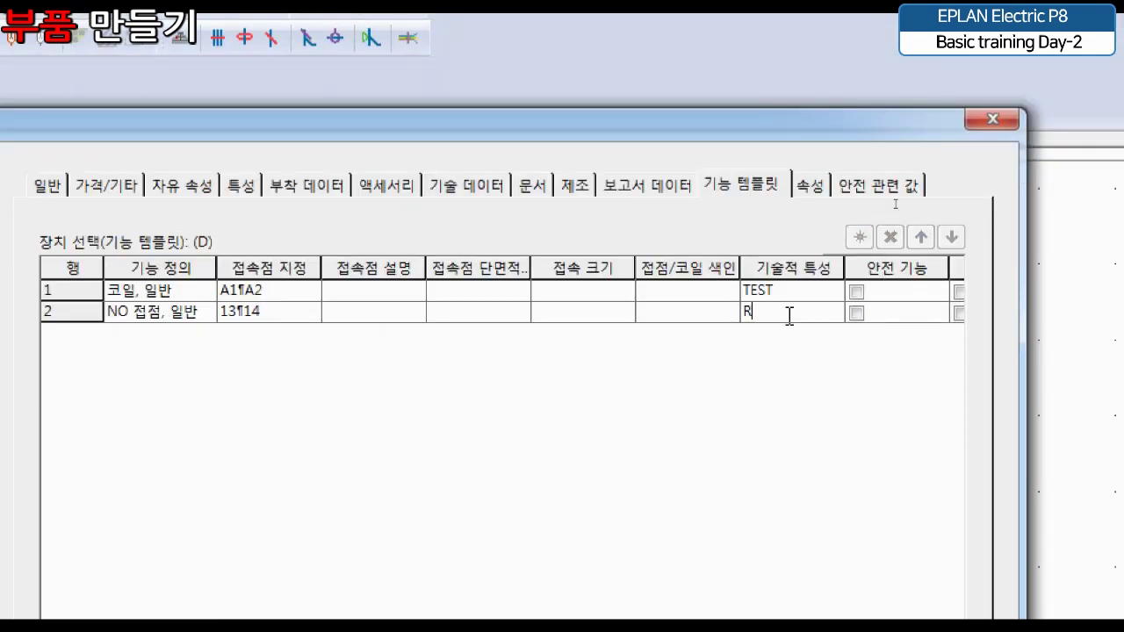
key("BackSpace")
type("기수ㄹ적")
left_click(707, 314)
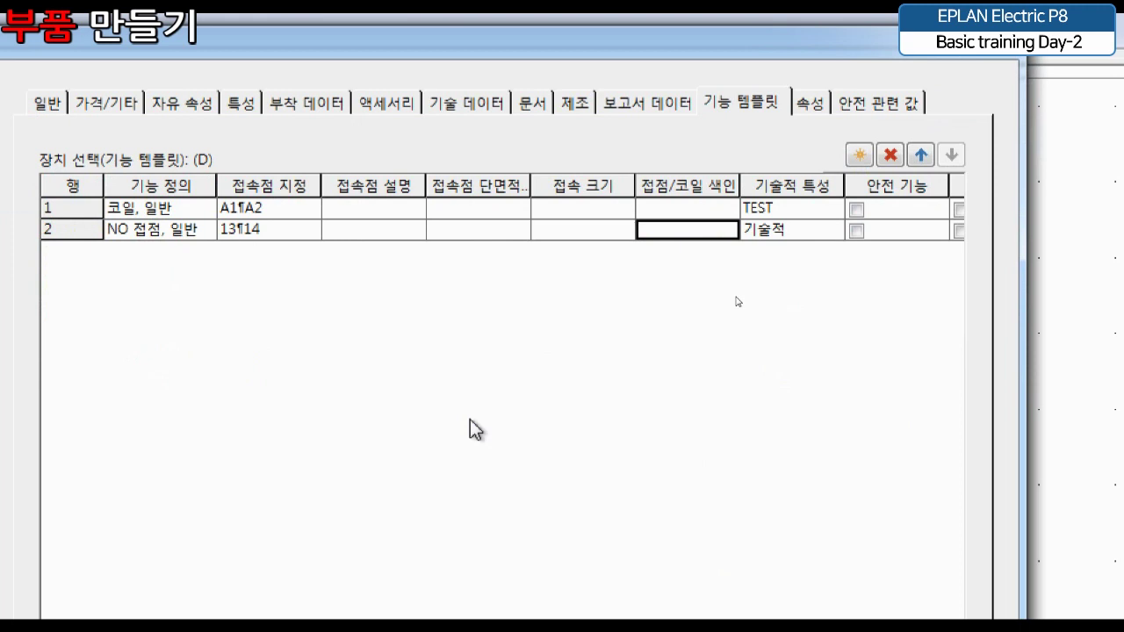
Add a third function template row and set its 기능 정의 to NC 접점, 일반 from the NC 접점, 2 접속점 group
left_click(825, 233)
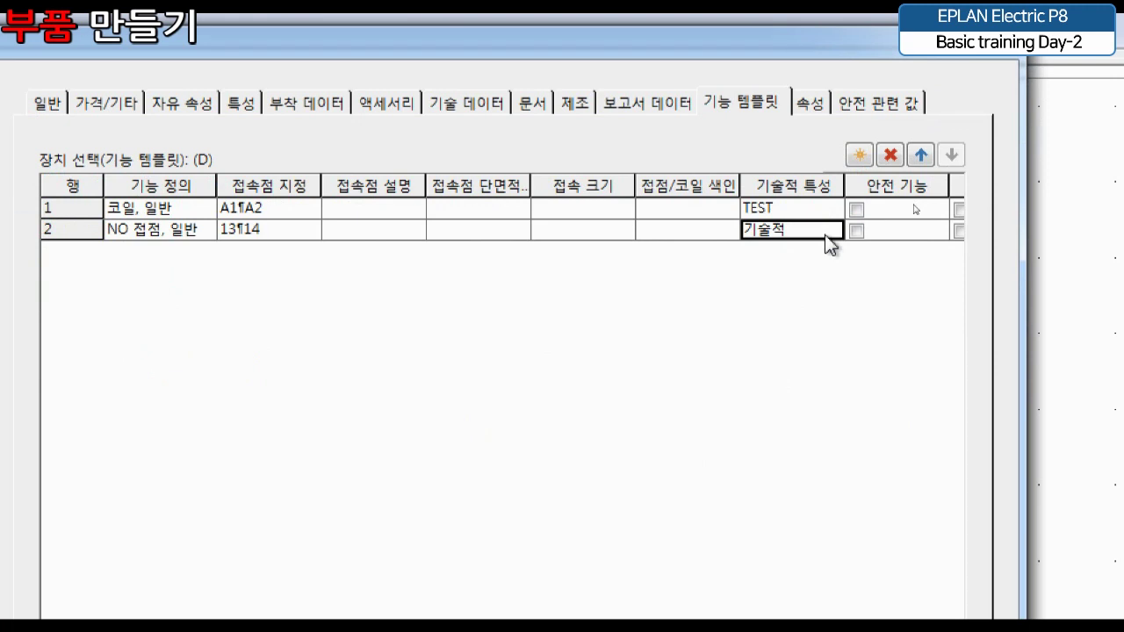
left_click(865, 155)
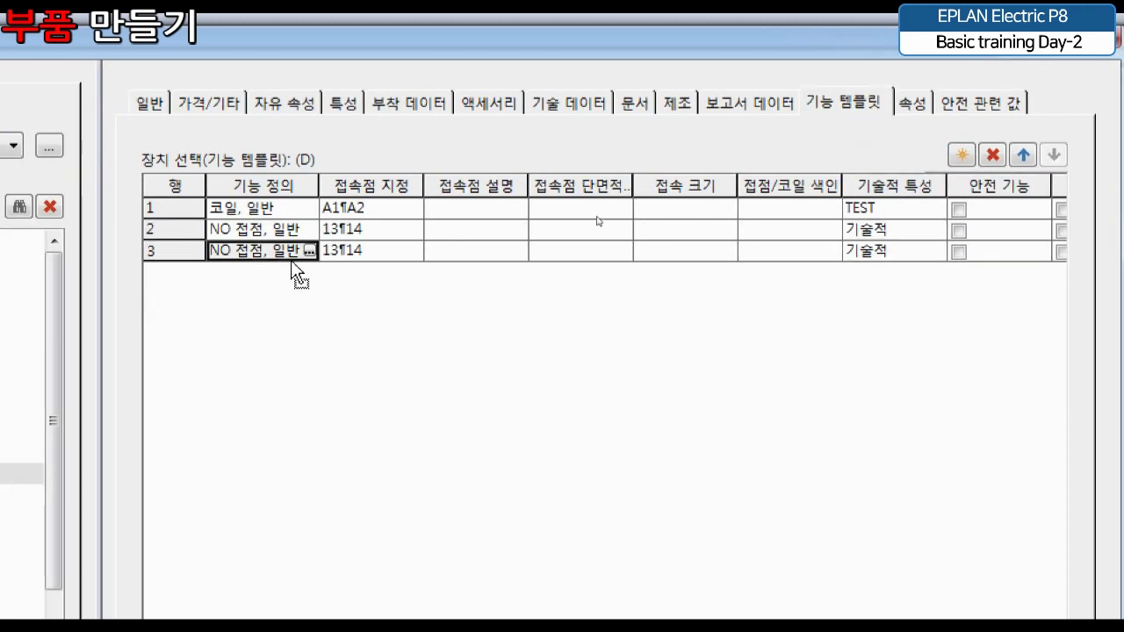
left_click(308, 251)
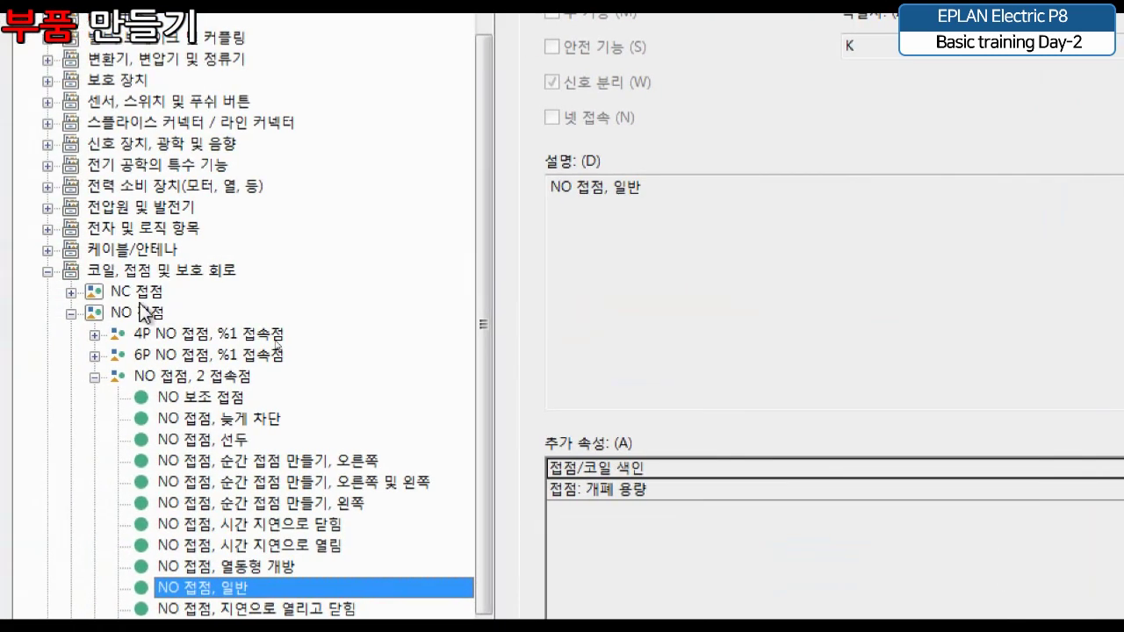
double_click(97, 293)
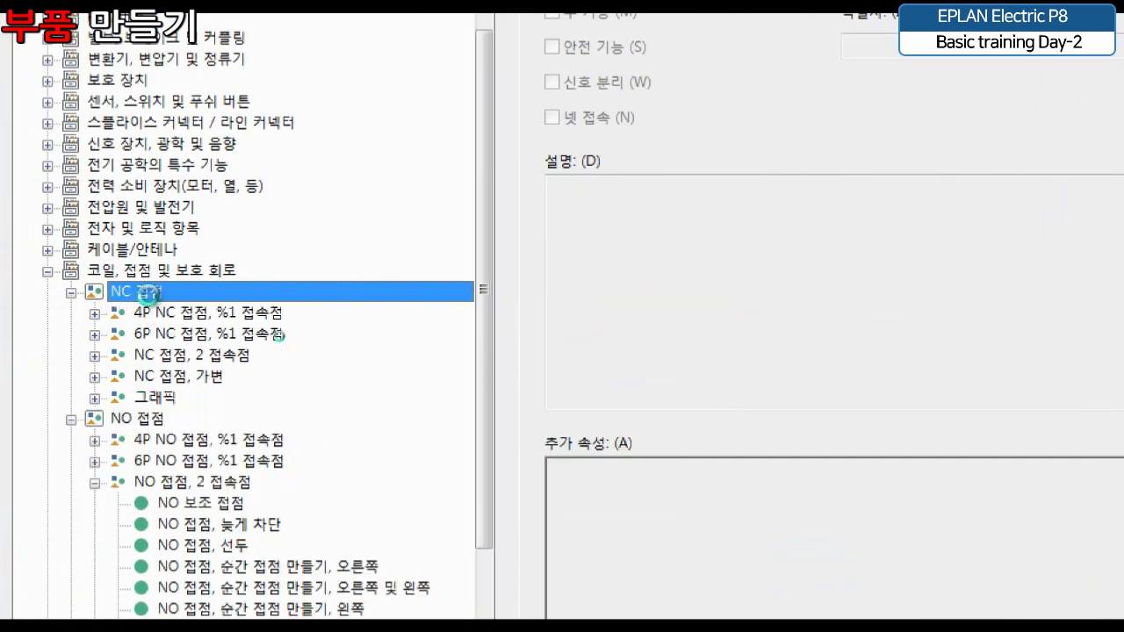
double_click(190, 354)
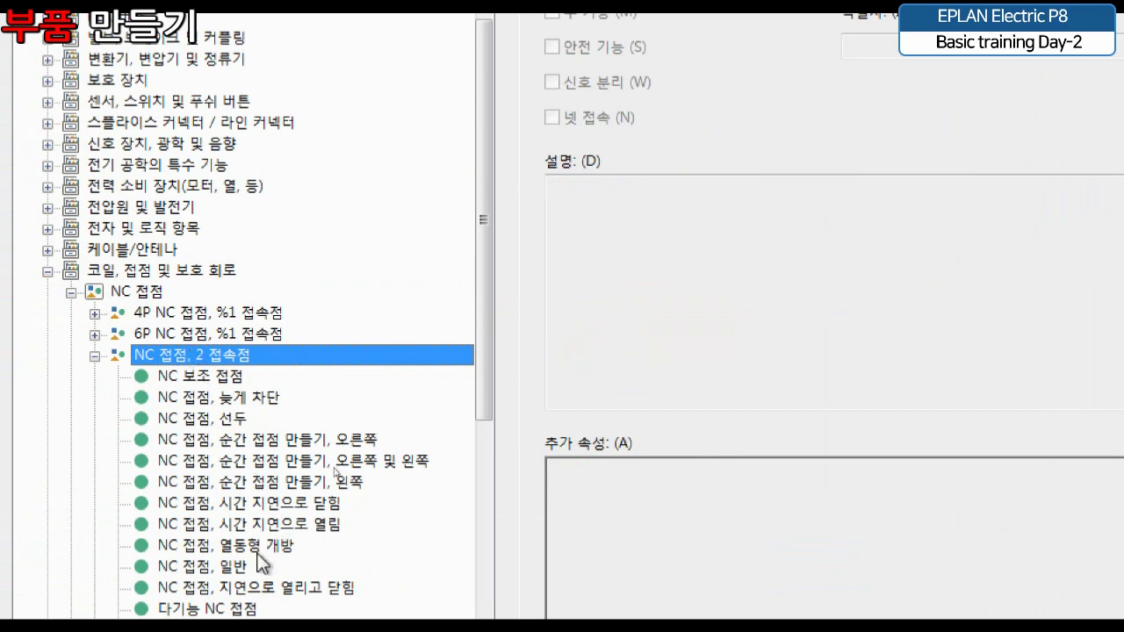
left_click(231, 565)
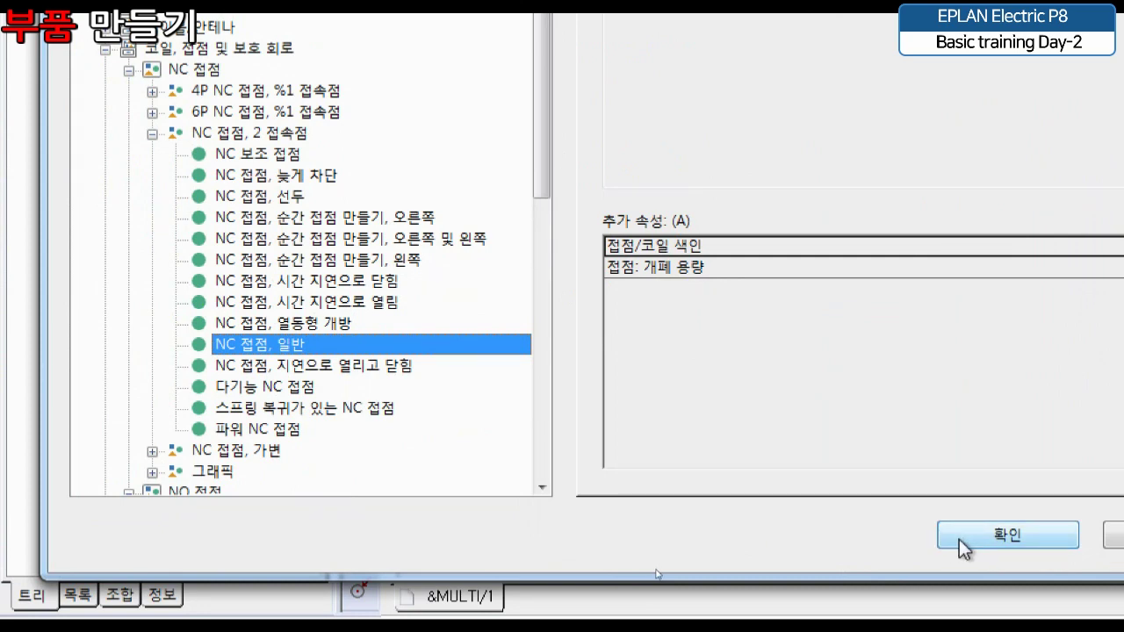
left_click(959, 539)
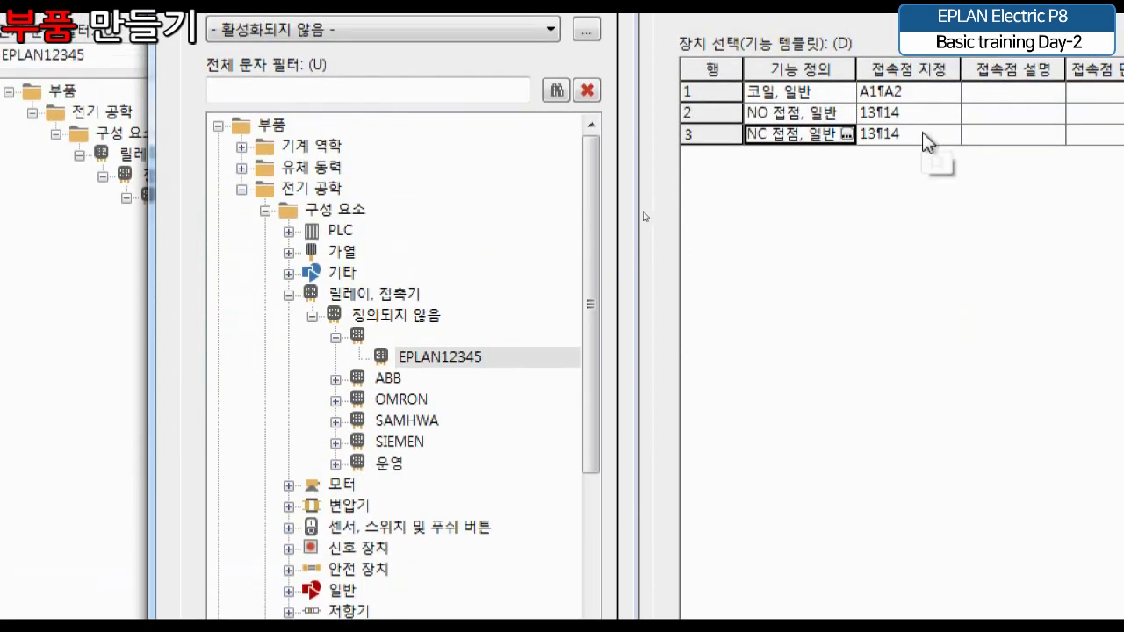
Set the NC 접점 row's 접속점 지정 to 98¶99 and its 기술적 특성 to 특성
left_click(922, 134)
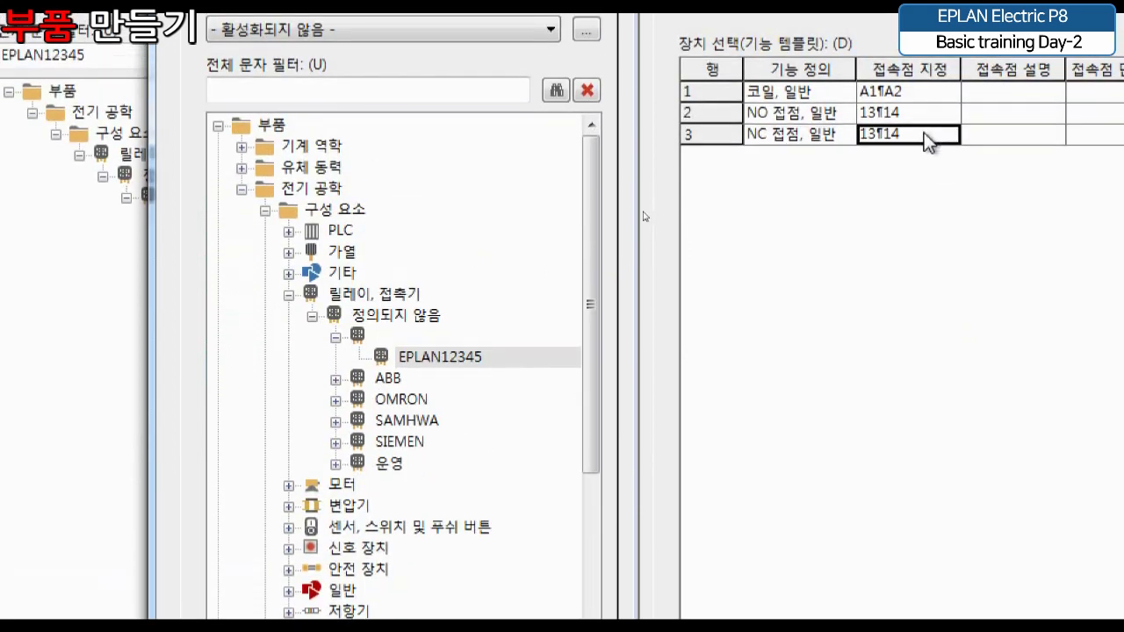
type("98")
key("ctrl+Return")
type("99")
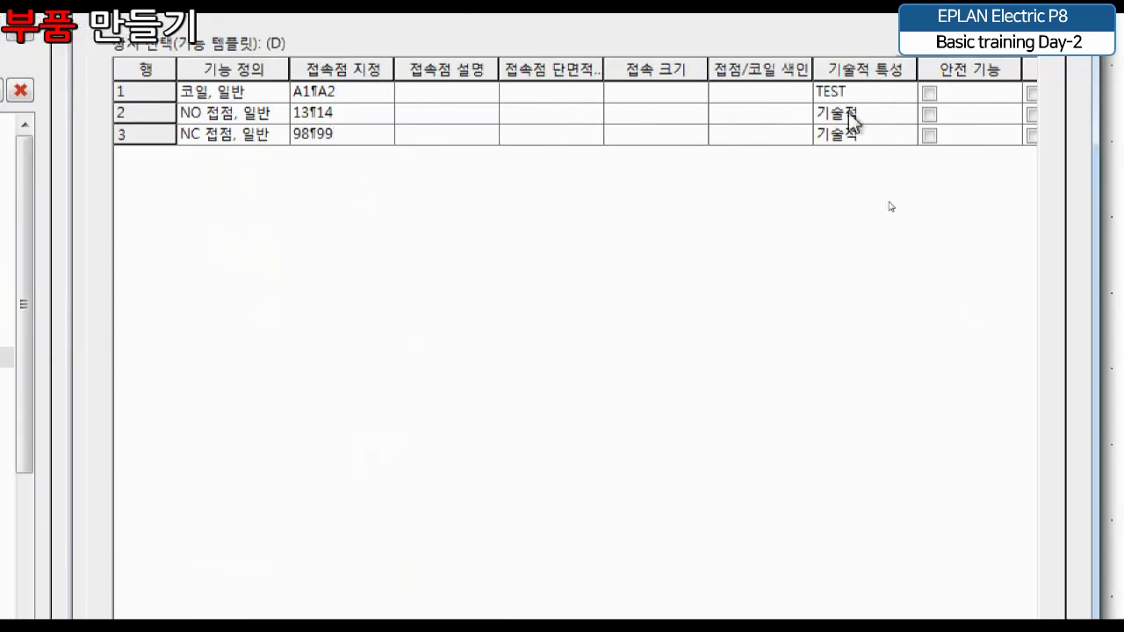
left_click(867, 134)
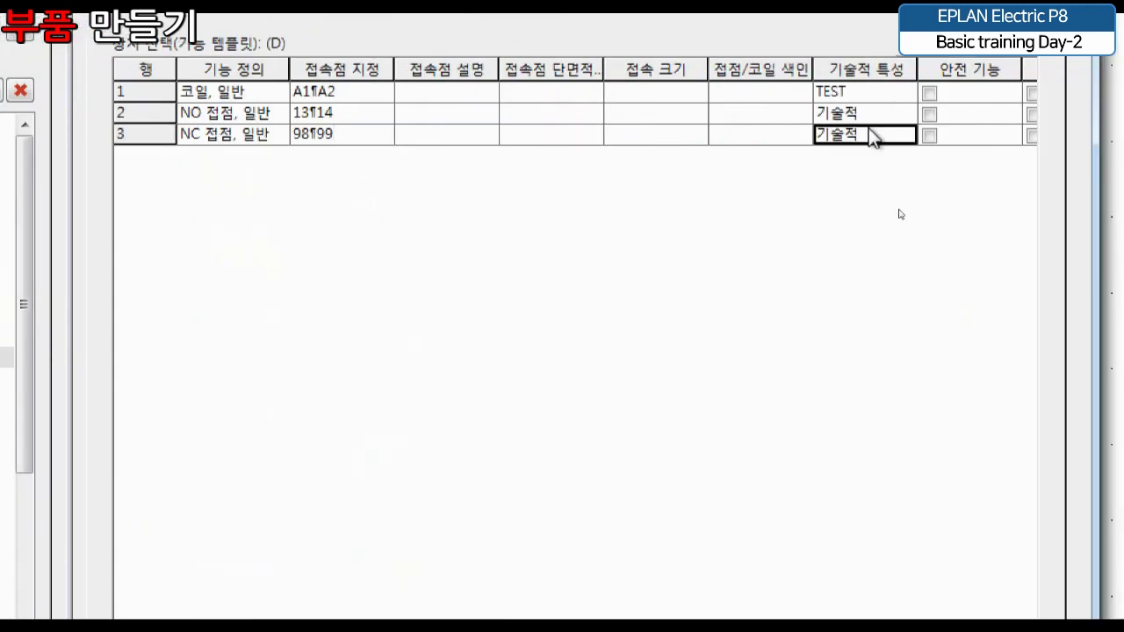
type("특성")
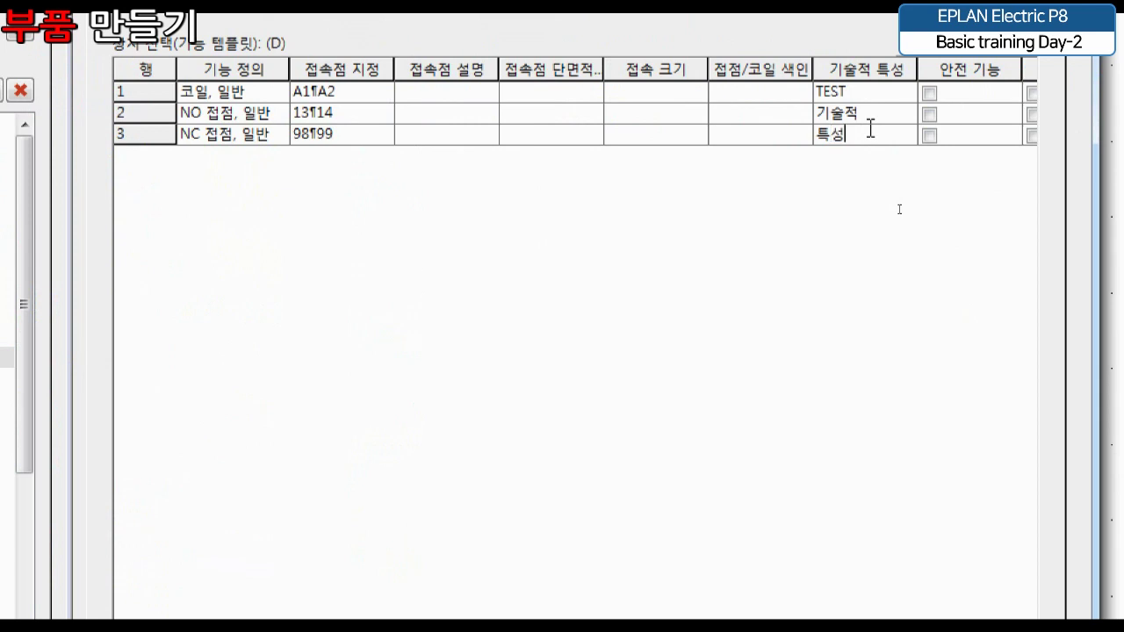
left_click(868, 95)
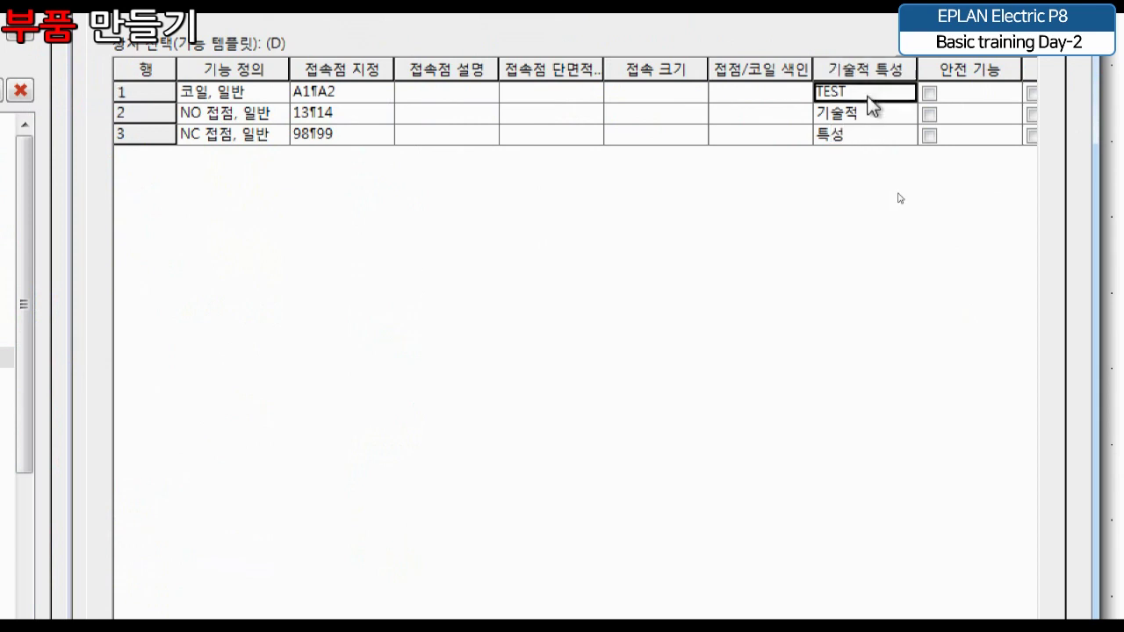
left_click(871, 135)
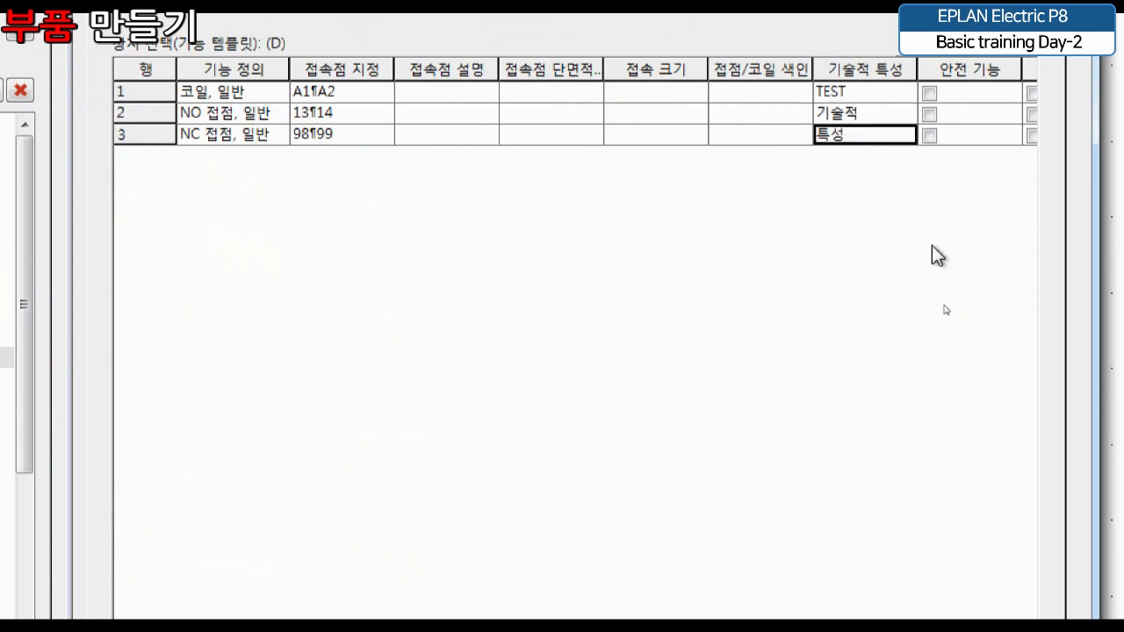
Set the 심볼 of the NC 접점 row to the time-delayed NC contact symbol IEC_symbol;1;8;0
left_click_drag(544, 470, 913, 468)
left_click(738, 174)
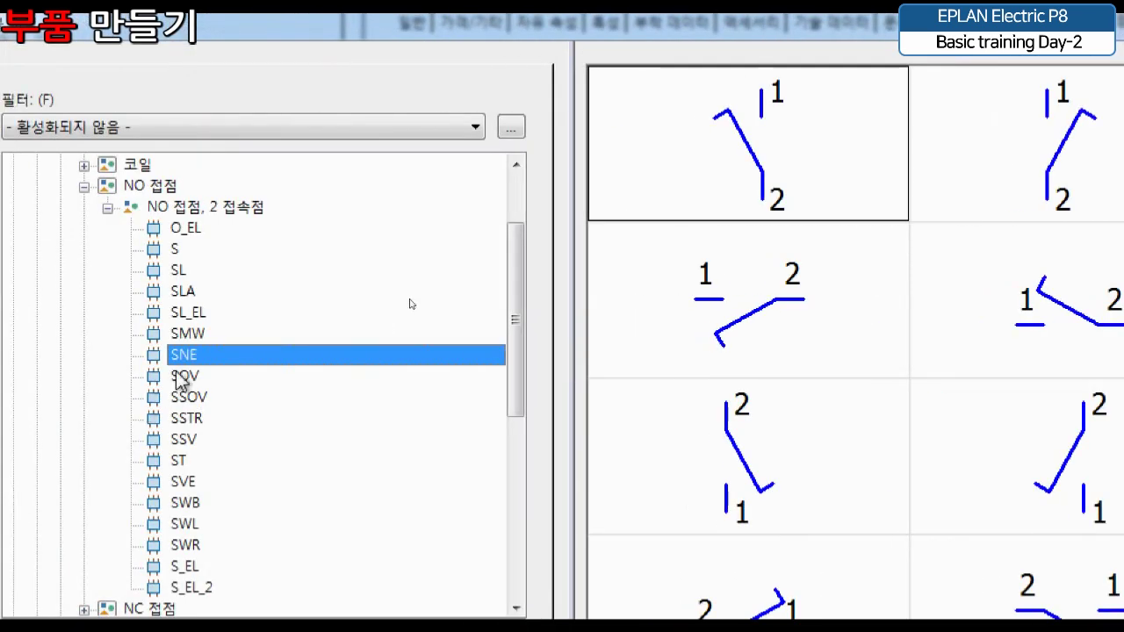
double_click(163, 188)
left_click(165, 209)
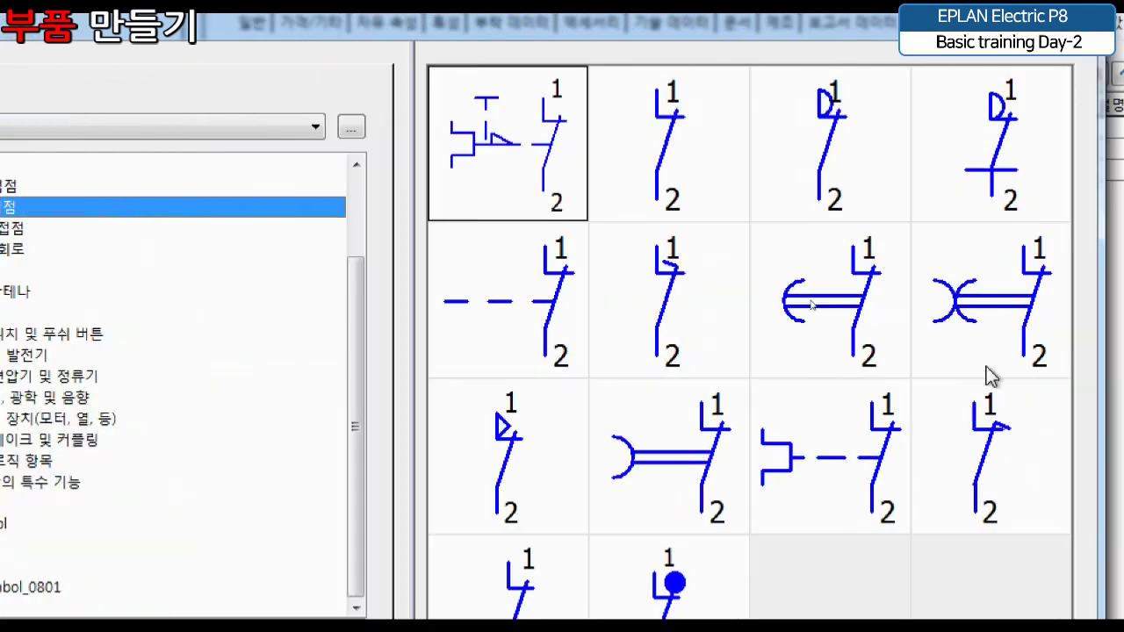
double_click(865, 307)
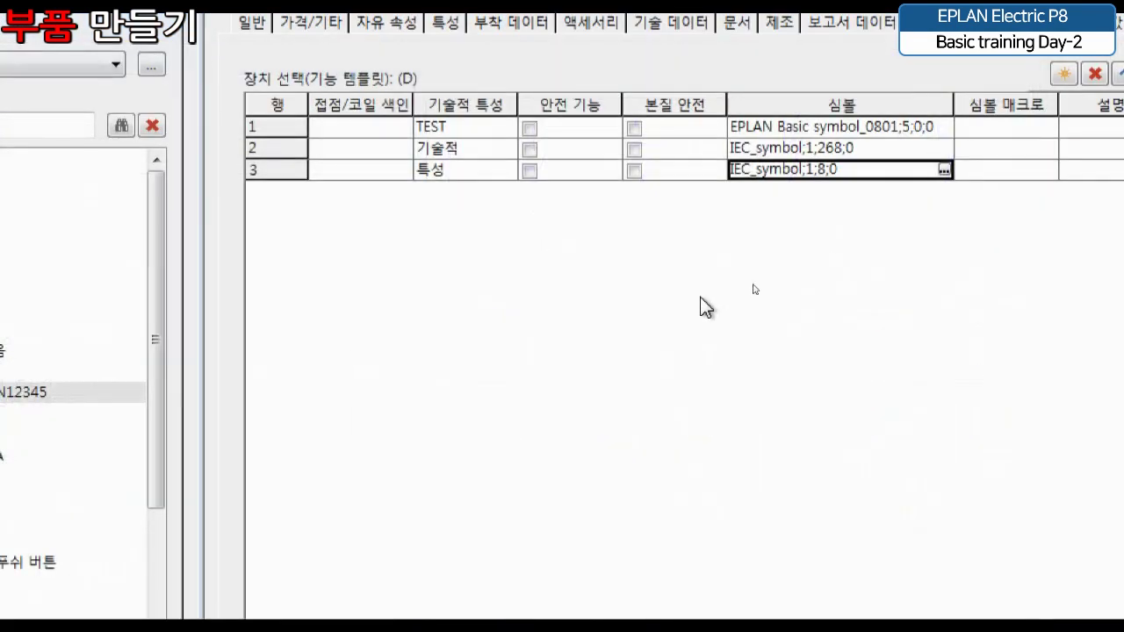
Apply the function template changes to EPLAN12345 and close parts management
left_click_drag(920, 569, 554, 569)
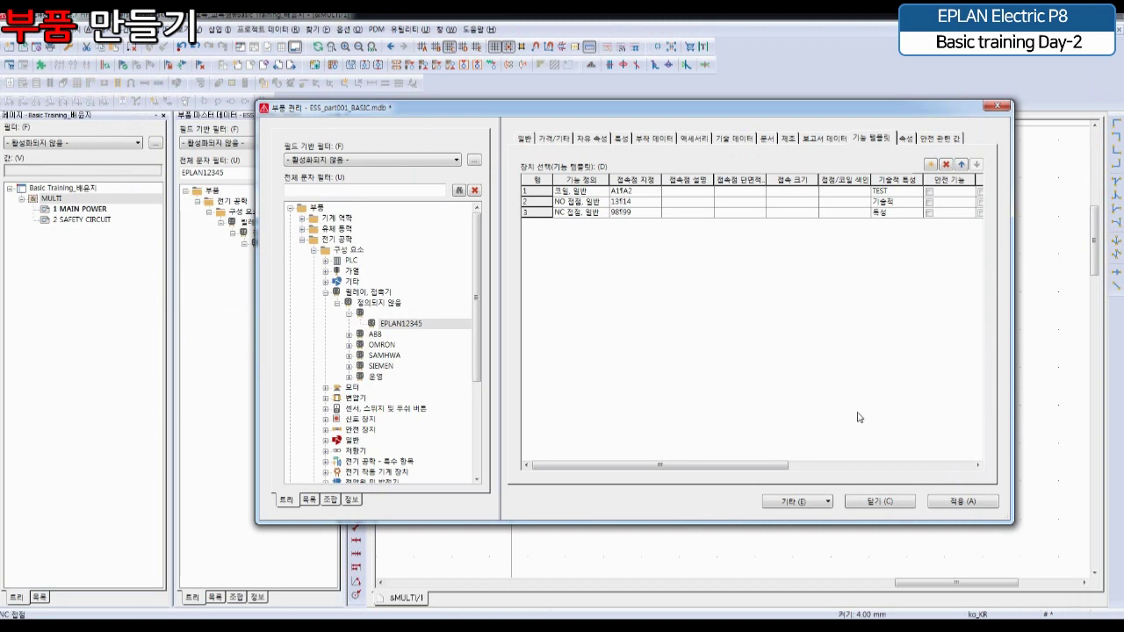
left_click(990, 501)
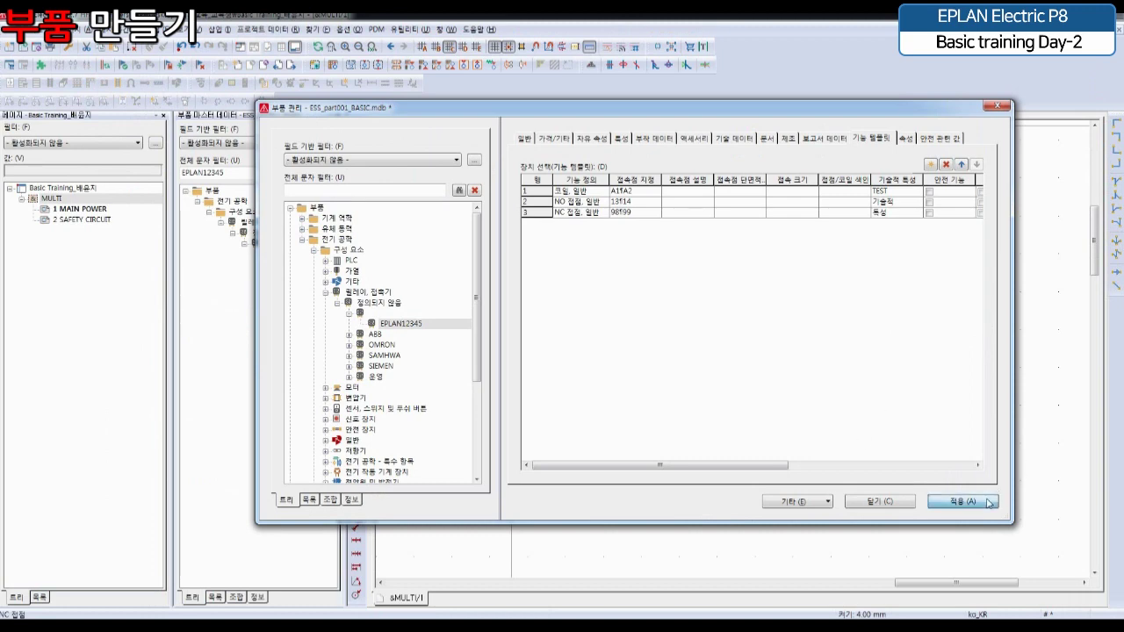
left_click(857, 504)
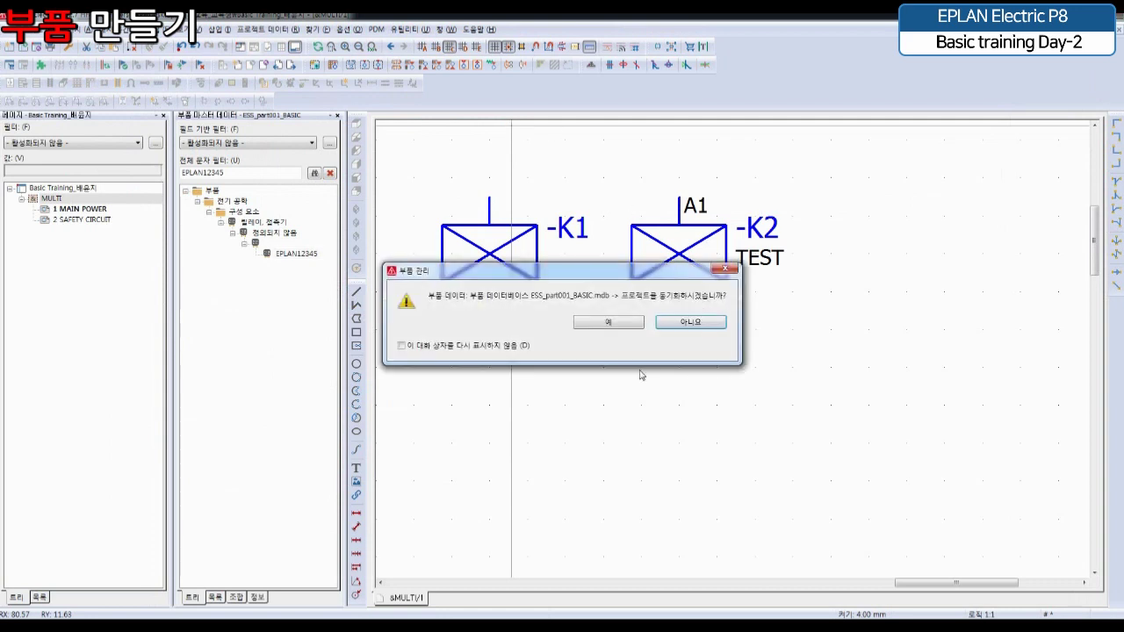
Synchronize the project's part data and insert EPLAN12345 as a device, placing its coil beside -K2 with the NO and NC contacts aligned beneath
left_click(606, 322)
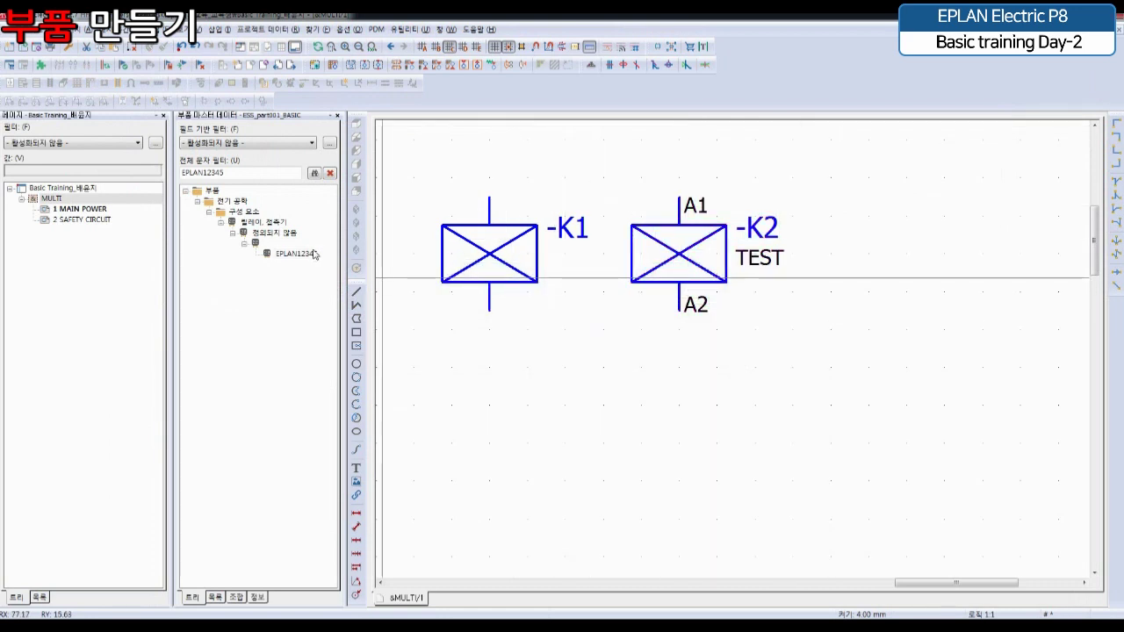
left_click(308, 256)
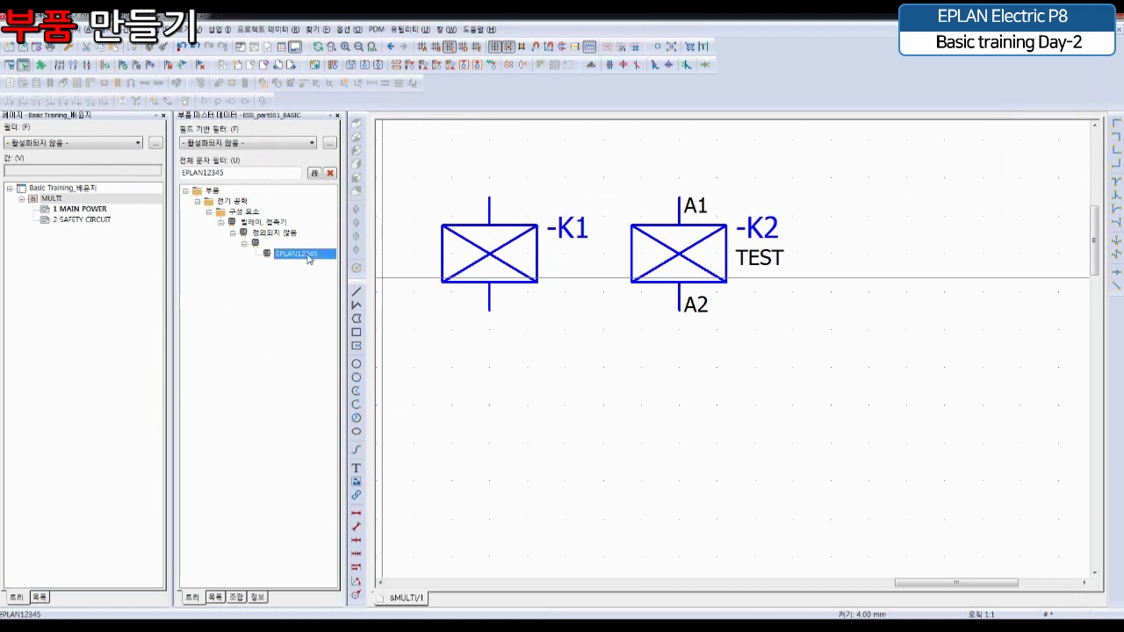
right_click(309, 257)
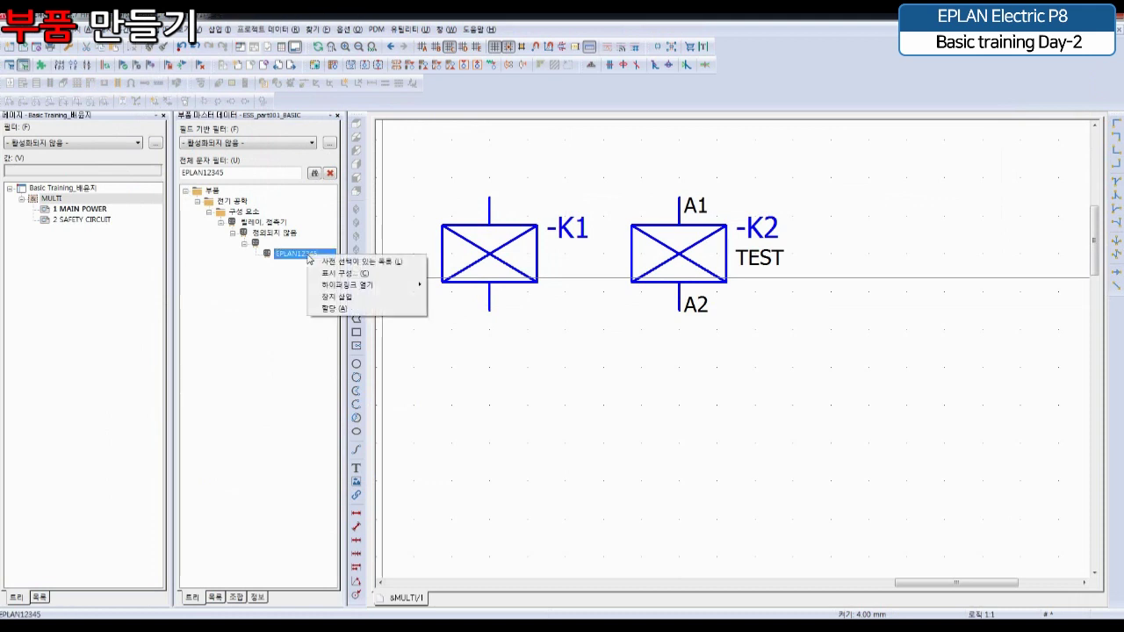
left_click(335, 298)
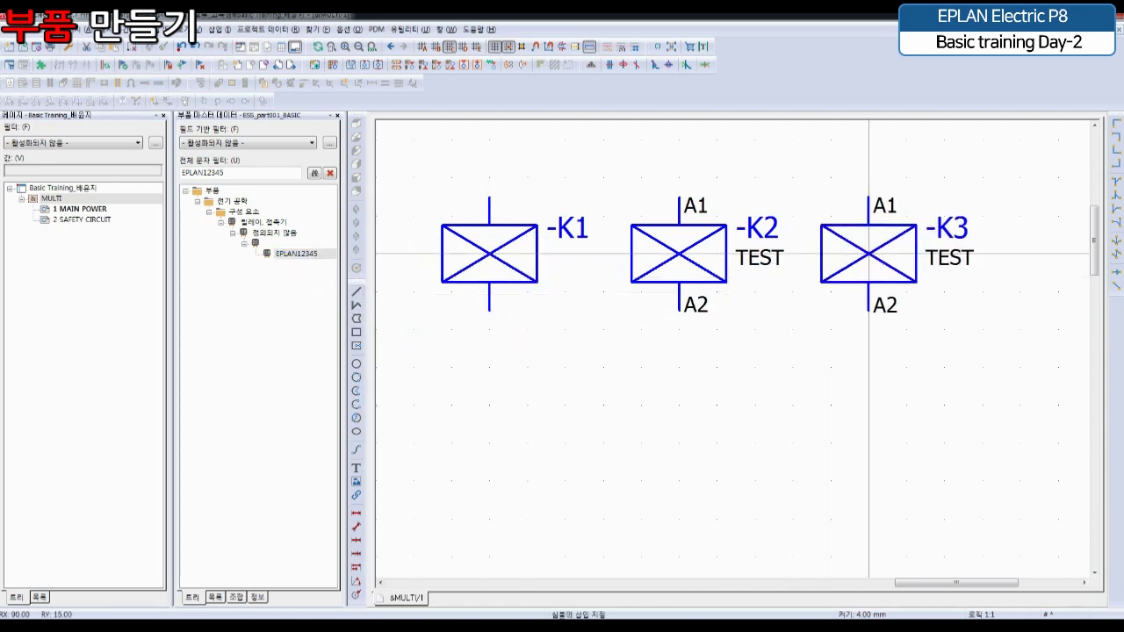
left_click(868, 254)
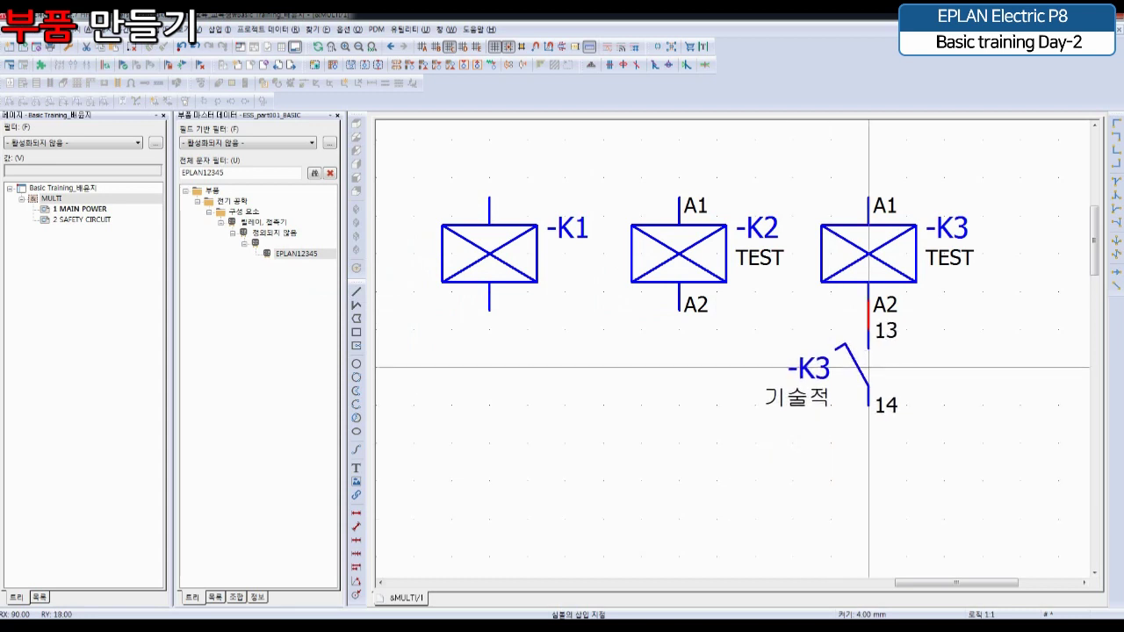
left_click(869, 367)
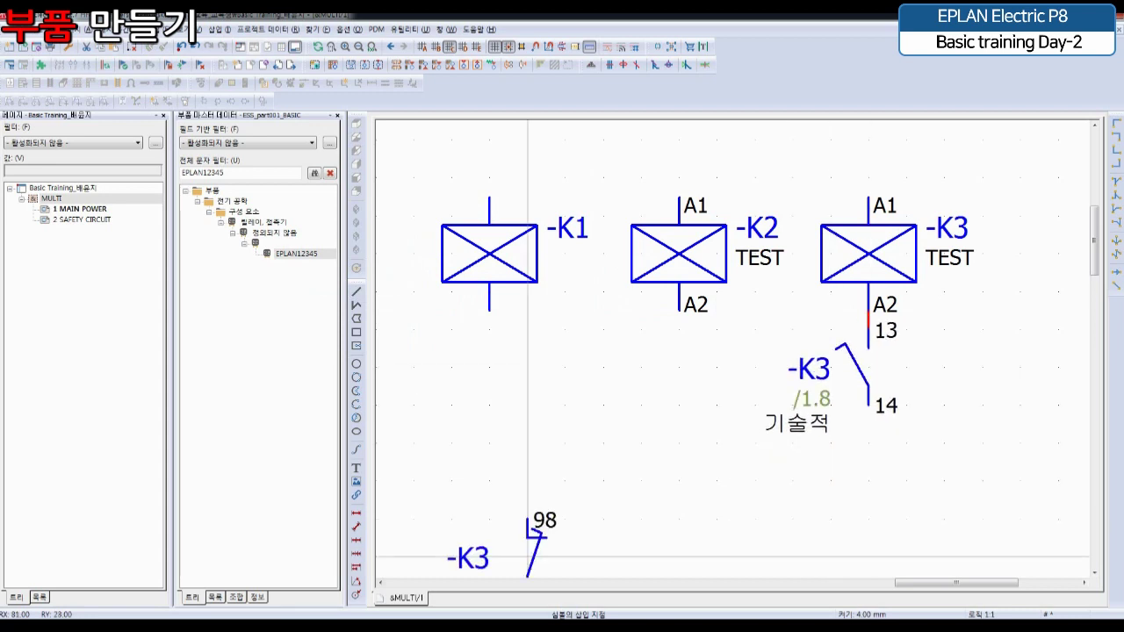
left_click(868, 481)
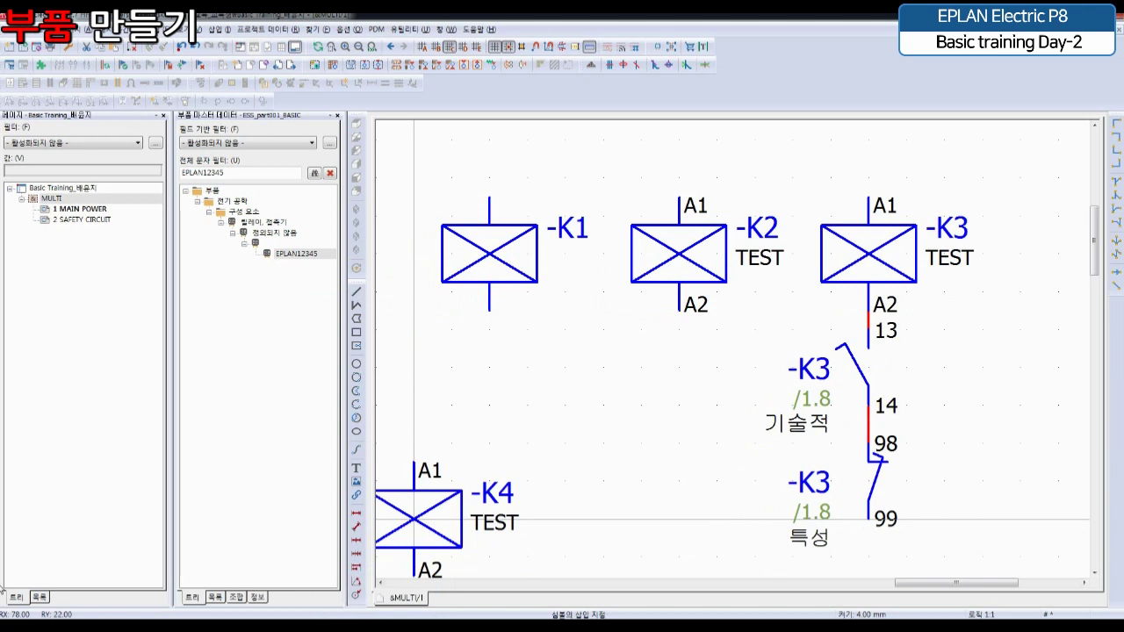
key("Escape")
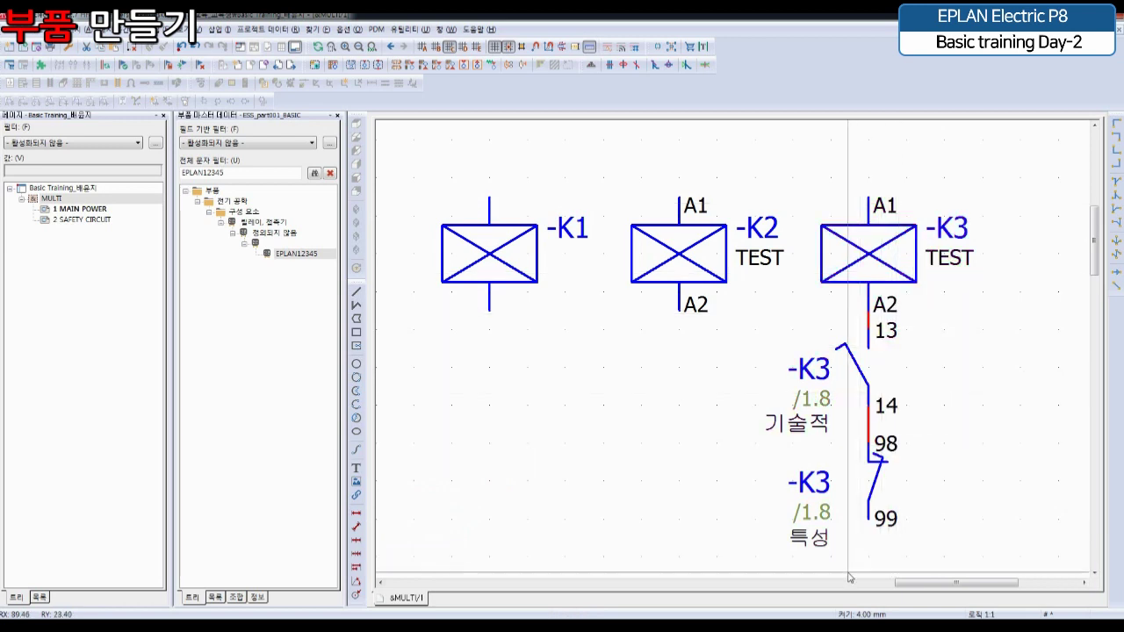
Examine the -K3 contacts' technical characteristics and the -SR1 safety relay on page 2 SAFETY CIRCUIT, and return to page 1 MAIN POWER
left_click(817, 428)
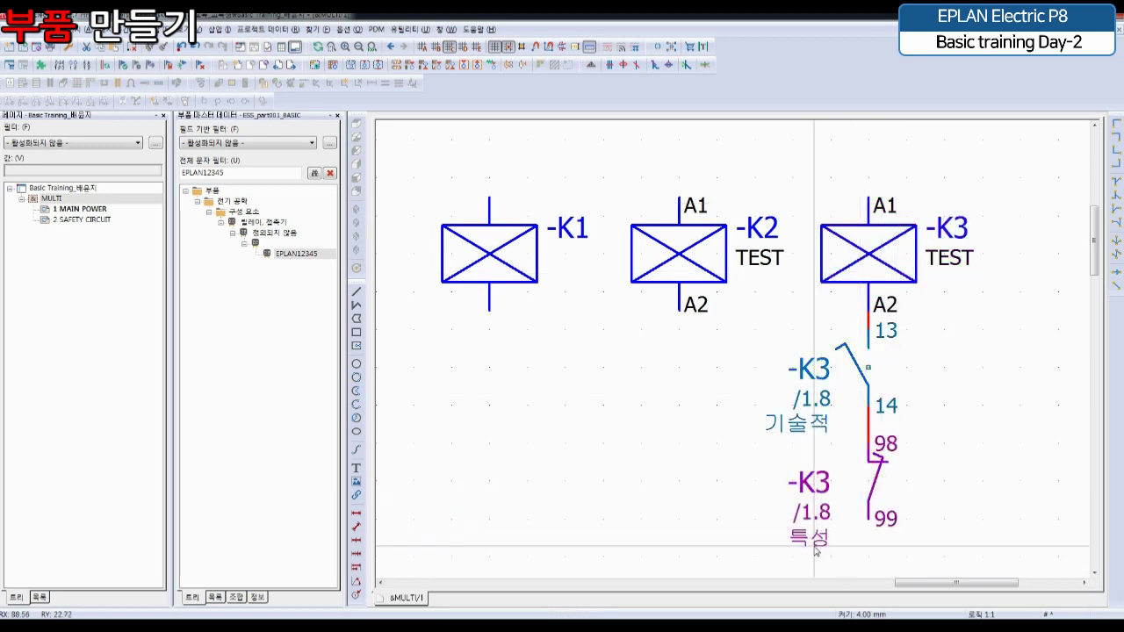
left_click(812, 533)
left_click(1046, 485)
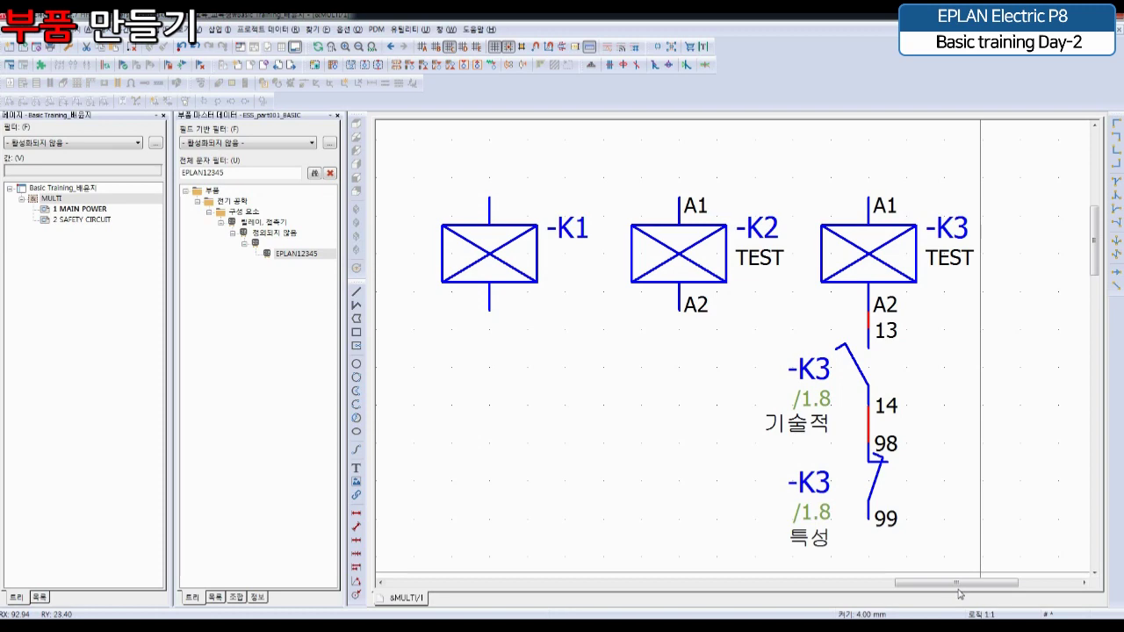
key("alt+3")
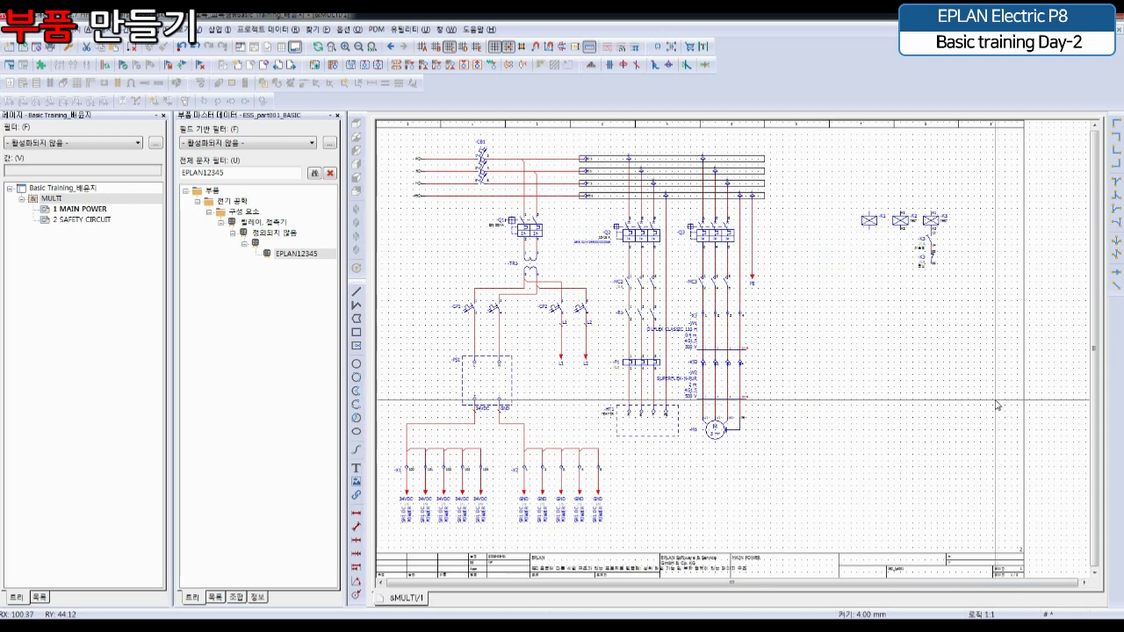
left_click(84, 220)
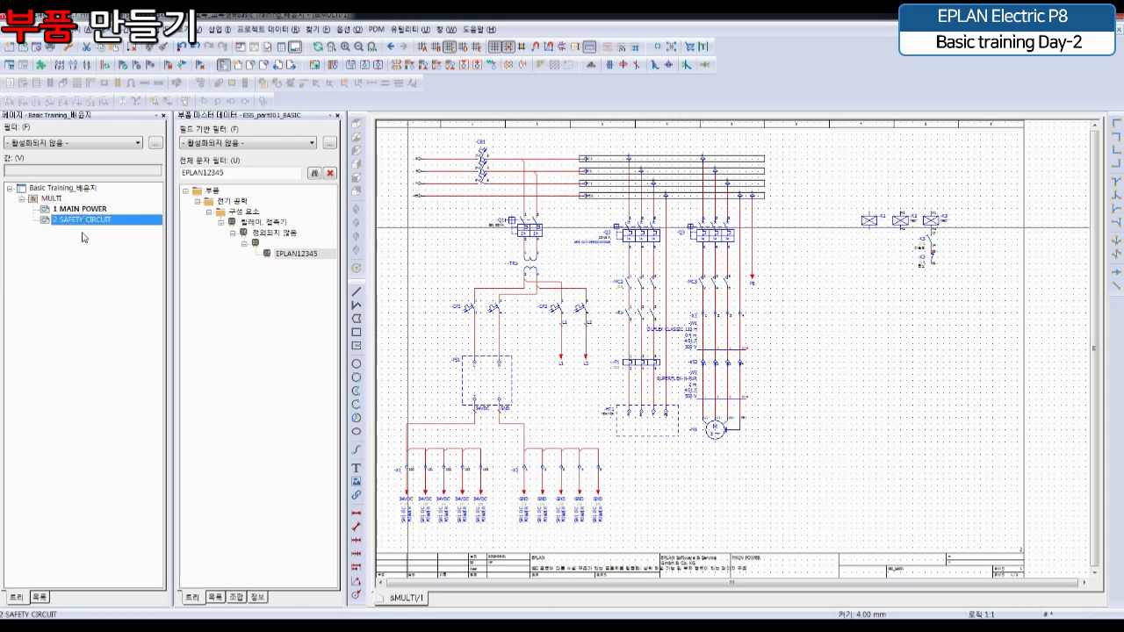
double_click(81, 218)
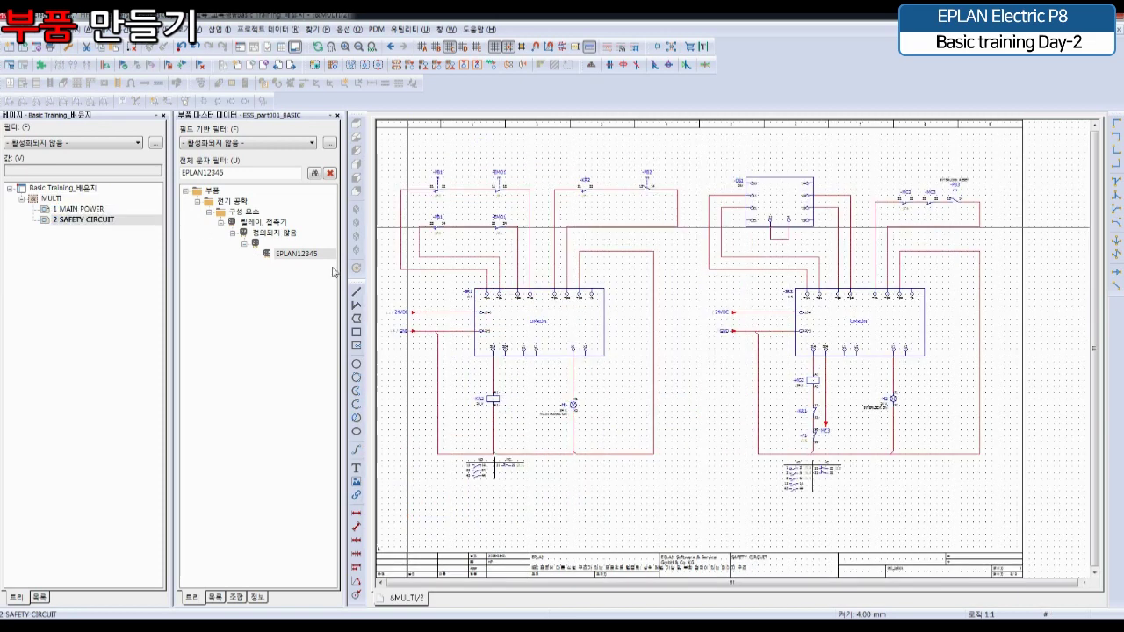
scroll(520, 342, "up", 4)
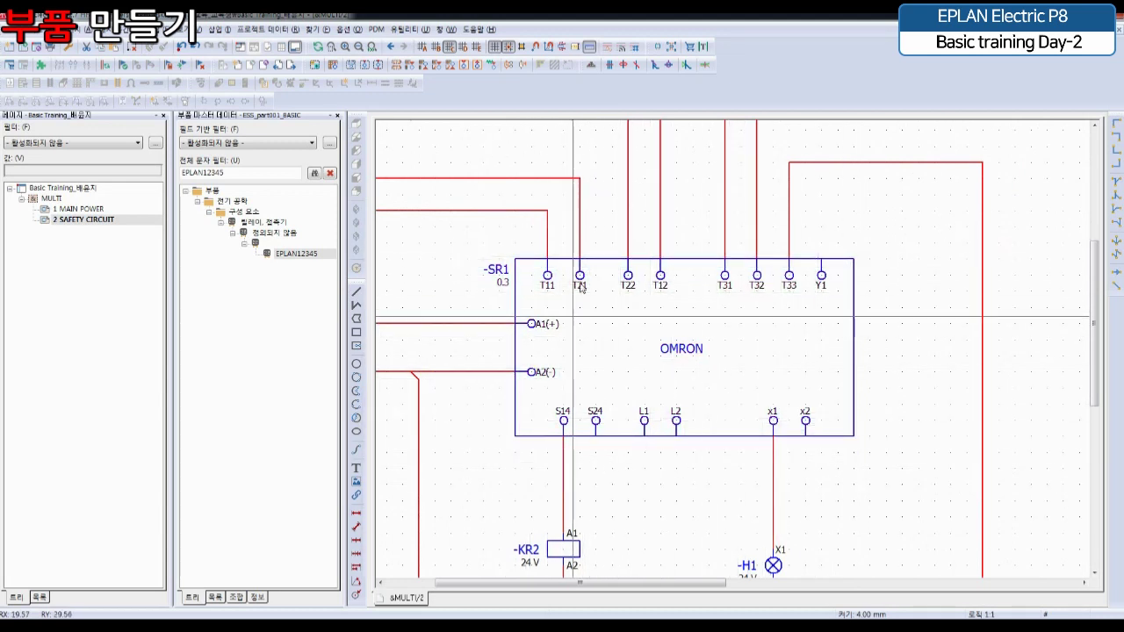
left_click(81, 208)
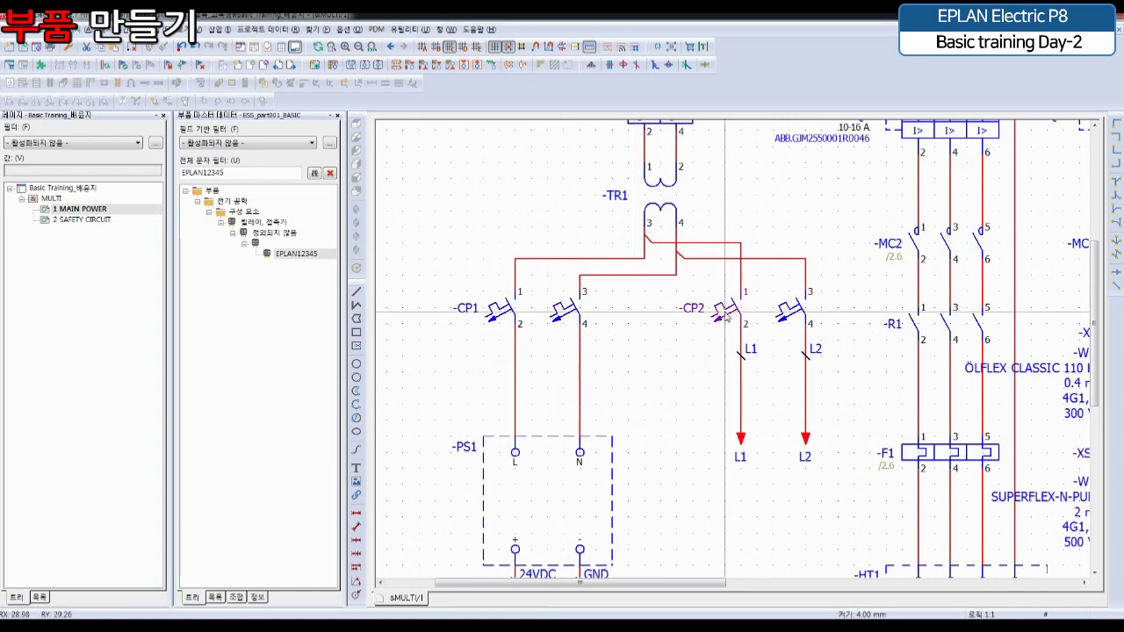
scroll(999, 325, "down", 5)
scroll(875, 316, "up", 5)
scroll(865, 316, "up", 2)
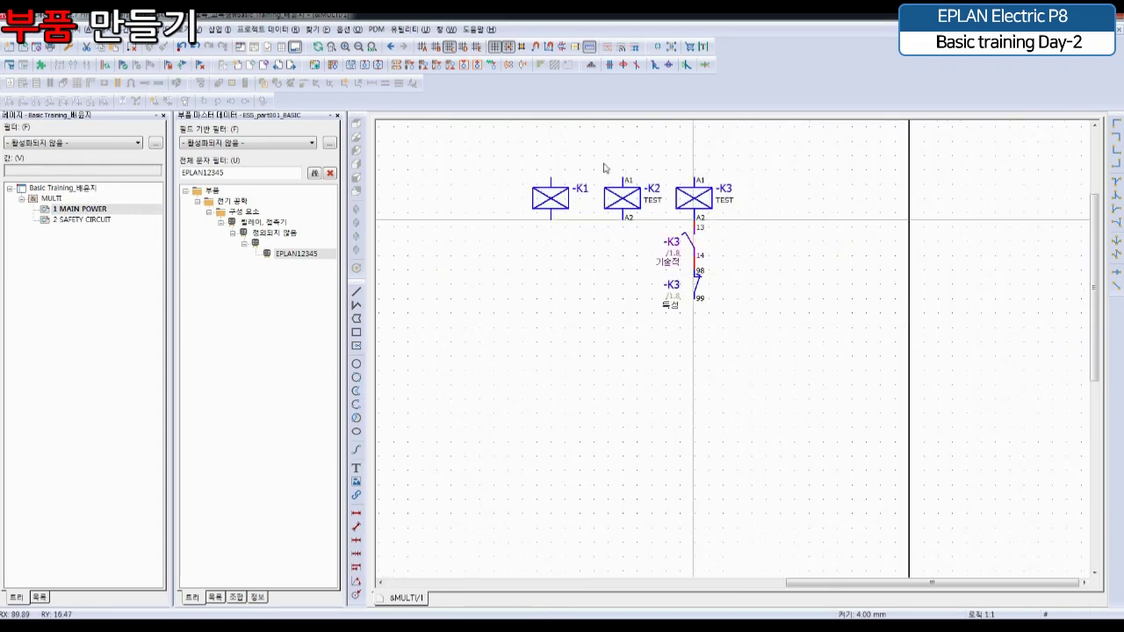
Open EPLAN12345 in parts management, review its function templates and bring up its technical data
left_click(410, 29)
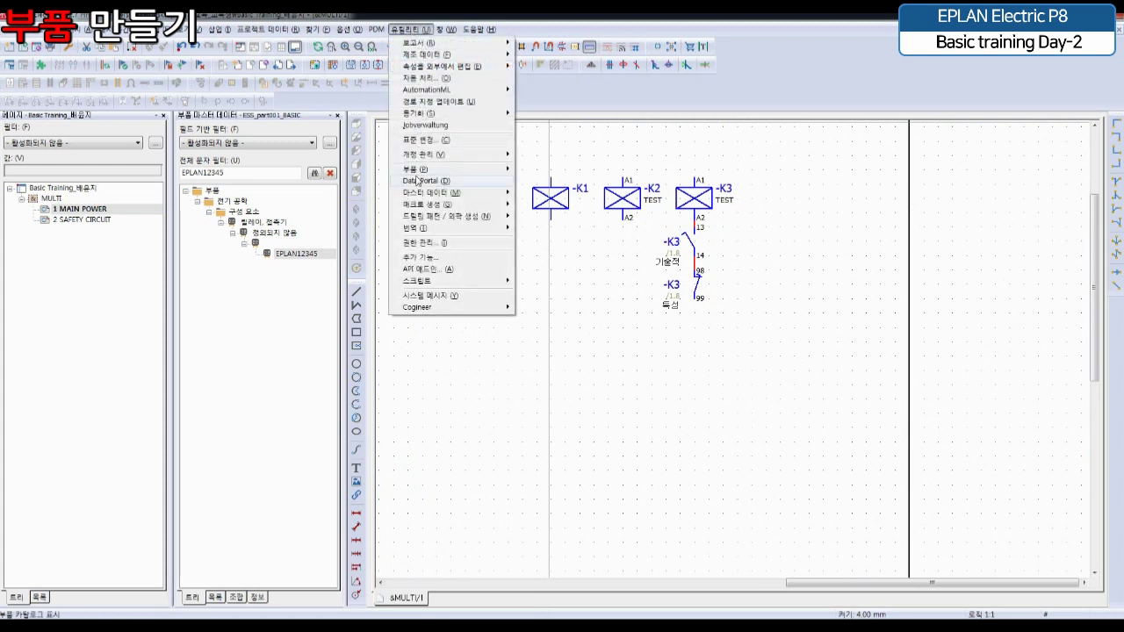
mouse_move(418, 170)
left_click(536, 171)
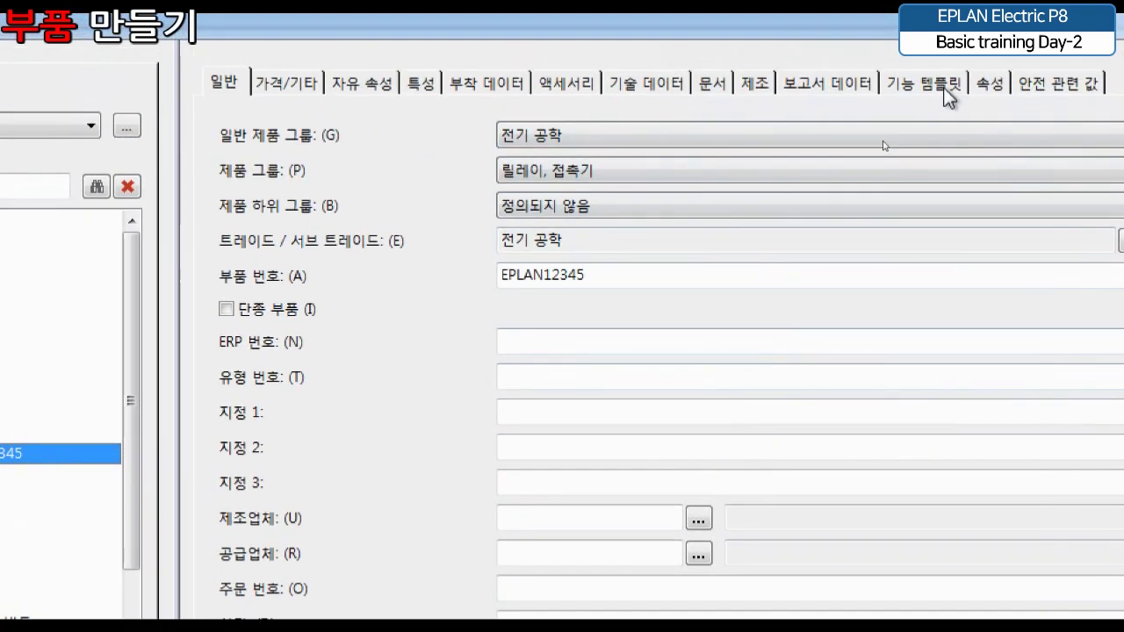
left_click(943, 86)
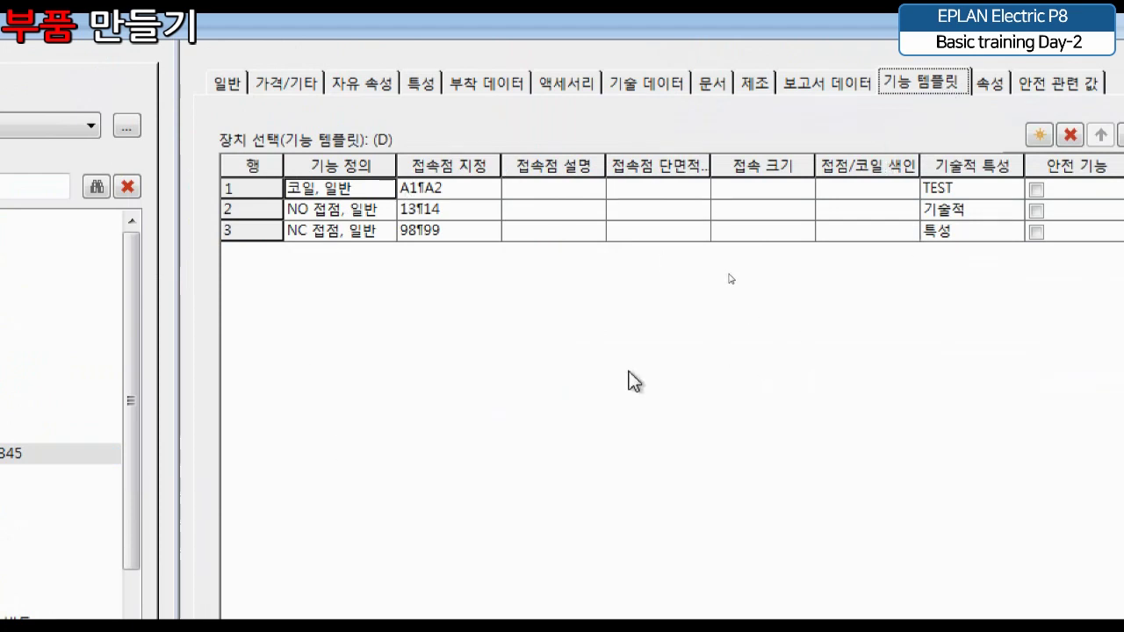
left_click(626, 95)
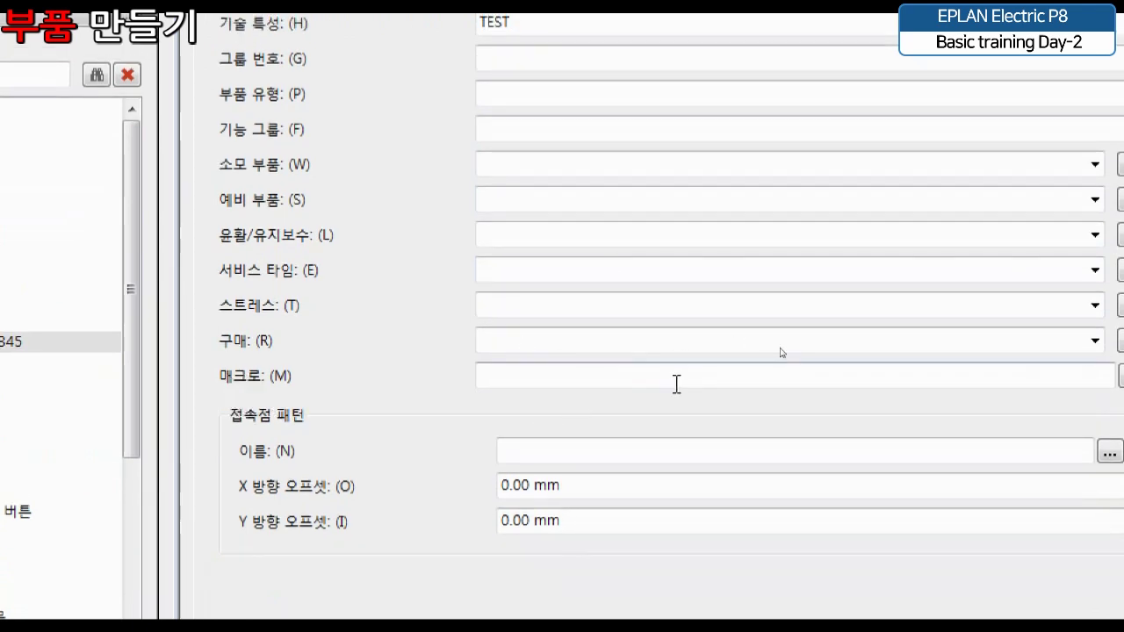
Assign Basic Training macro.ema from the desktop folder 기본교육_교육생 as the part's macro, checking it with the preview turned on
left_click(998, 376)
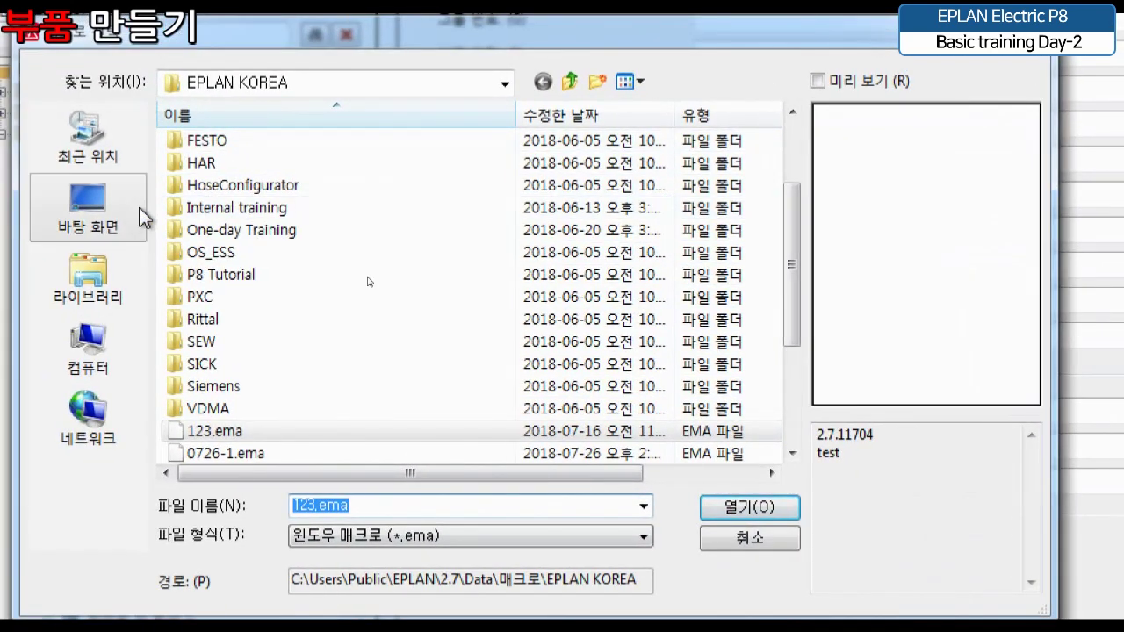
left_click(136, 211)
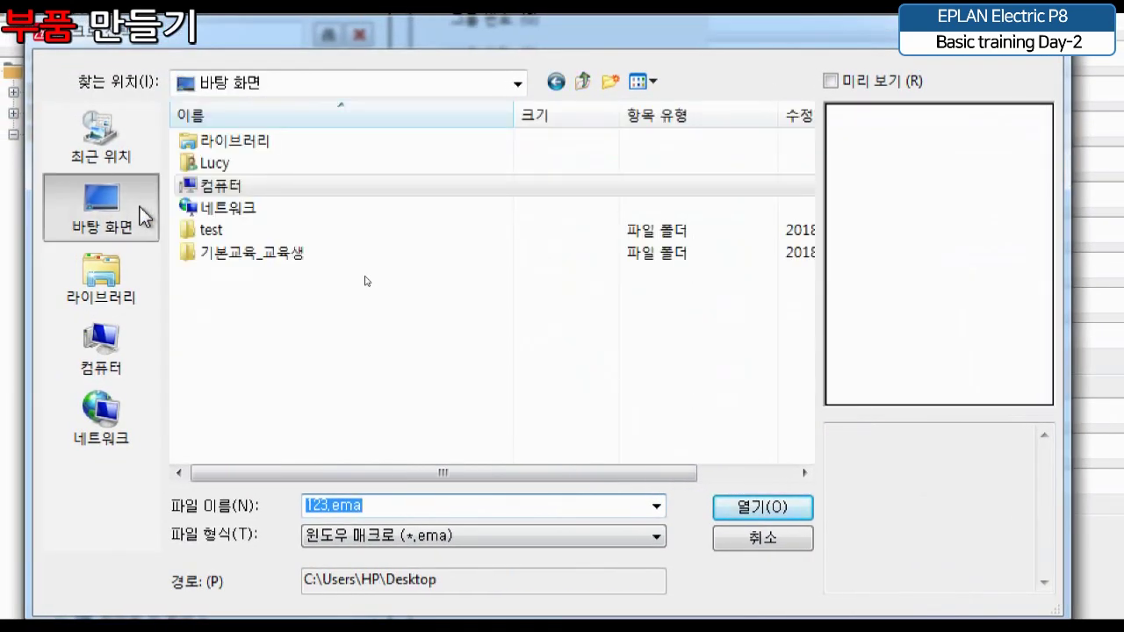
double_click(249, 254)
left_click(264, 230)
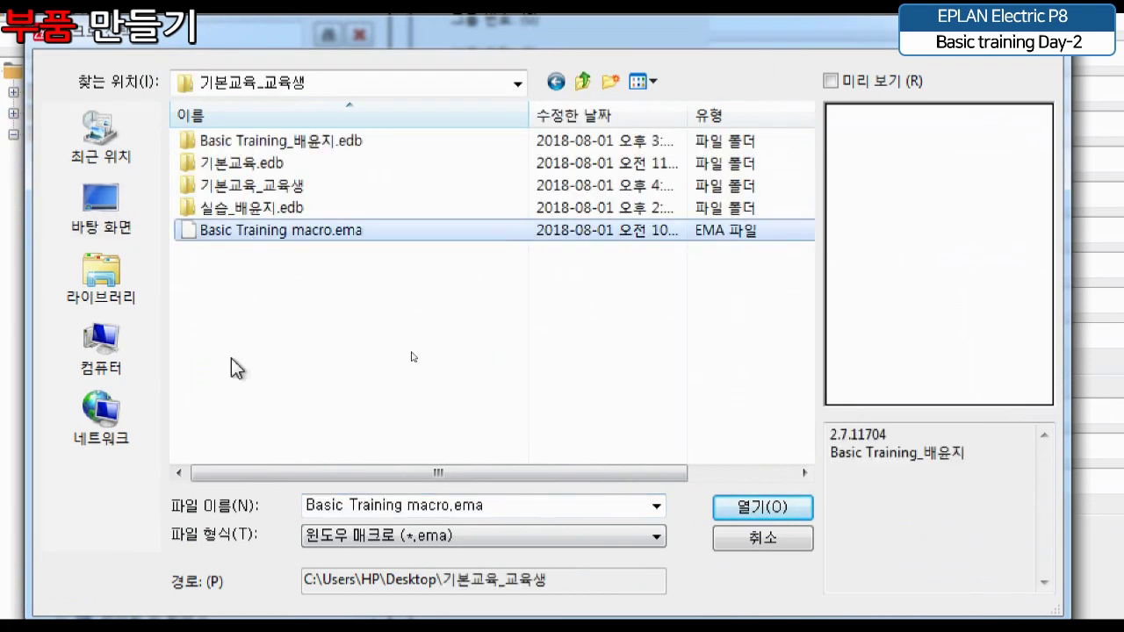
left_click(901, 80)
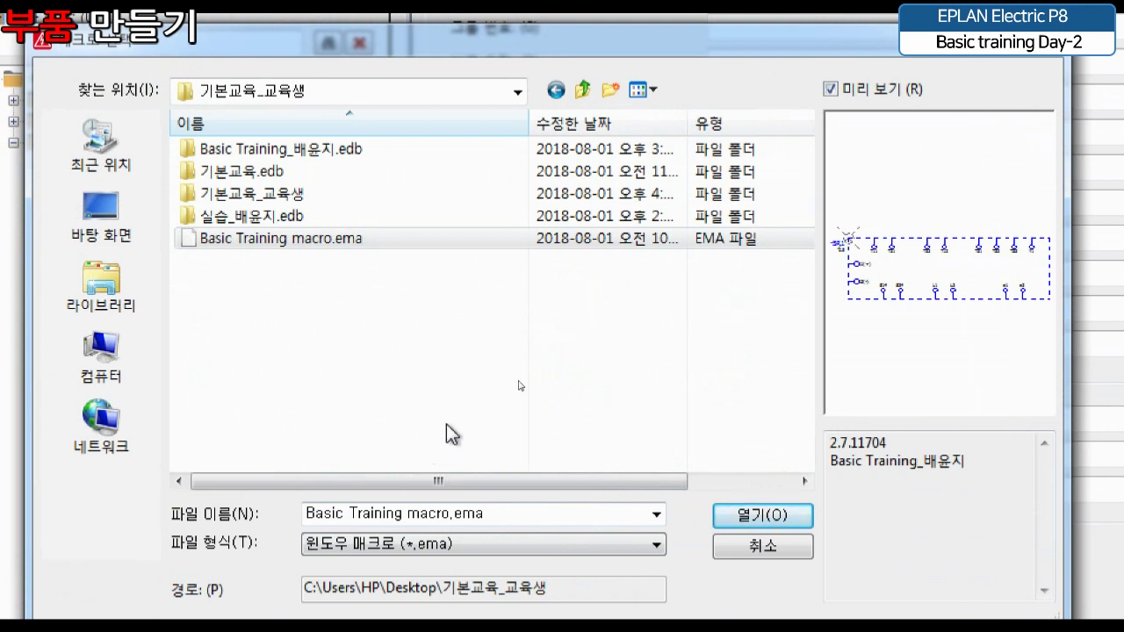
left_click(363, 241)
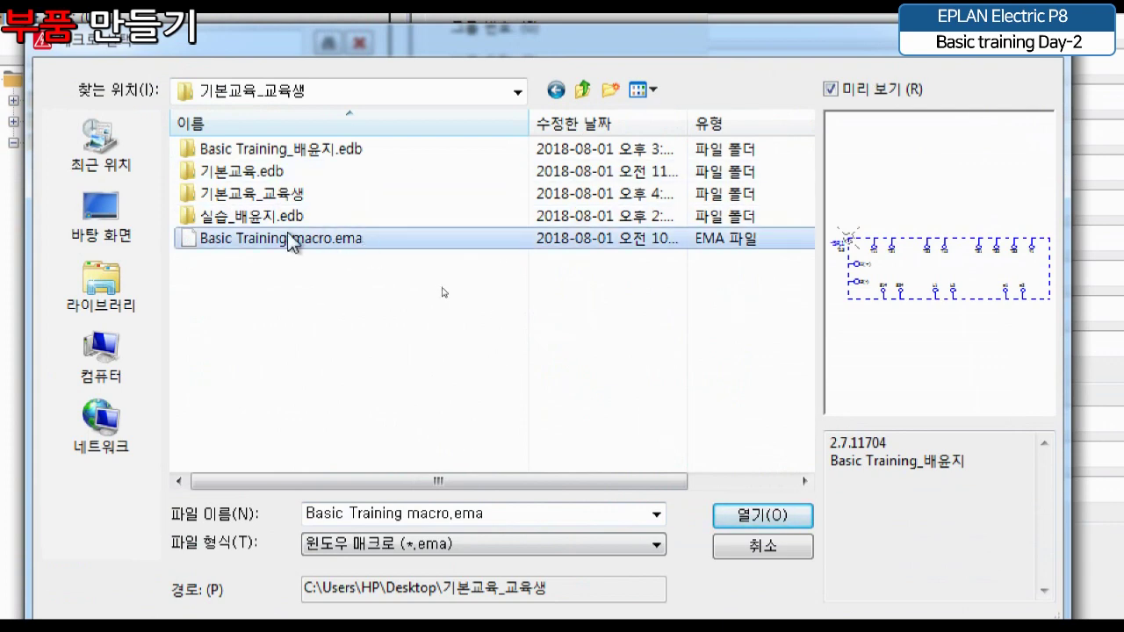
left_click(736, 522)
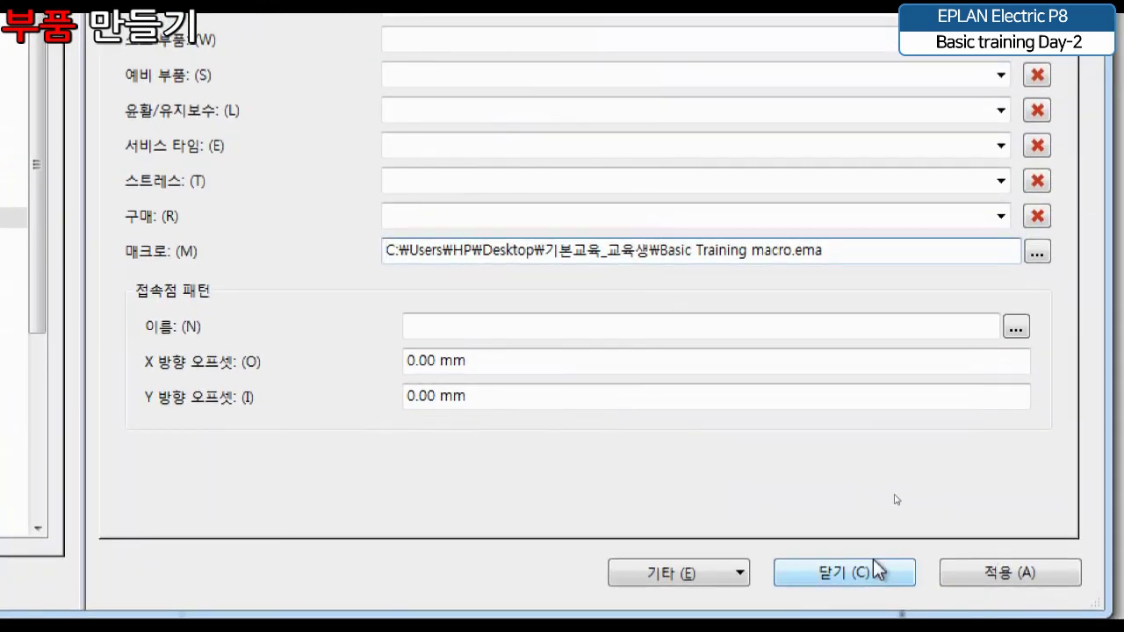
Close parts management, saving the macro change to EPLAN12345 and synchronizing the part data into the project
left_click(873, 562)
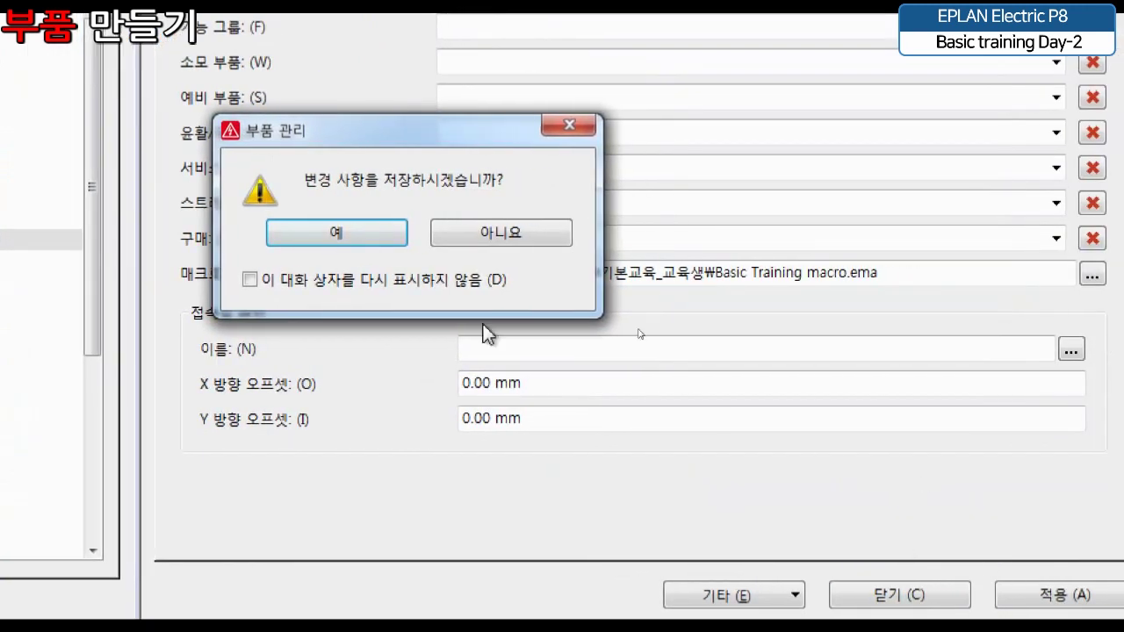
left_click(358, 234)
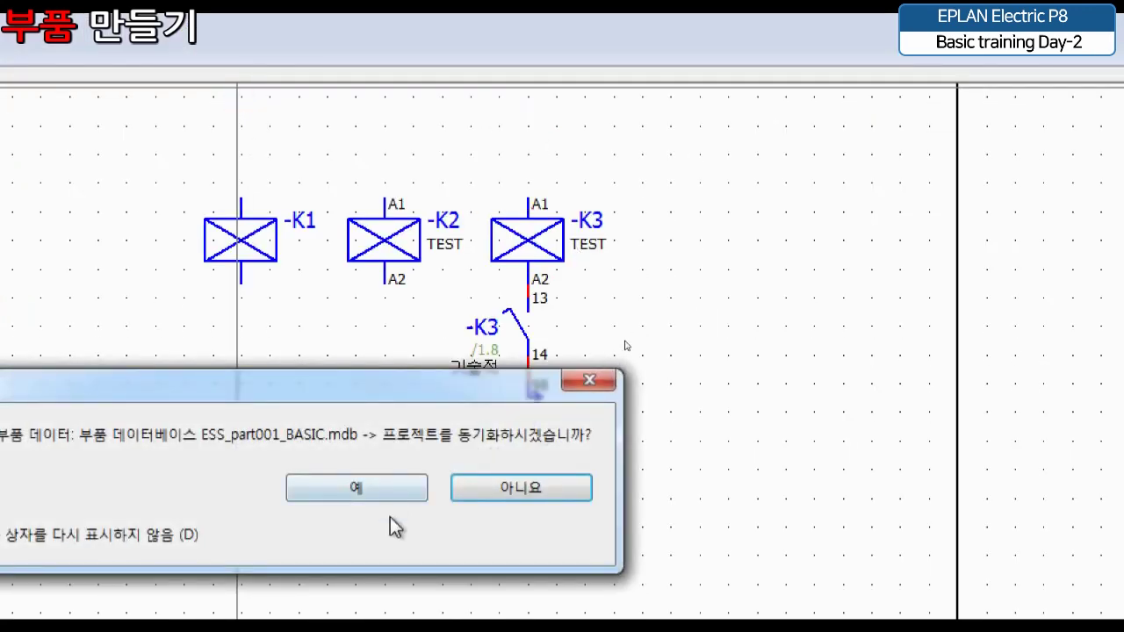
left_click(327, 489)
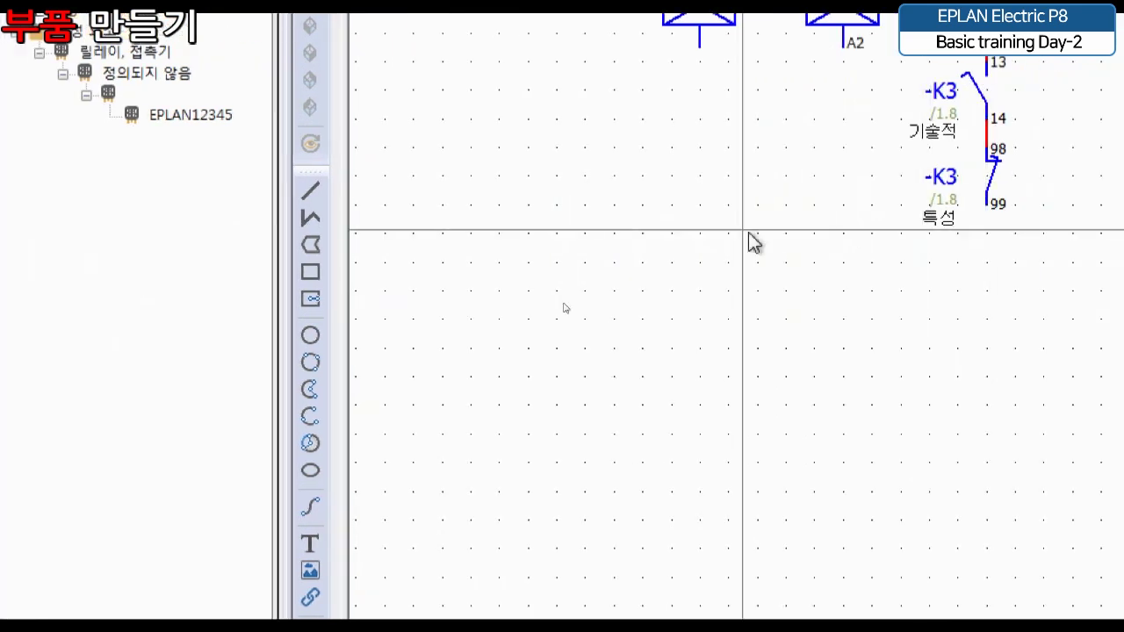
Insert EPLAN12345 as a device again, placing its macro in the empty area below the -K3 contacts with insertion mode 수정하지 않음
middle_click_drag(702, 326, 678, 136)
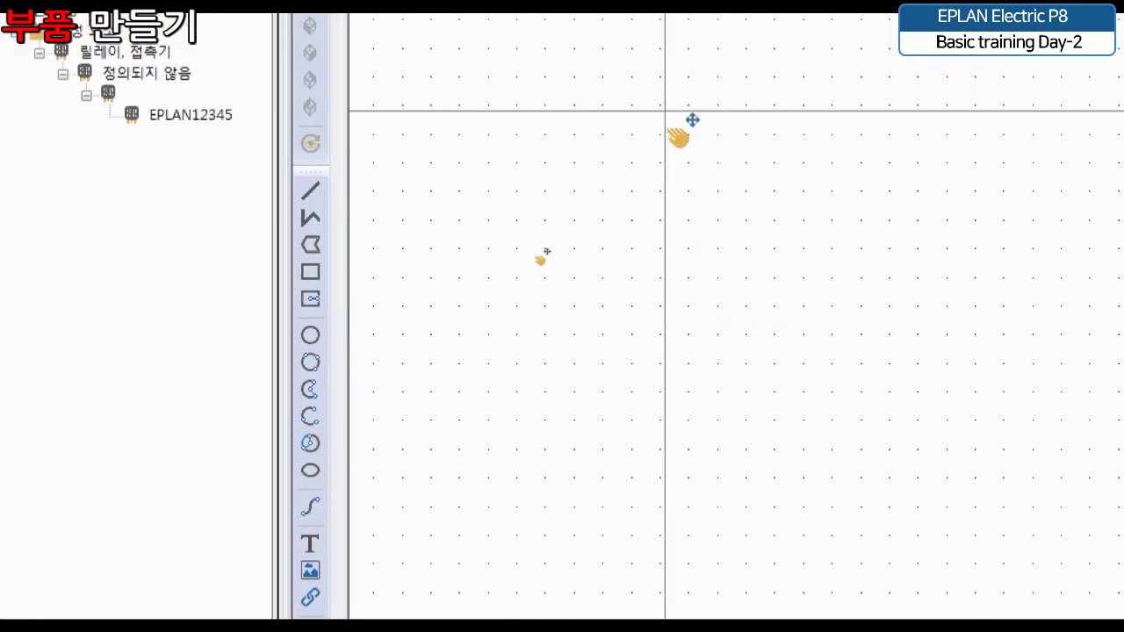
right_click(177, 112)
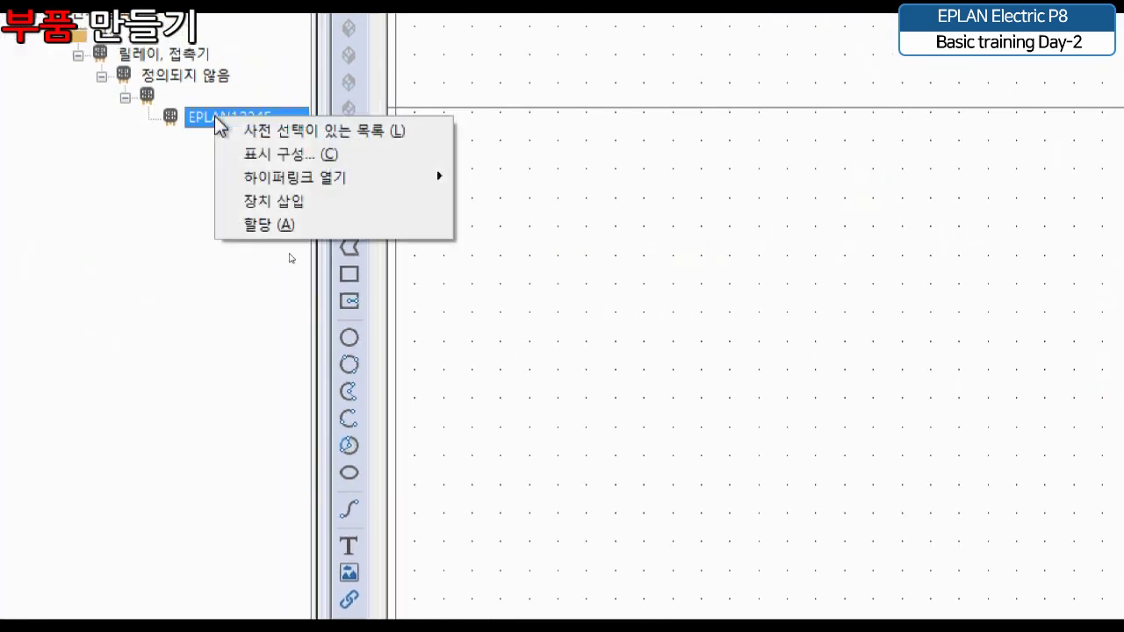
left_click(266, 200)
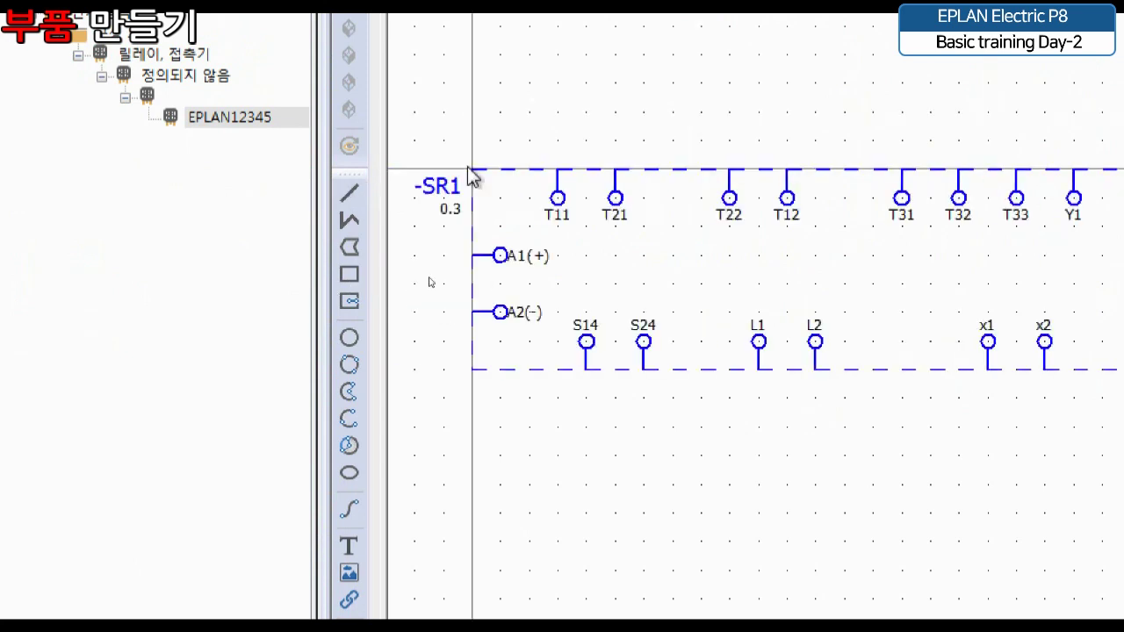
left_click(529, 171)
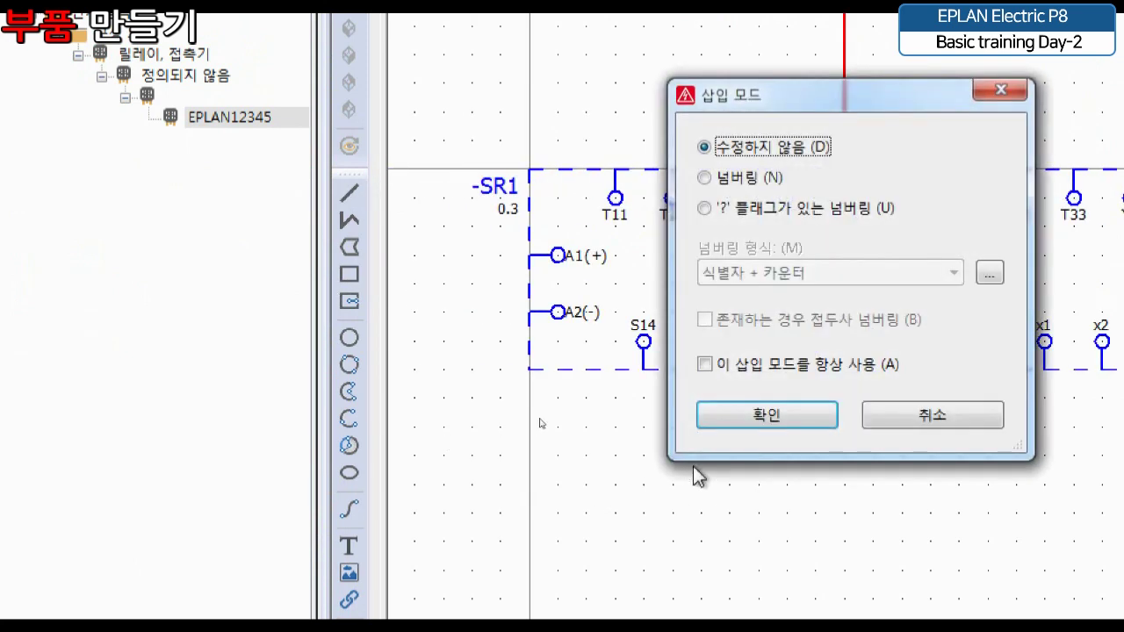
left_click(743, 413)
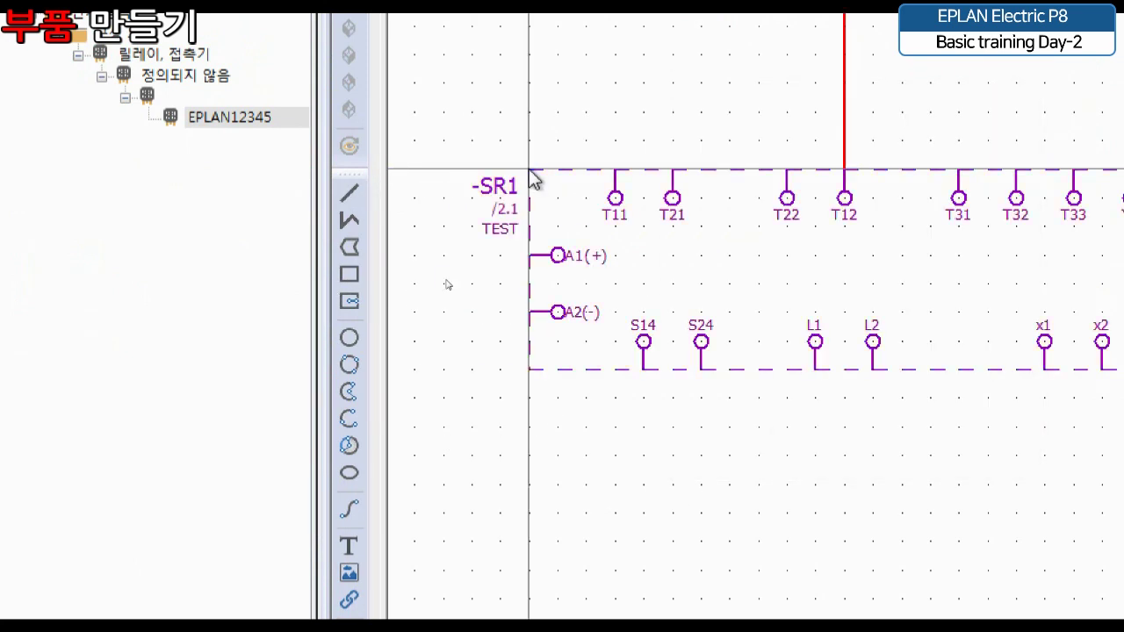
key("Escape")
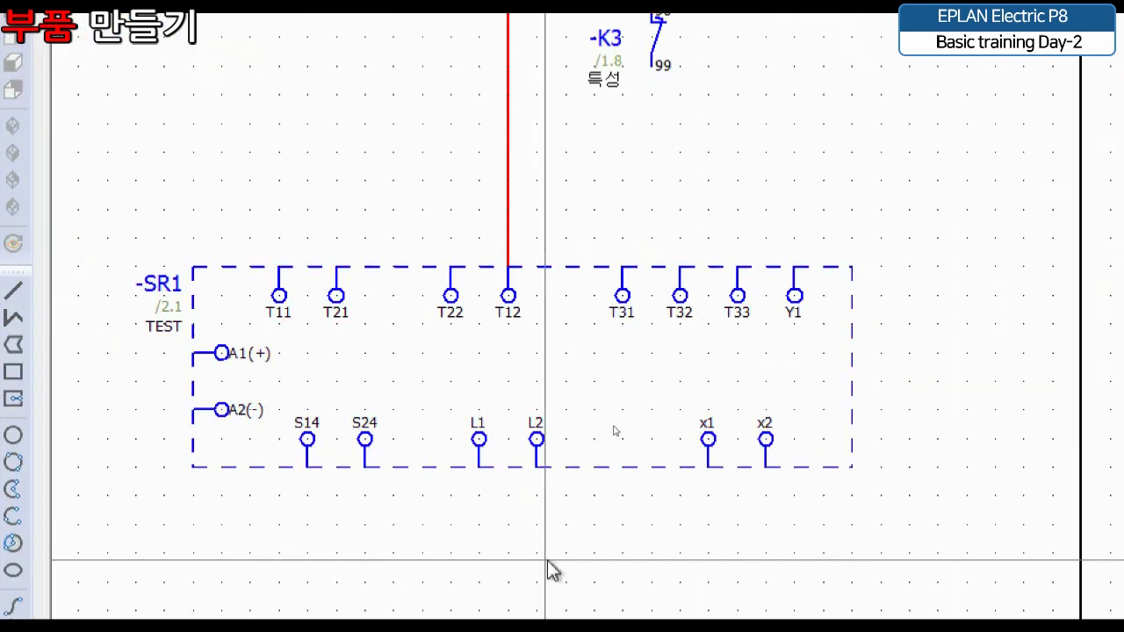
scroll(482, 466, "up", 2)
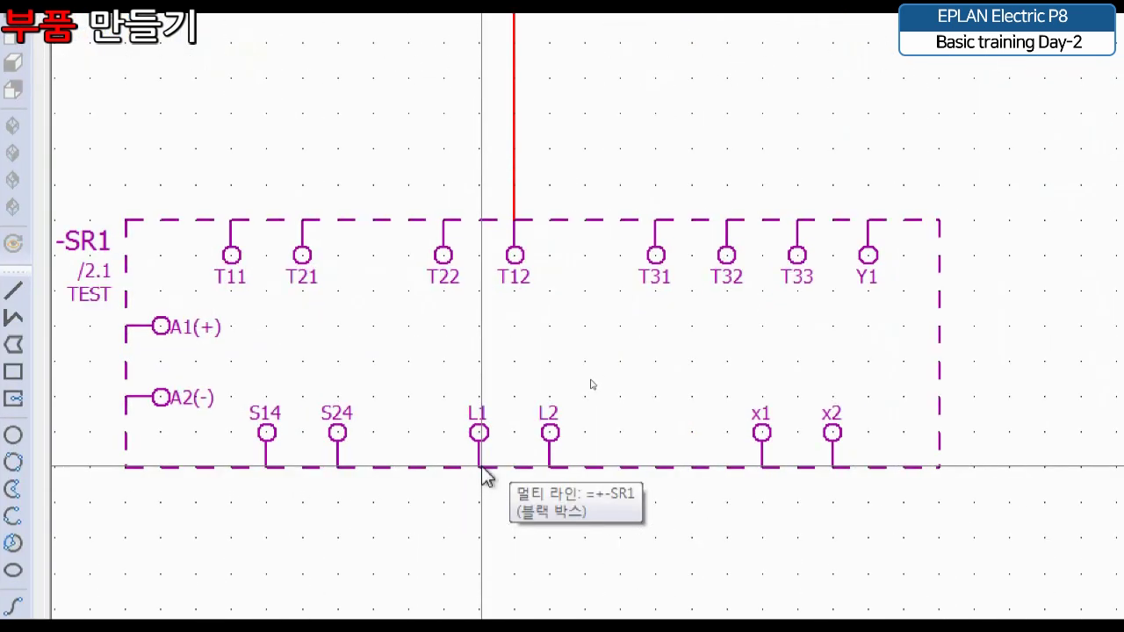
middle_click_drag(482, 466, 621, 467)
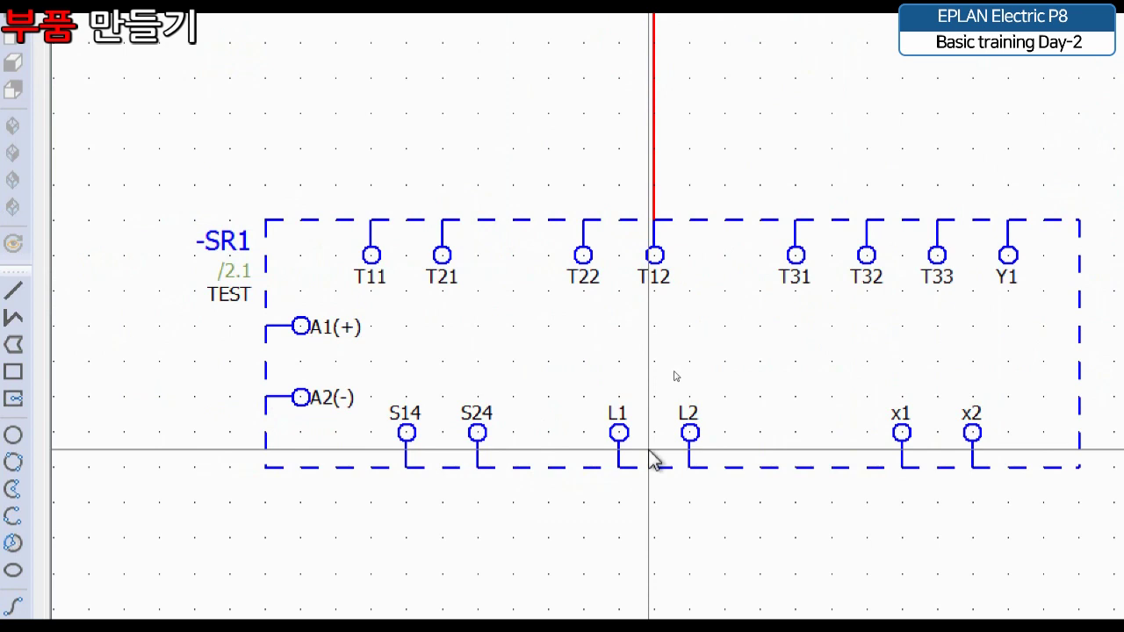